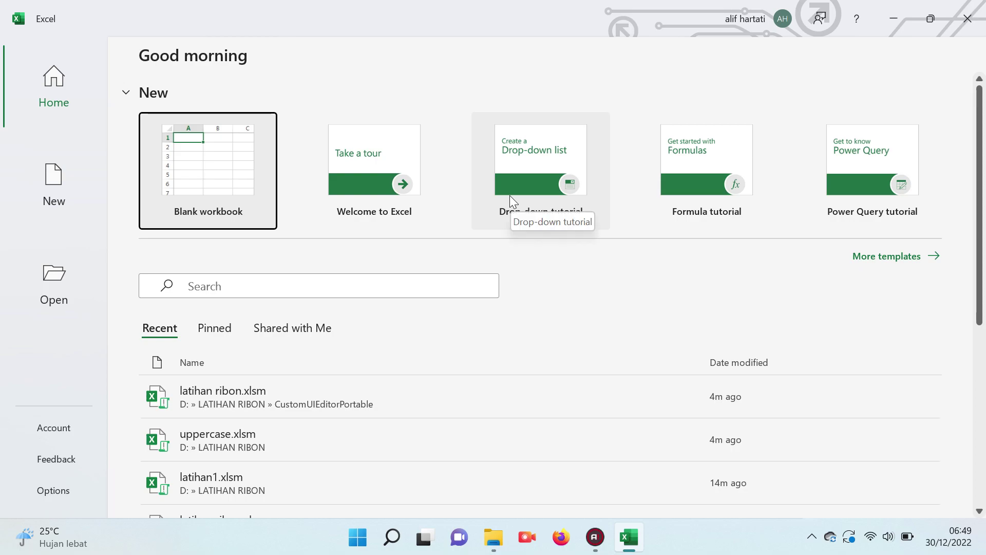
- Close the blank workbook and Excel, then open latihan ribon.xlsm from CustomUIEditorPortable
{"action": "left_click", "coordinate": [224, 150]}
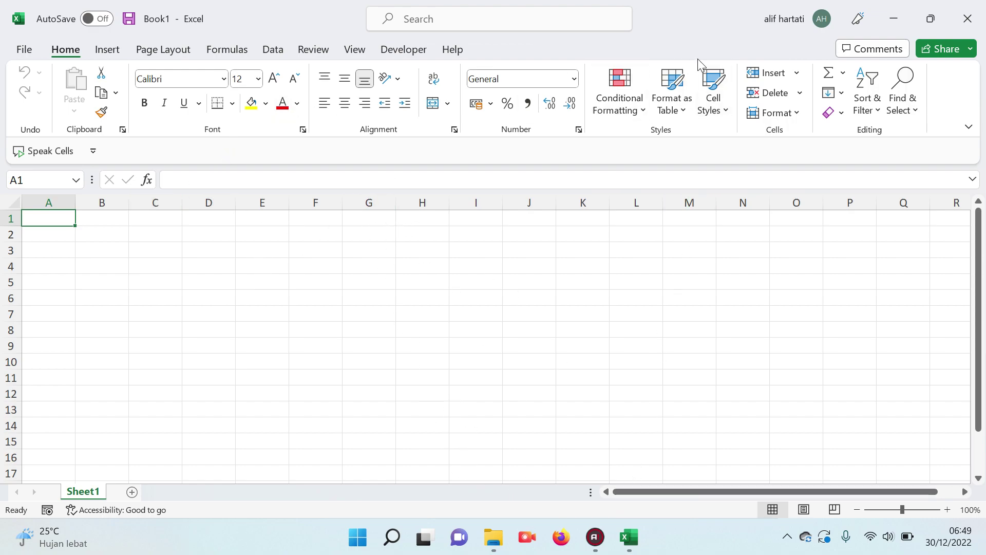
{"action": "left_click", "coordinate": [967, 19]}
{"action": "left_click", "coordinate": [510, 537]}
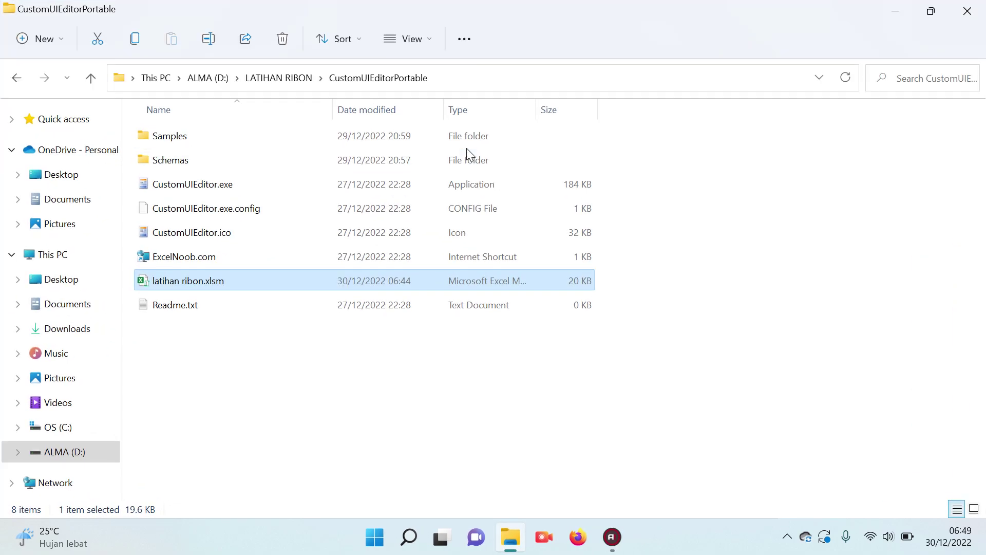
{"action": "double_click", "coordinate": [198, 282]}
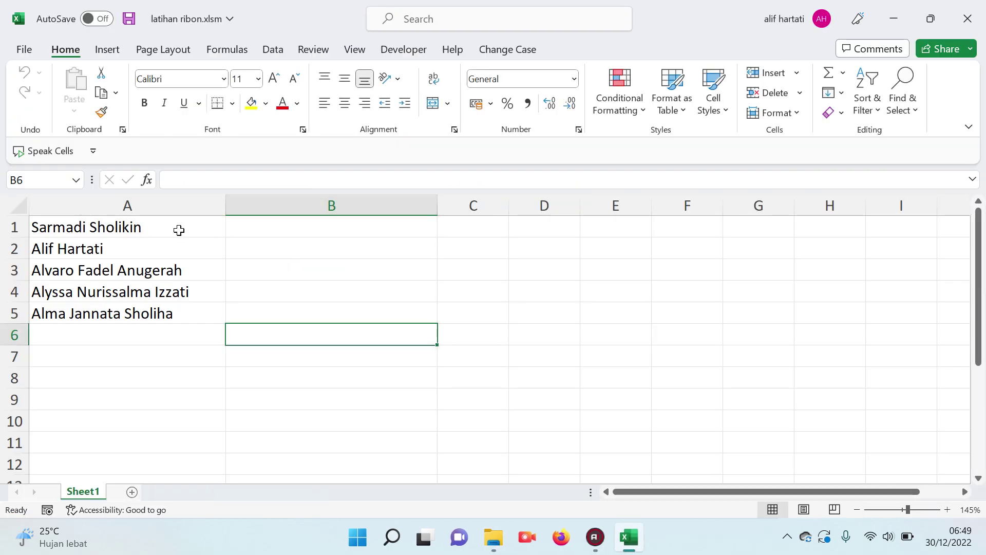
- Select the five names in A1:A5
{"action": "left_click", "coordinate": [268, 256]}
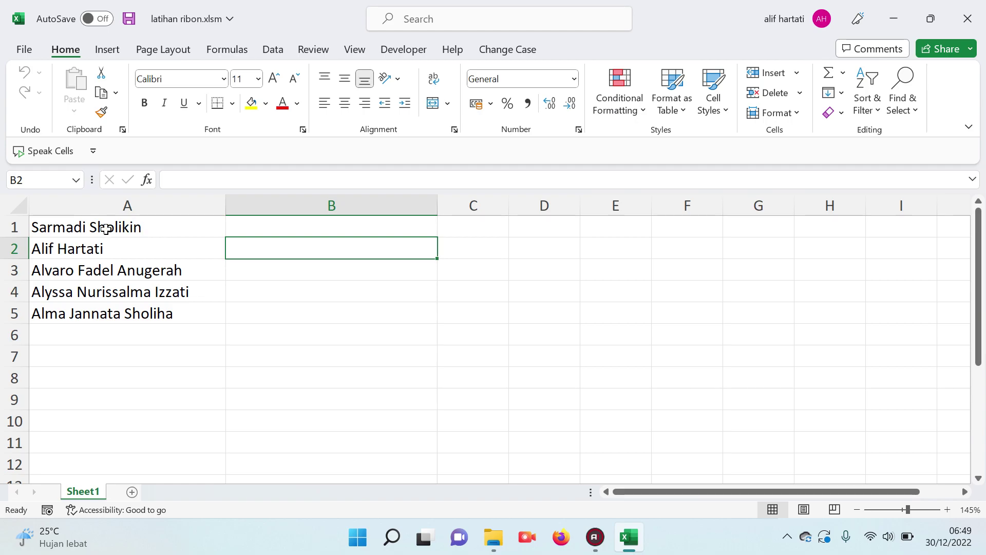
{"action": "left_click_drag", "start_coordinate": [105, 229], "coordinate": [101, 305]}
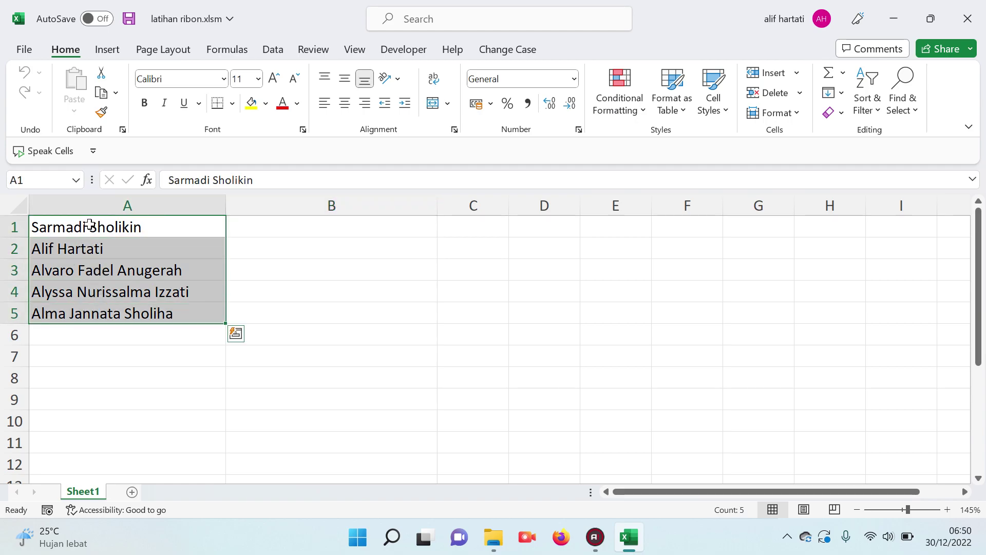
{"action": "left_click", "coordinate": [88, 224]}
{"action": "left_click_drag", "start_coordinate": [93, 226], "coordinate": [92, 309]}
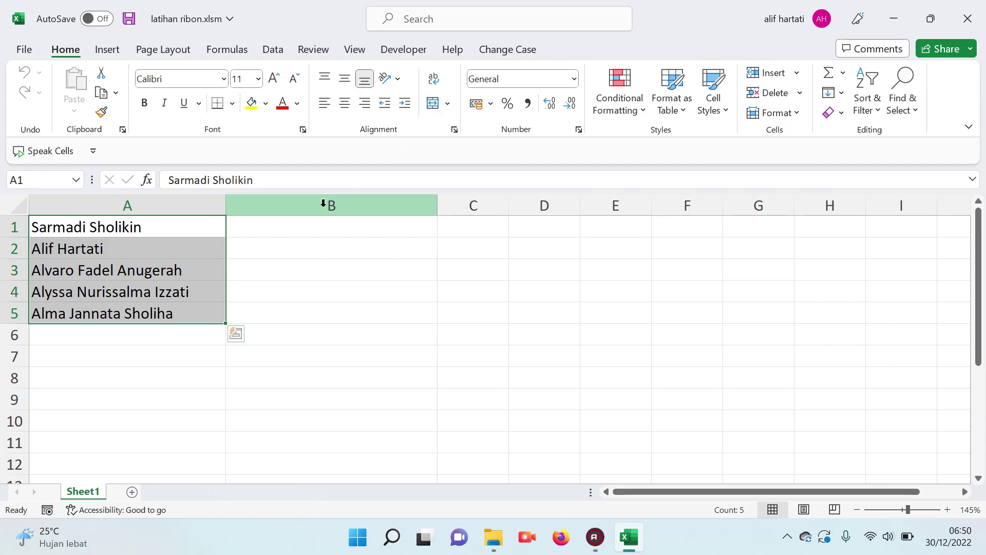
- Apply UPPER, lower, then Proper from the Change Case tab, then start Microsoft Word
{"action": "left_click", "coordinate": [506, 51]}
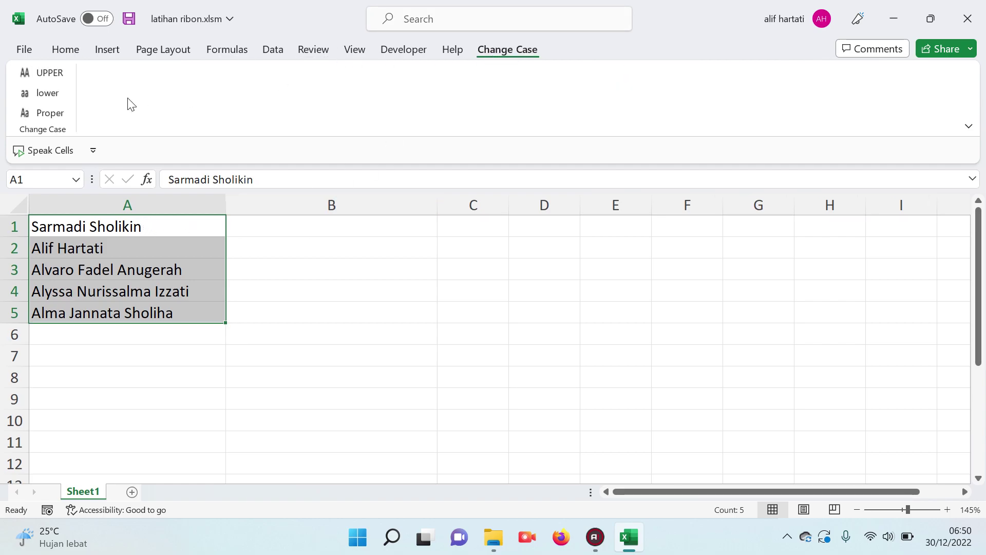
{"action": "left_click", "coordinate": [51, 76]}
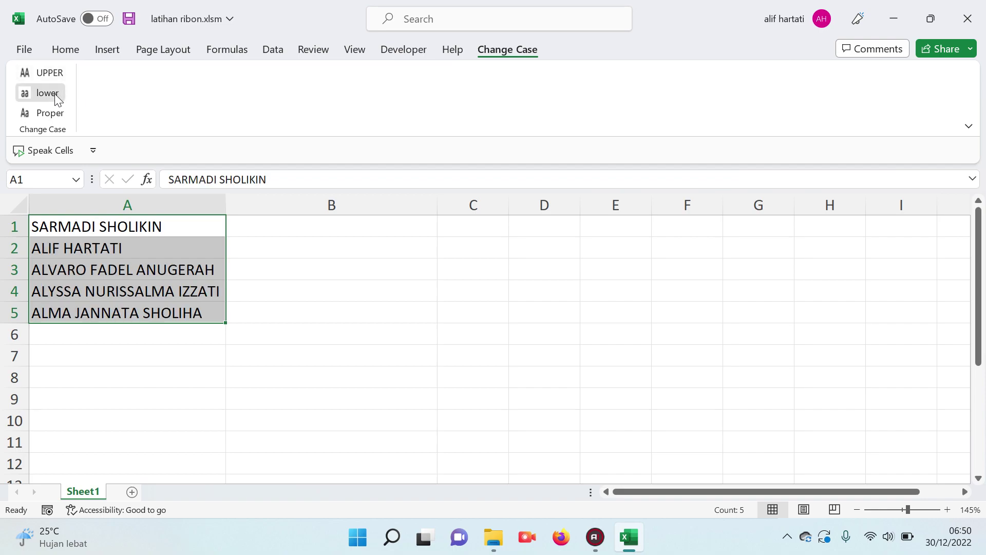
{"action": "left_click", "coordinate": [48, 94]}
{"action": "left_click", "coordinate": [57, 118]}
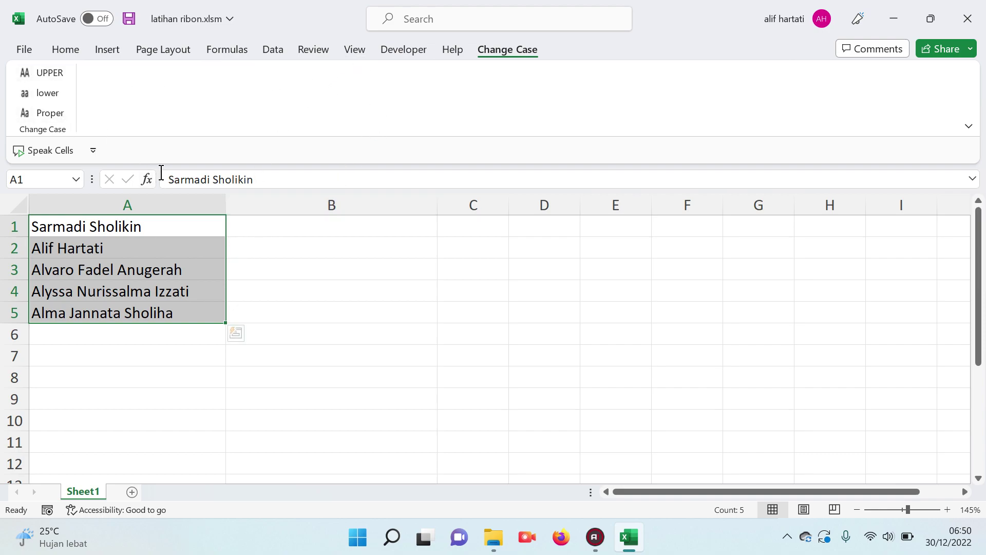
{"action": "left_click", "coordinate": [357, 537]}
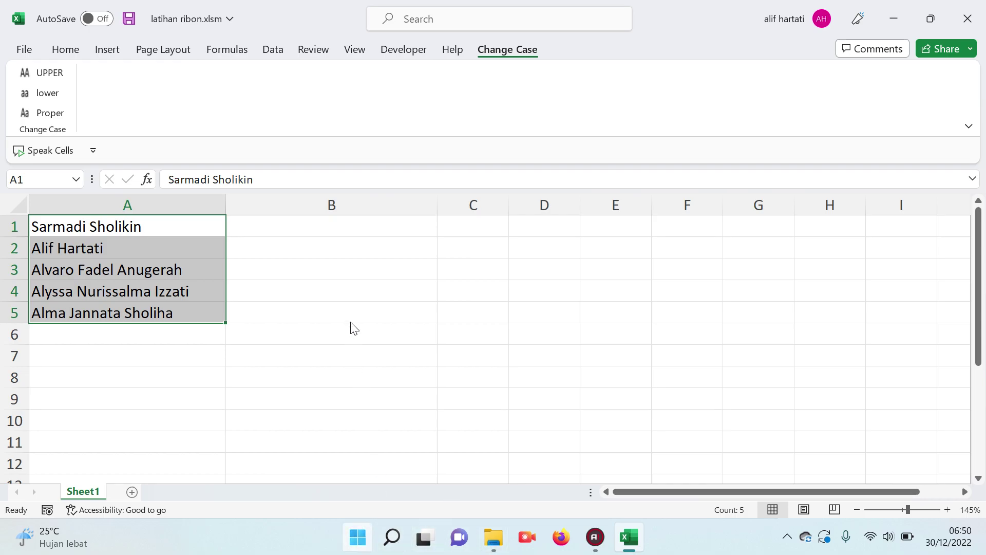
{"action": "left_click", "coordinate": [381, 175]}
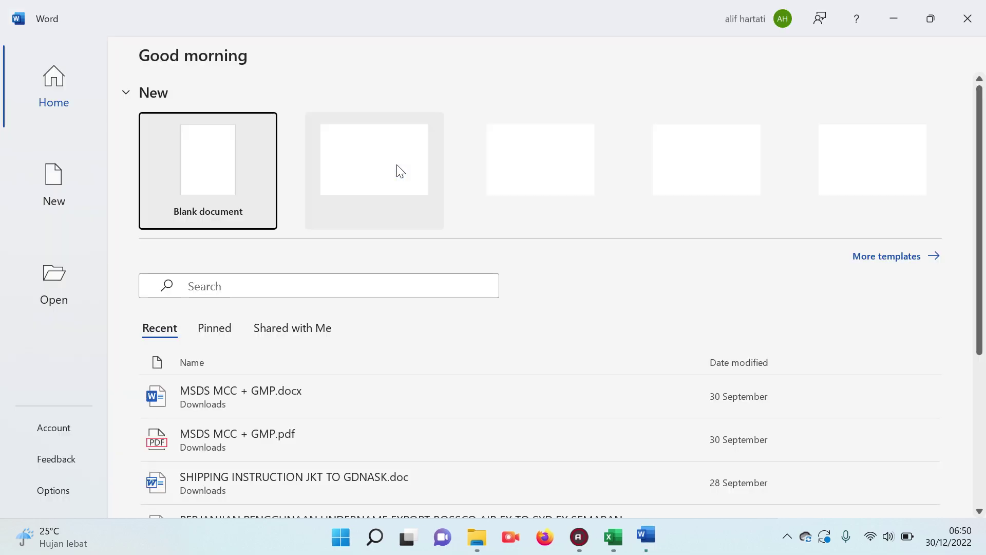
- Create a blank document and type the first names, one per line
{"action": "left_click", "coordinate": [245, 172]}
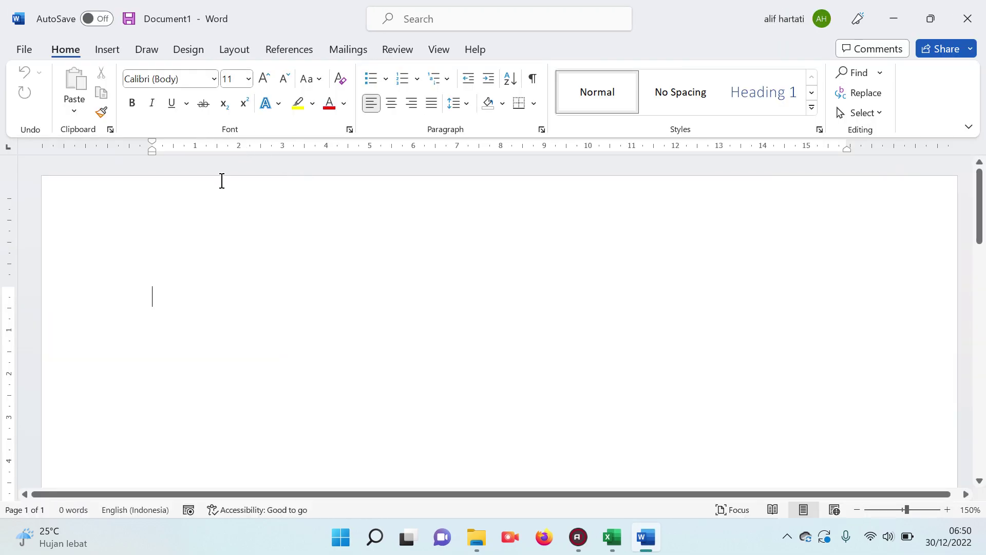
{"action": "type", "text": "sarmadi"}
{"action": "key", "text": "Return"}
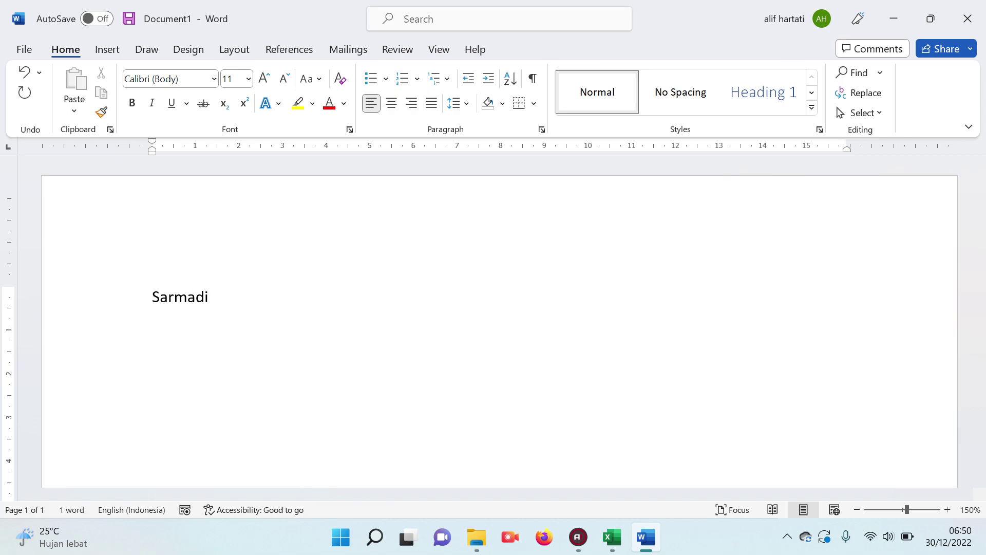
{"action": "key", "text": "BackSpace"}
{"action": "key", "text": "BackSpace"}
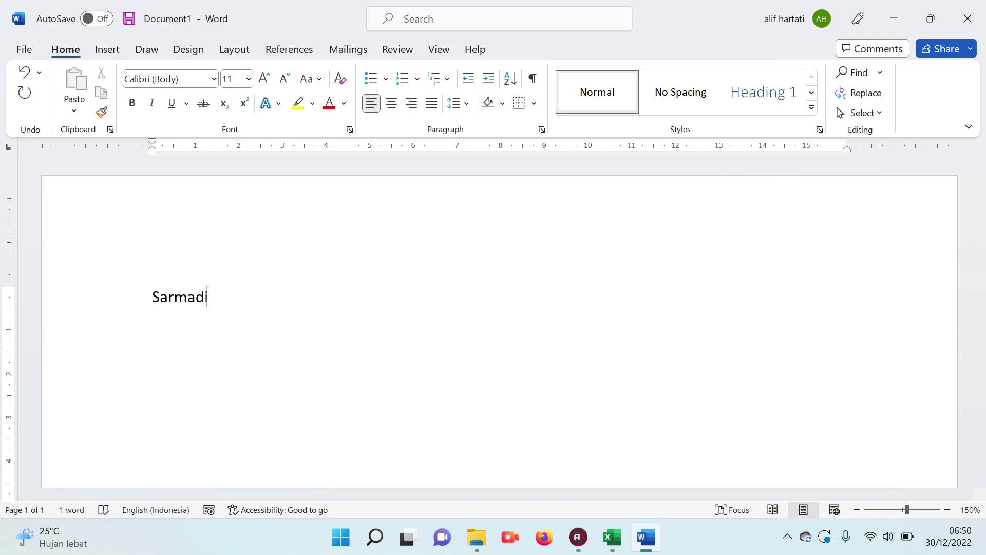
{"action": "type", "text": "sho"}
{"action": "type", "text": "in'"}
{"action": "key", "text": "Return"}
{"action": "key", "text": "BackSpace"}
{"action": "key", "text": "BackSpace"}
{"action": "key", "text": "Return"}
- Type the remaining names on separate lines, then select all the text
{"action": "type", "text": "Alif hartati Al"}
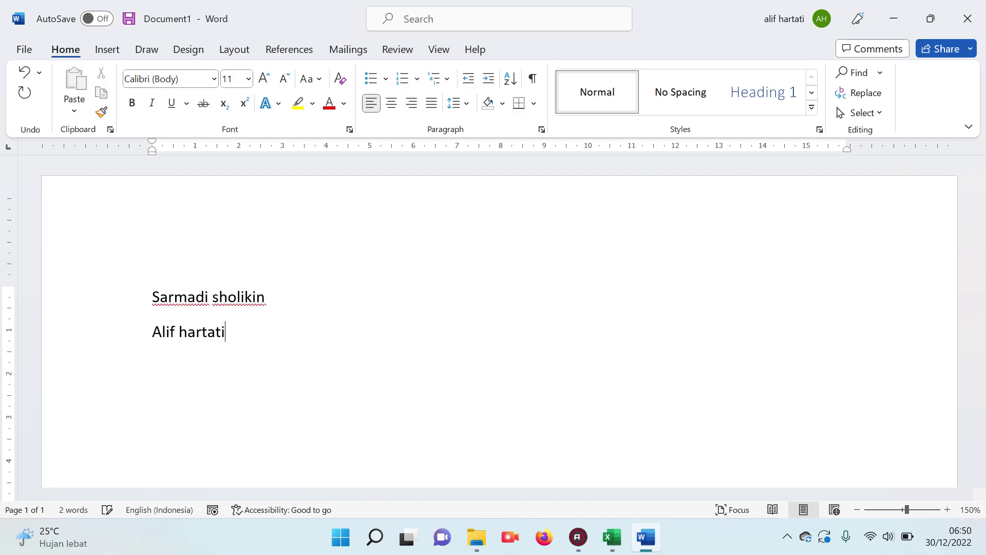
{"action": "type", "text": "varo fadel anugerah"}
{"action": "key", "text": "Return"}
{"action": "type", "text": "lyssa nurissal"}
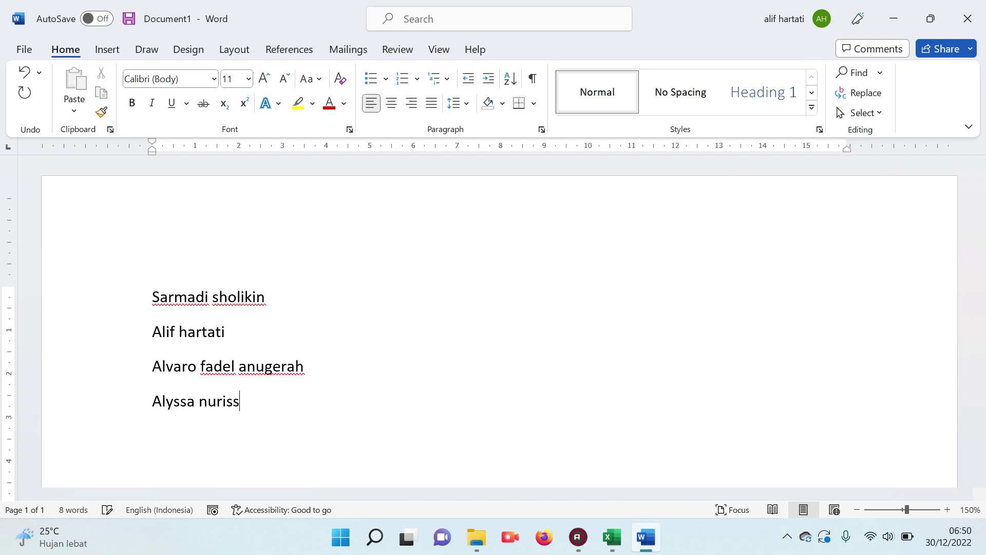
{"action": "type", "text": "ma i"}
{"action": "key", "text": "BackSpace"}
{"action": "type", "text": "zzati"}
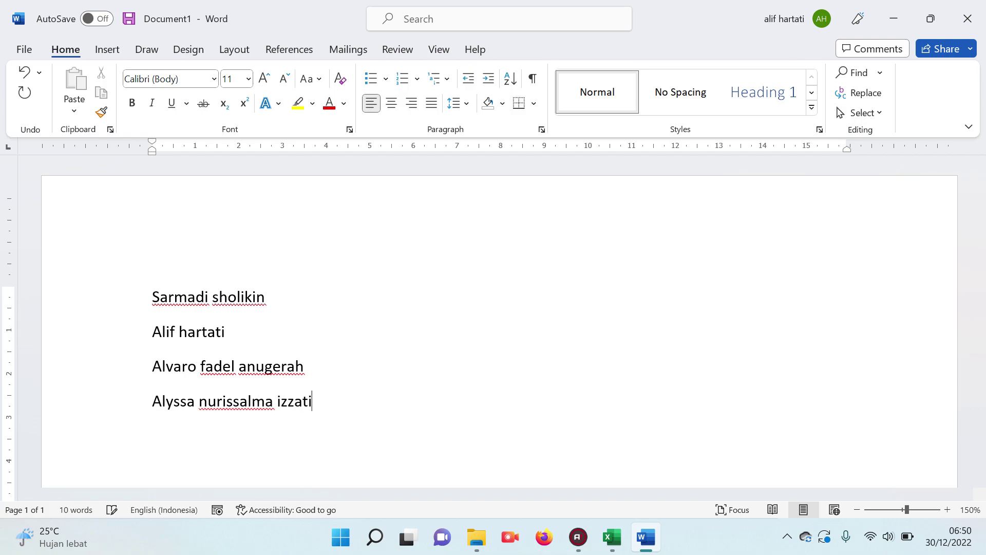
{"action": "key", "text": "Return"}
{"action": "type", "text": "Alma jannata"}
{"action": "type", "text": " sholiha"}
{"action": "key", "text": "Return"}
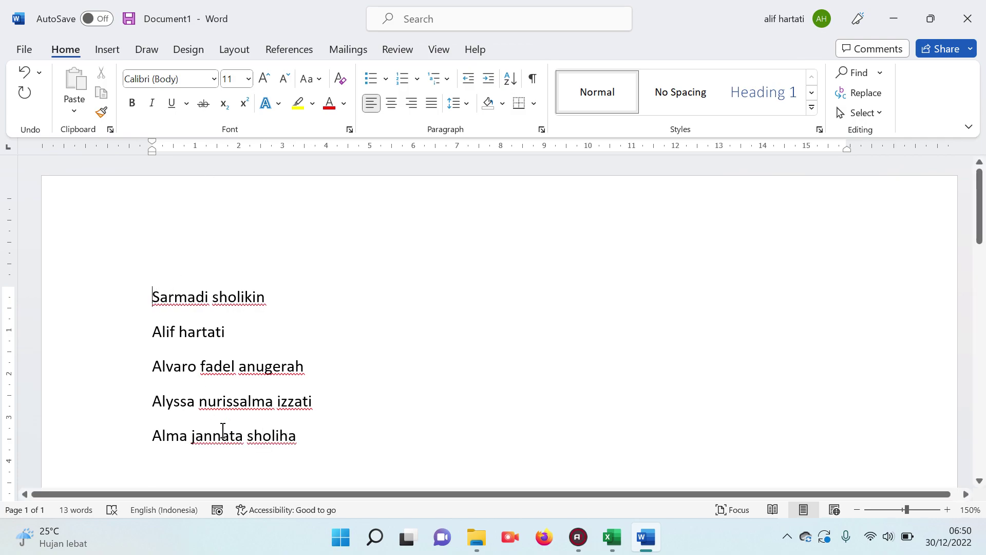
{"action": "key", "text": "ctrl+a"}
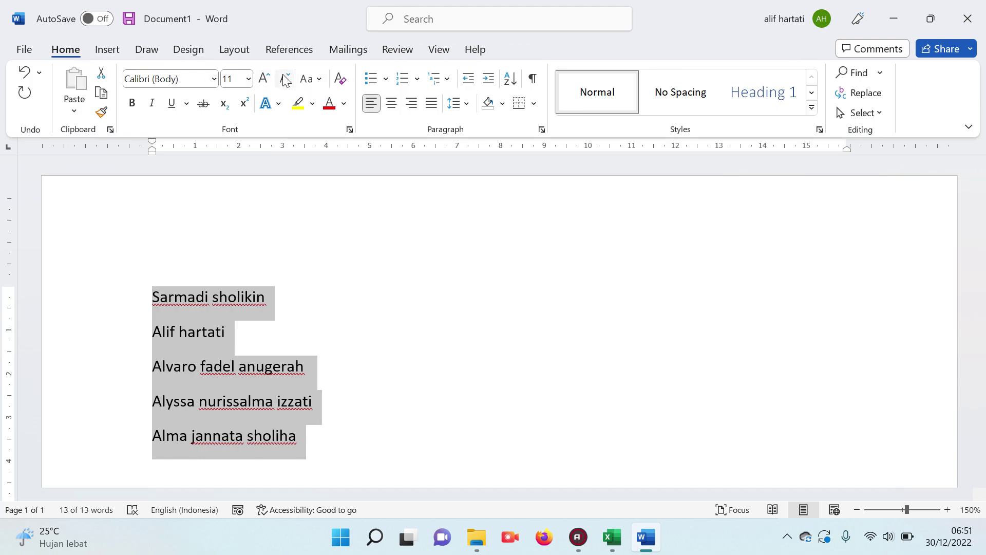
- Apply lowercase, UPPERCASE, Capitalize Each Word, tOGGLE cASE, then lowercase via Change Case (Aa)
{"action": "left_click", "coordinate": [317, 80]}
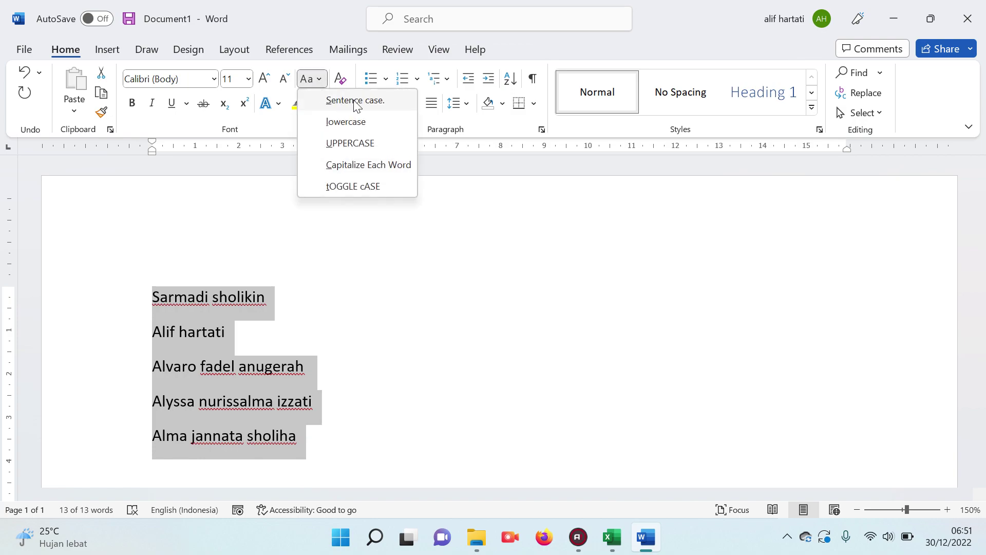
{"action": "left_click", "coordinate": [346, 123]}
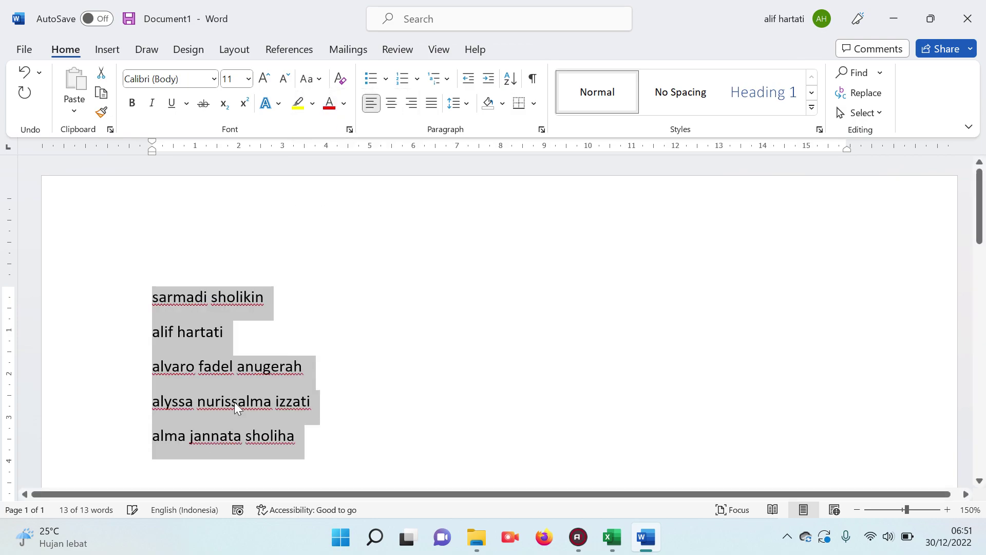
{"action": "left_click", "coordinate": [315, 81]}
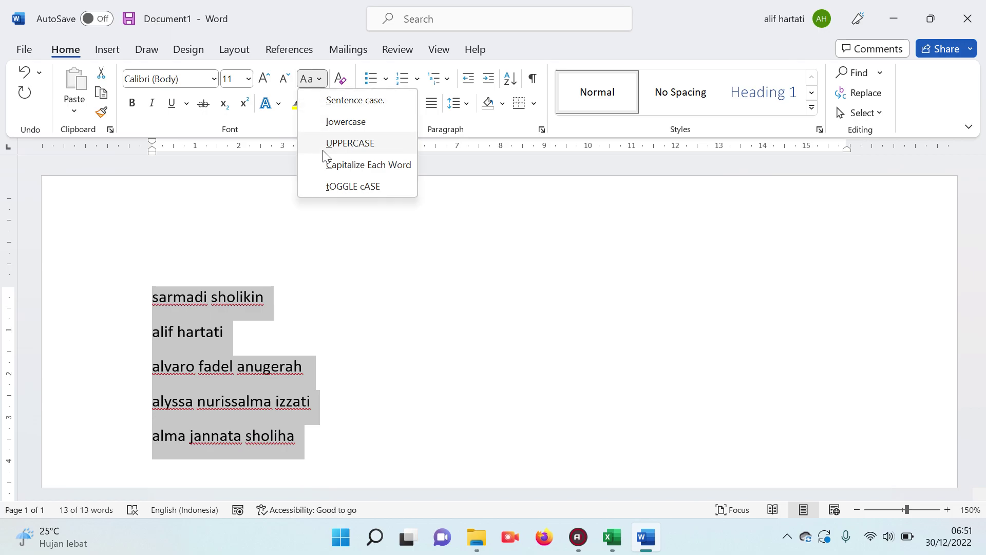
{"action": "left_click", "coordinate": [354, 144]}
{"action": "left_click", "coordinate": [313, 79]}
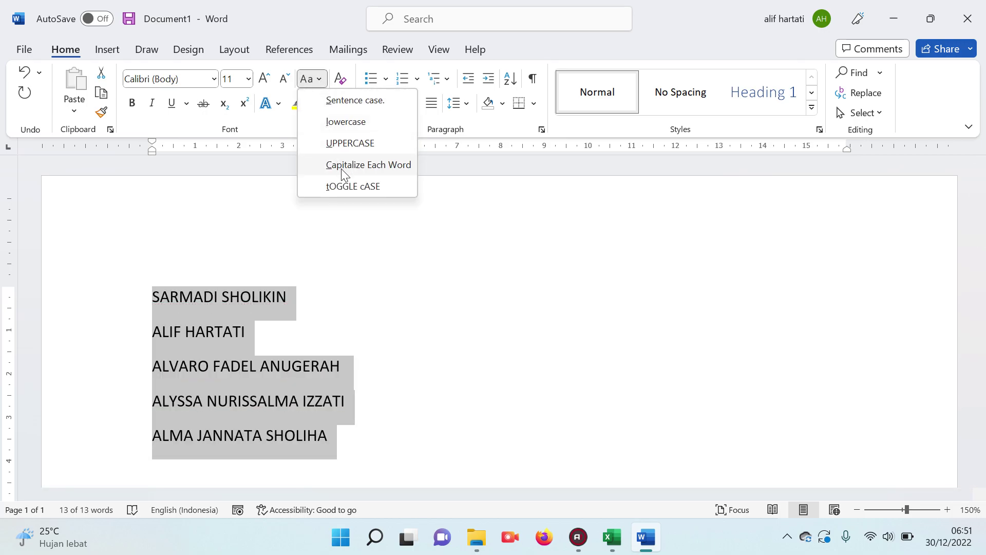
{"action": "left_click", "coordinate": [385, 171]}
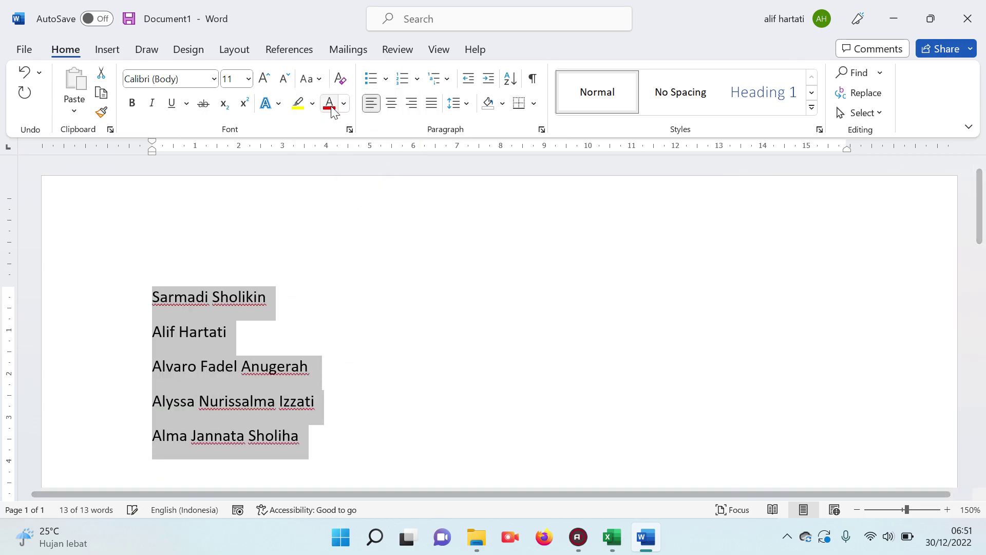
{"action": "left_click", "coordinate": [312, 80]}
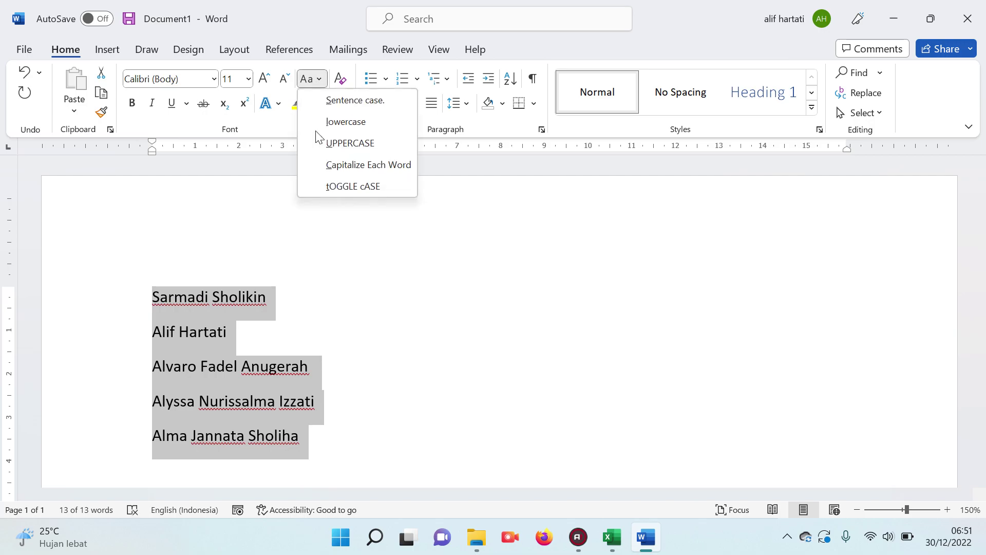
{"action": "left_click", "coordinate": [332, 187]}
{"action": "left_click", "coordinate": [312, 80]}
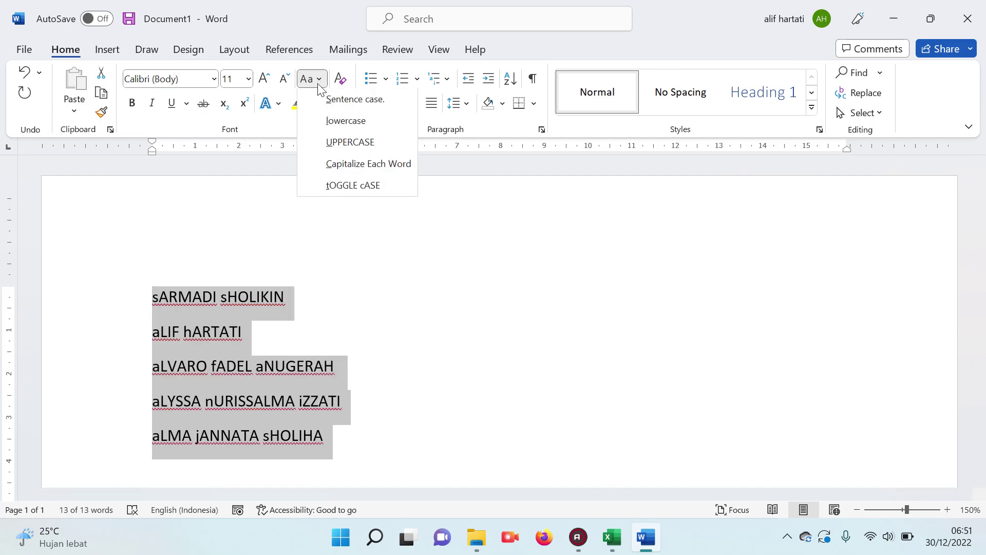
{"action": "left_click", "coordinate": [334, 122]}
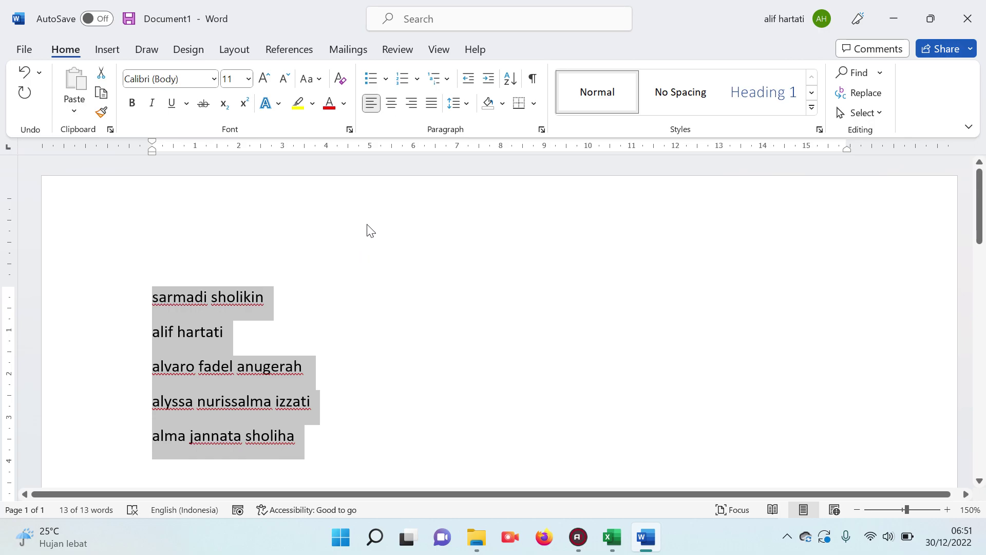
- Cycle the selected names through case styles with Shift+F3
{"action": "key", "text": "shift+F3"}
{"action": "key", "text": "shift+F3"}
{"action": "key", "text": "shift+F3"}
{"action": "key", "text": "shift+F3"}
{"action": "left_click", "coordinate": [398, 216]}
{"action": "key", "text": "ctrl+a"}
{"action": "key", "text": "shift+F3"}
{"action": "key", "text": "shift+F3"}
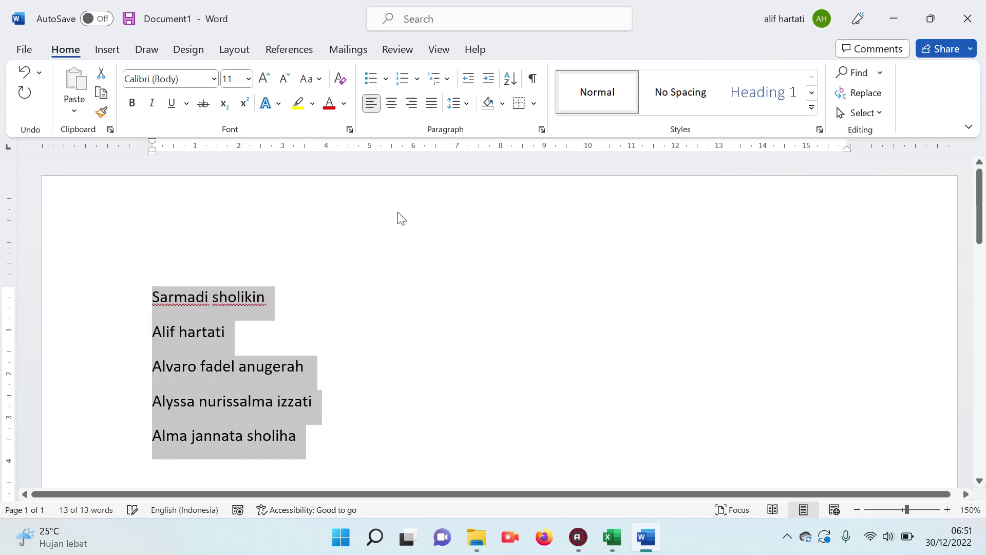
{"action": "key", "text": "shift+F3"}
{"action": "key", "text": "shift+F3"}
{"action": "key", "text": "shift+F3"}
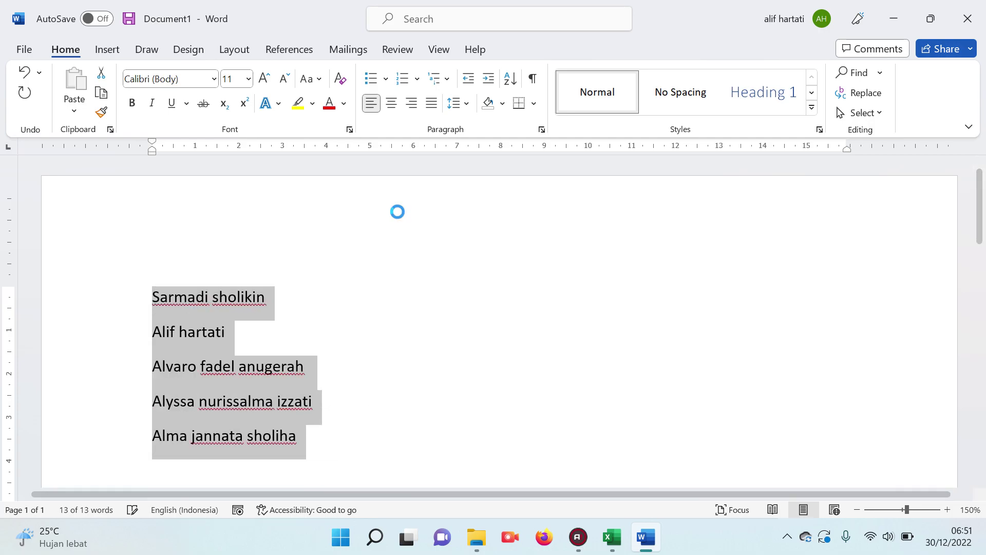
{"action": "key", "text": "shift+F3"}
{"action": "key", "text": "shift+F3"}
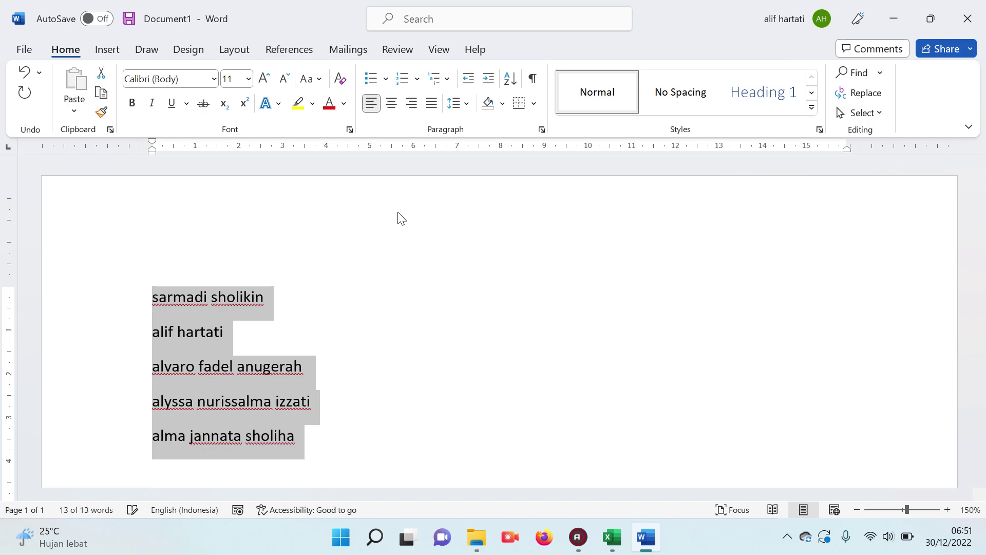
{"action": "key", "text": "shift+F3"}
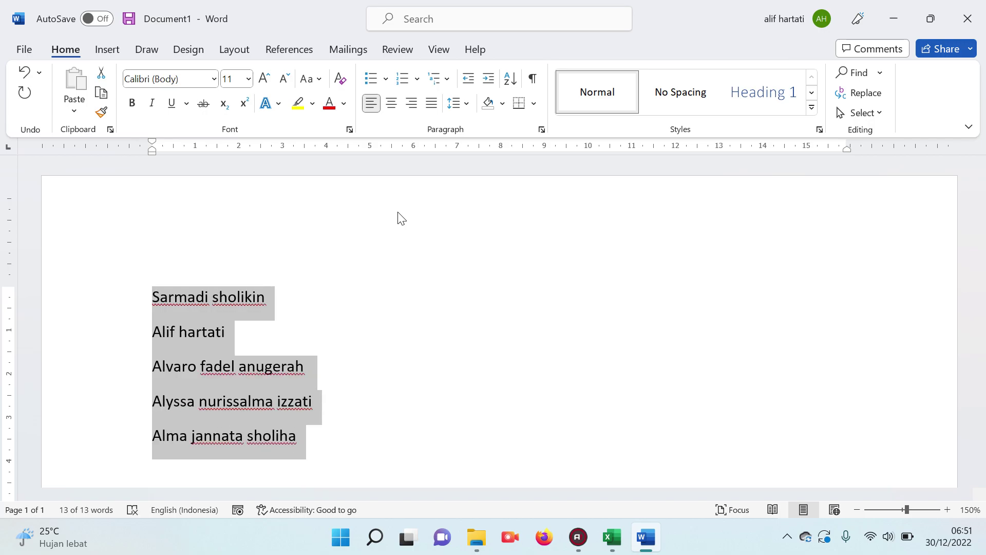
{"action": "key", "text": "shift+F3"}
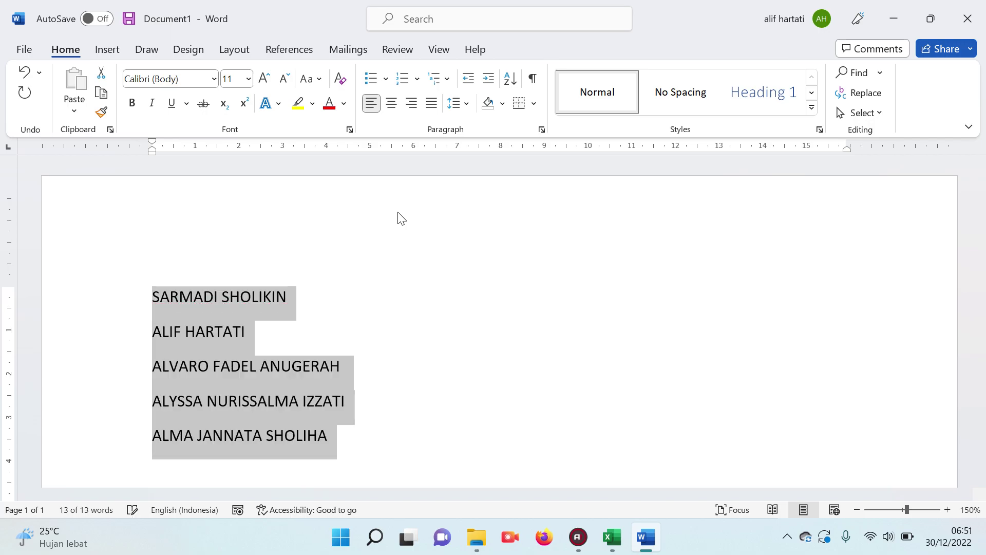
{"action": "key", "text": "shift+F3"}
{"action": "key", "text": "shift+F3"}
{"action": "key", "text": "shift+F3"}
{"action": "key", "text": "shift+F3"}
{"action": "key", "text": "shift+F3"}
{"action": "key", "text": "shift+F3"}
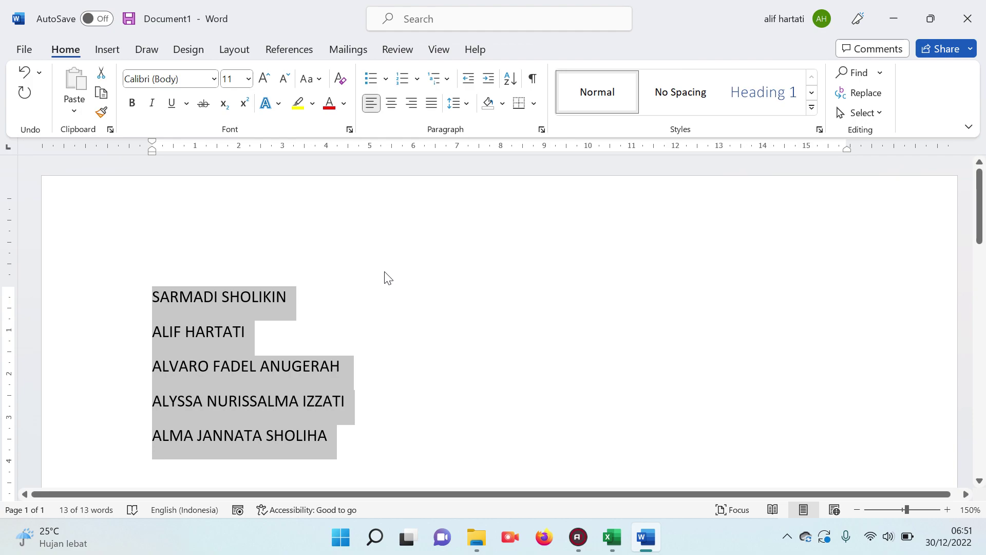
- Apply Sentence case, lowercase, then UPPERCASE, and close Word without saving
{"action": "left_click", "coordinate": [319, 82]}
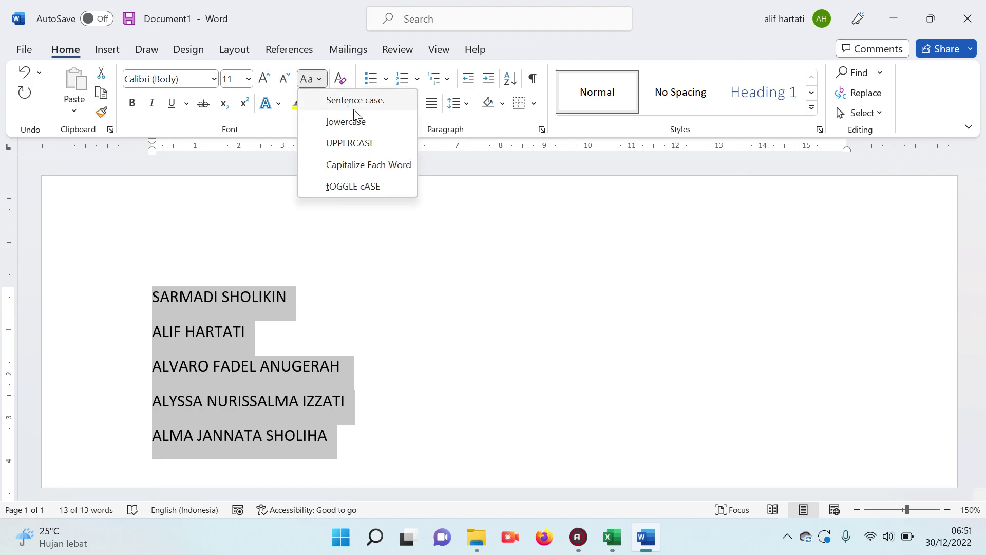
{"action": "left_click", "coordinate": [366, 101]}
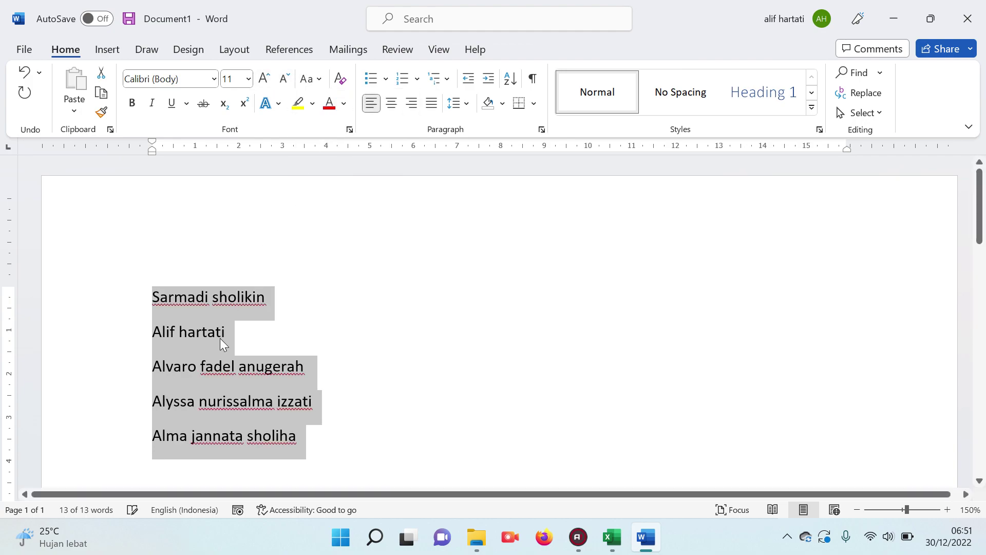
{"action": "left_click", "coordinate": [309, 79]}
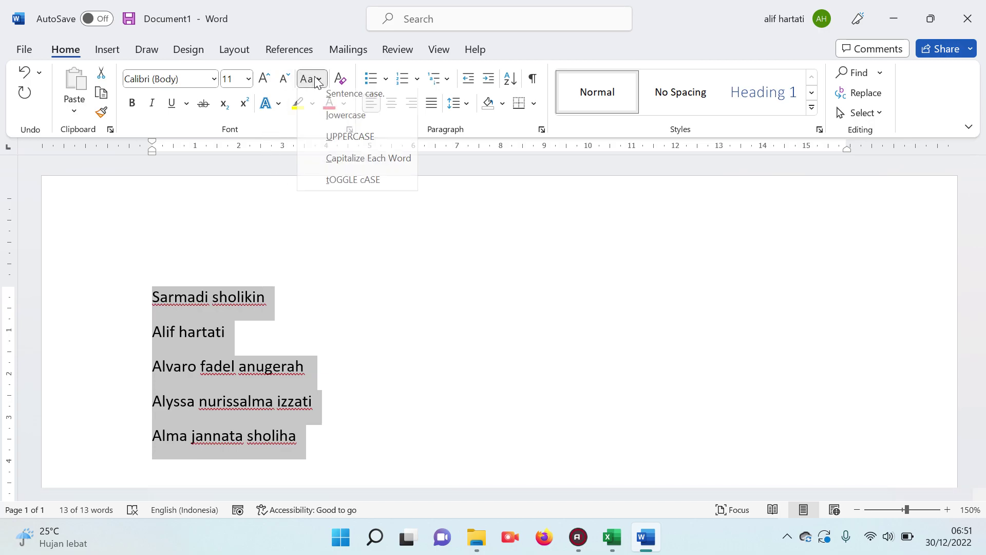
{"action": "left_click", "coordinate": [339, 121]}
{"action": "left_click", "coordinate": [310, 79]}
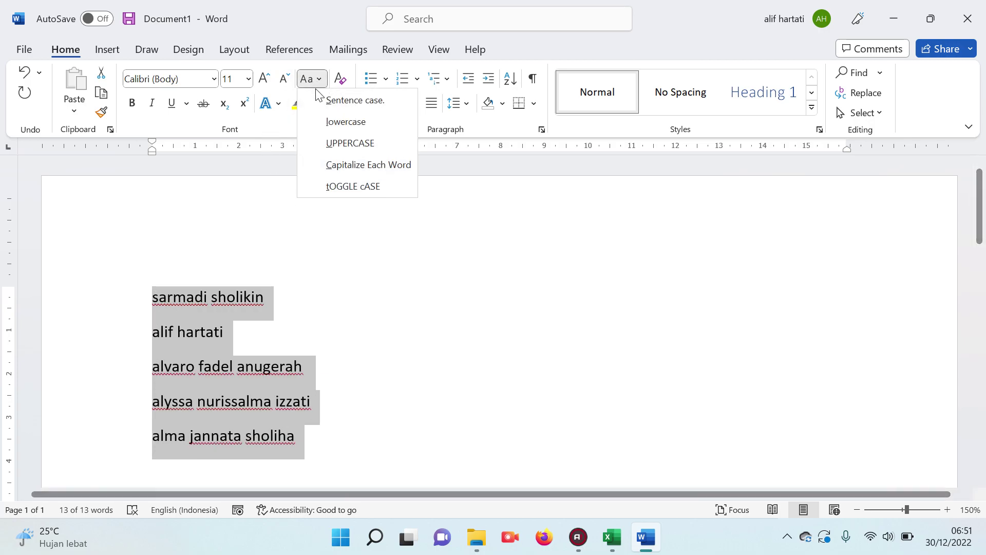
{"action": "left_click", "coordinate": [336, 149]}
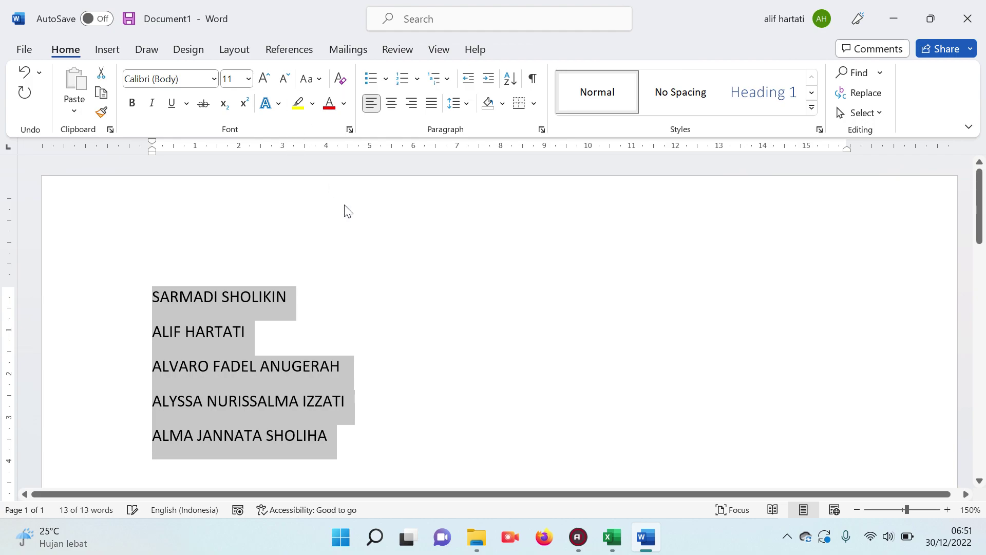
{"action": "left_click", "coordinate": [331, 291]}
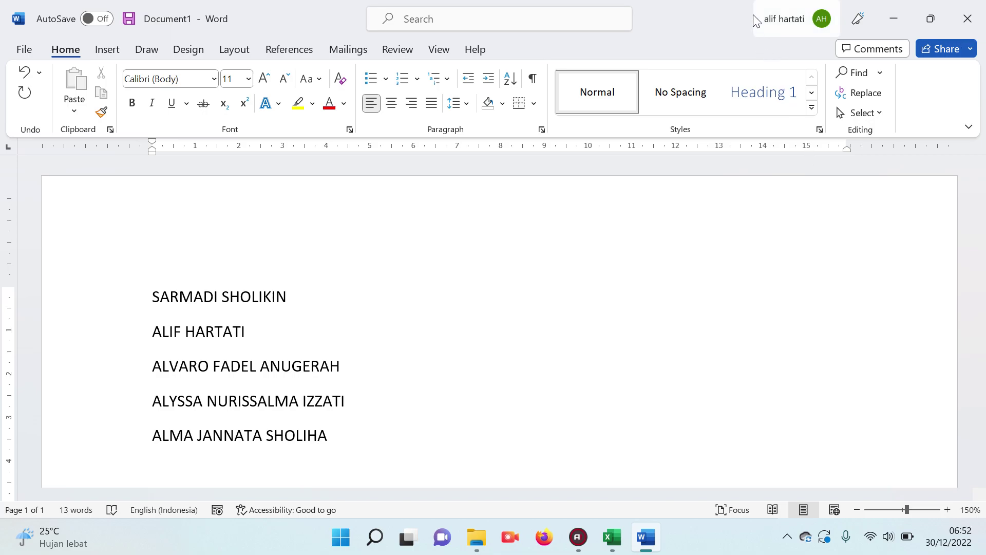
{"action": "left_click", "coordinate": [966, 22]}
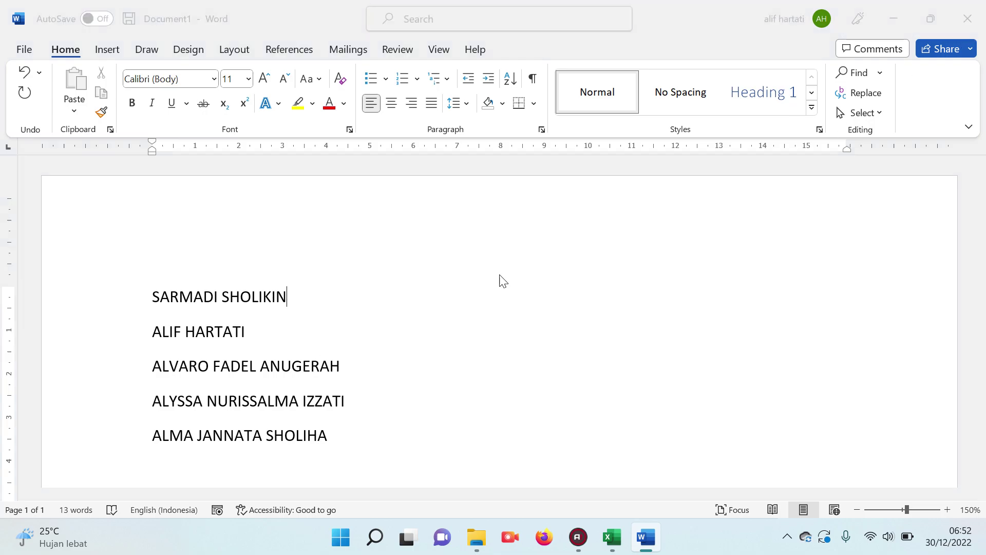
{"action": "left_click", "coordinate": [562, 342]}
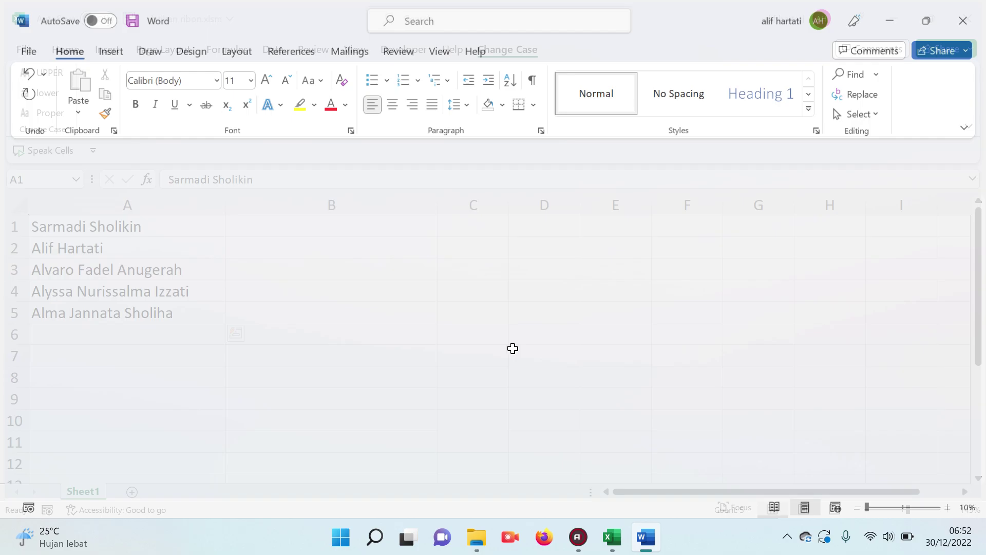
- Select A1:A5 and apply UPPER, lower, then Proper from the custom Change Case tab
{"action": "left_click", "coordinate": [128, 333]}
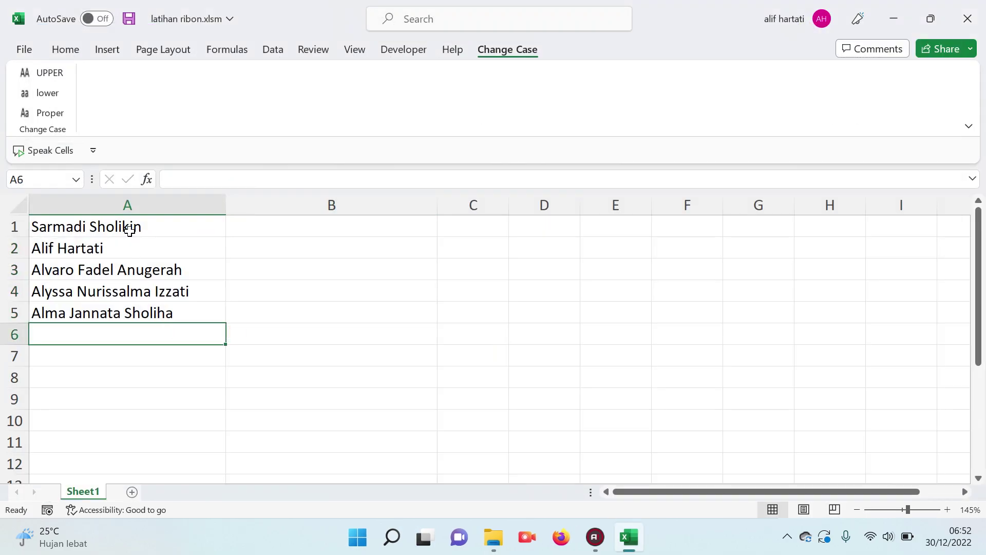
{"action": "left_click_drag", "start_coordinate": [130, 230], "coordinate": [112, 303]}
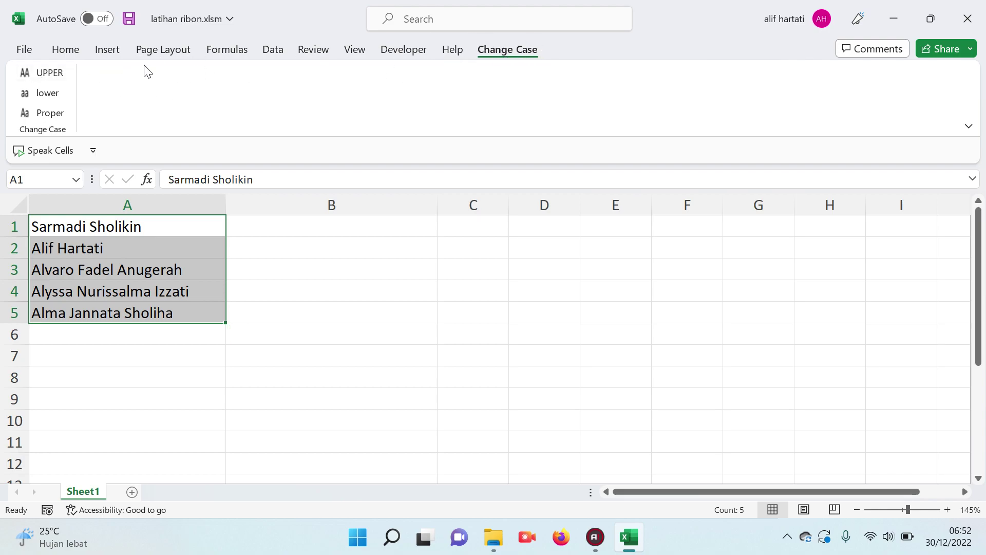
{"action": "left_click", "coordinate": [49, 72]}
{"action": "left_click", "coordinate": [47, 93]}
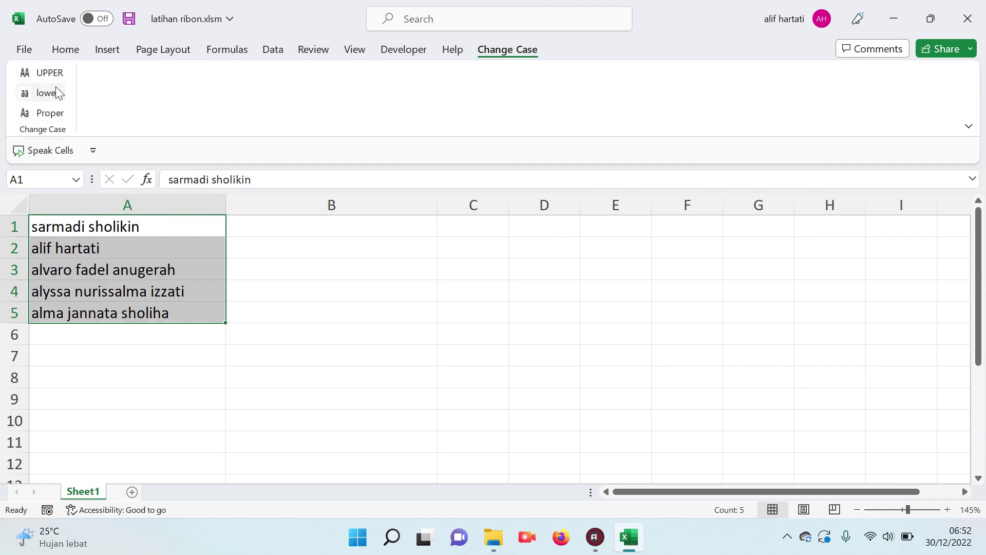
{"action": "left_click", "coordinate": [49, 113]}
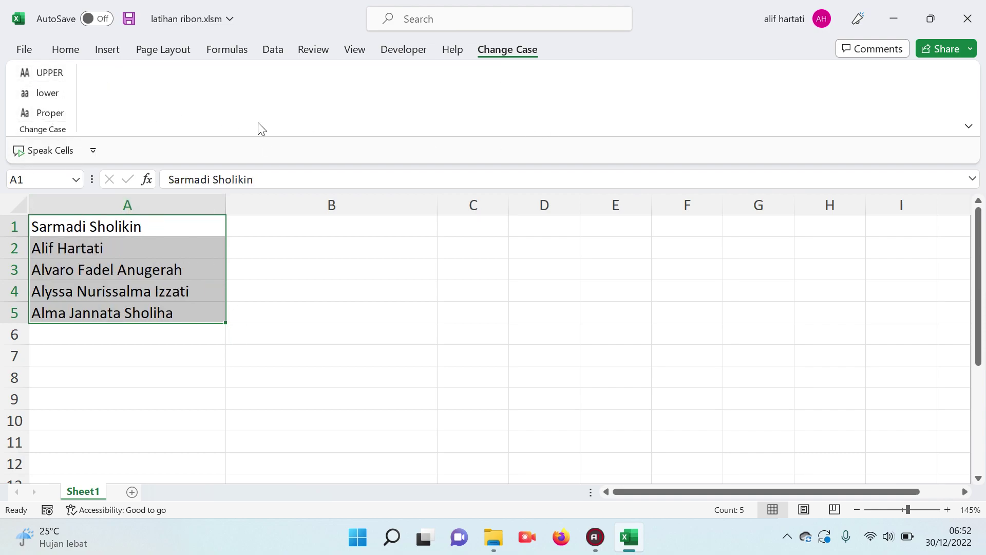
- Close latihan ribon.xlsm without saving
{"action": "left_click", "coordinate": [967, 18]}
{"action": "left_click", "coordinate": [482, 285]}
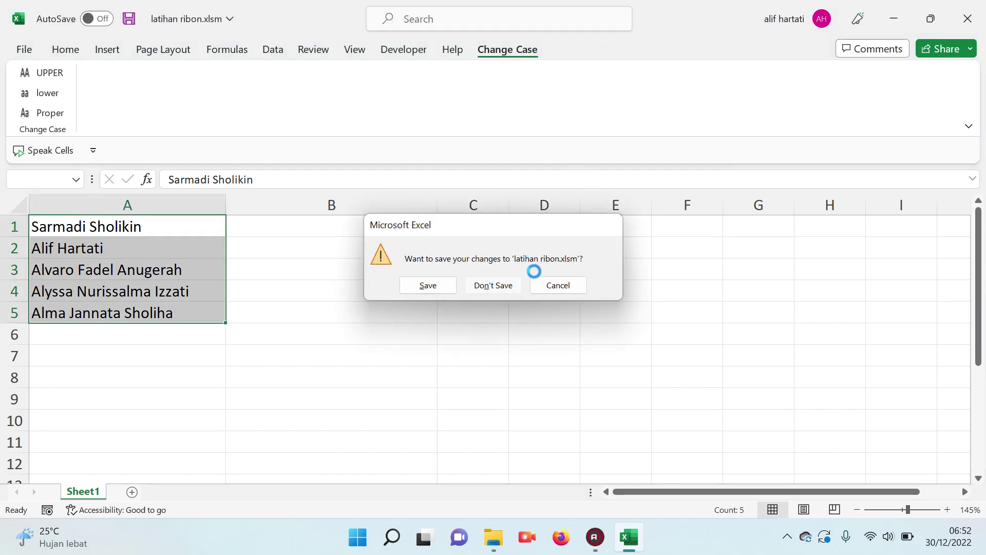
{"action": "left_click", "coordinate": [272, 378]}
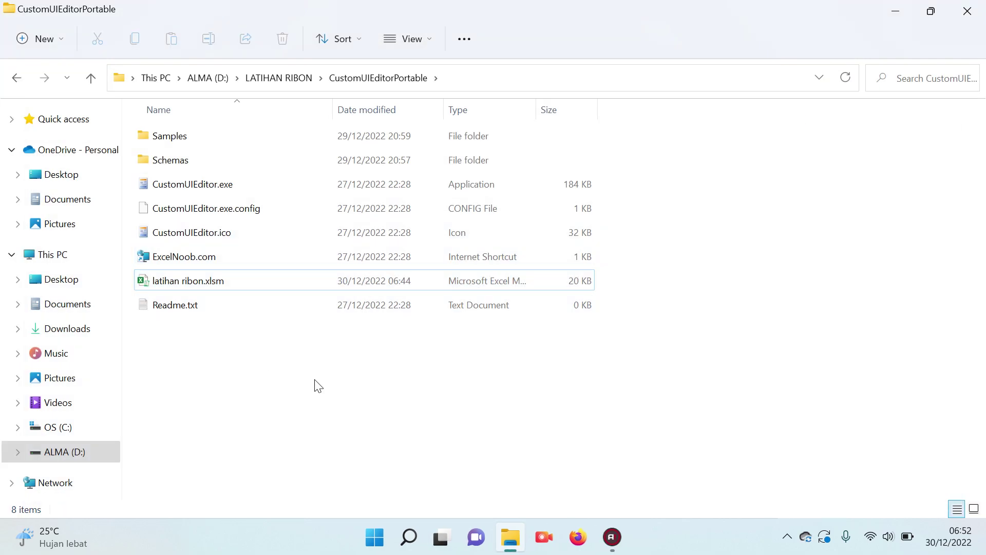
- Relaunch Excel from the Start menu with a new blank workbook
{"action": "left_click", "coordinate": [375, 536]}
{"action": "left_click", "coordinate": [462, 164]}
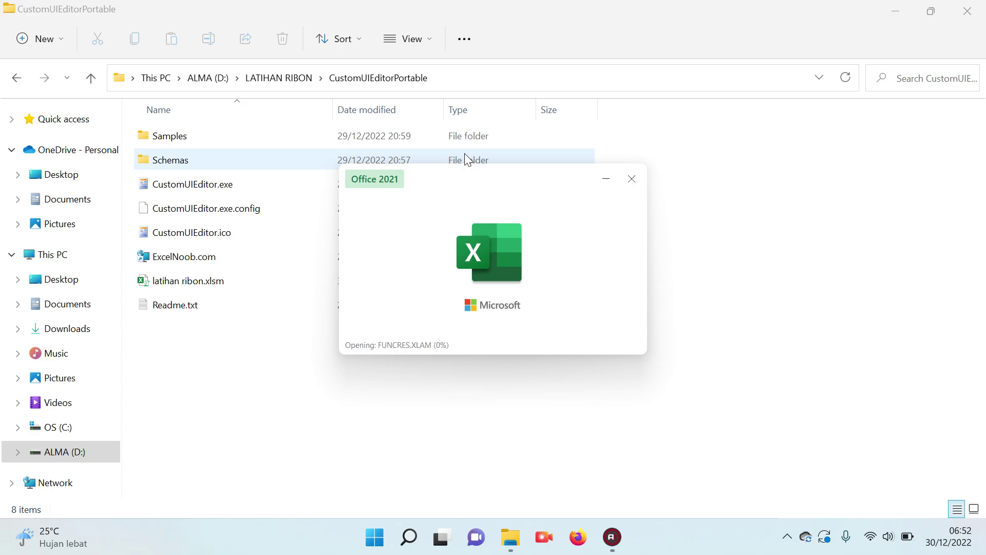
{"action": "left_click", "coordinate": [221, 190]}
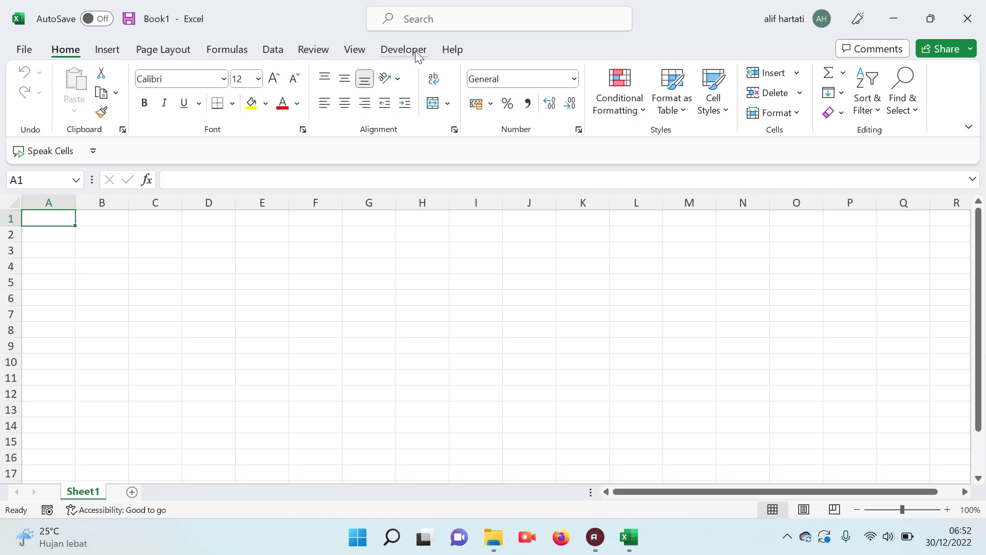
- Browse the ribbon tabs from Developer back to Home, then leave the File view
{"action": "left_click", "coordinate": [390, 54]}
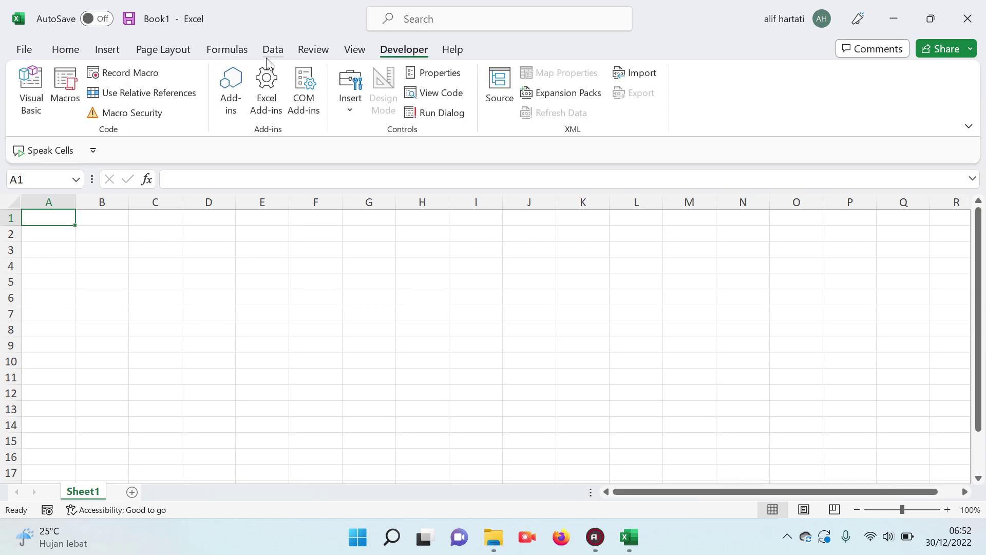
{"action": "left_click", "coordinate": [314, 50]}
{"action": "left_click", "coordinate": [356, 50]}
{"action": "left_click", "coordinate": [281, 48]}
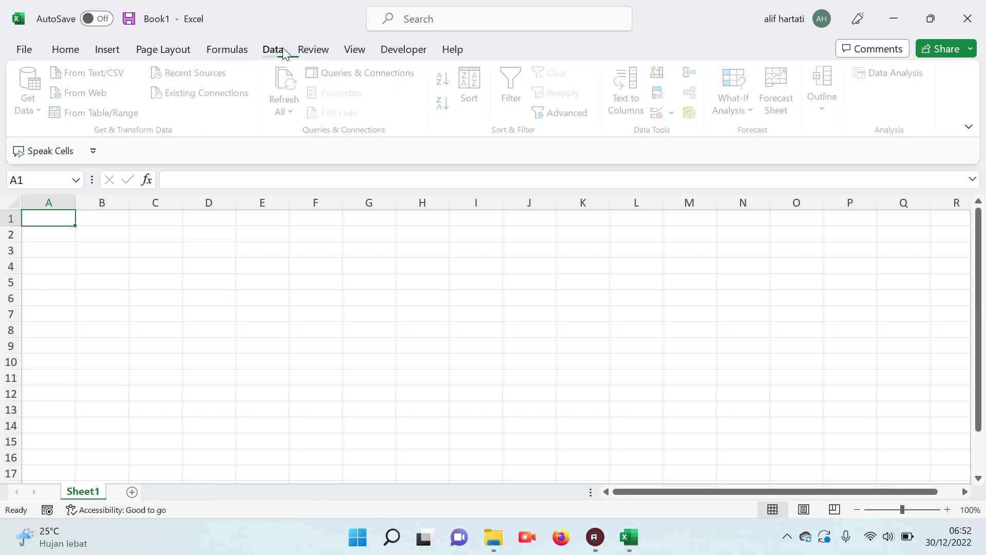
{"action": "left_click", "coordinate": [226, 50]}
{"action": "left_click", "coordinate": [177, 52]}
{"action": "left_click", "coordinate": [108, 51]}
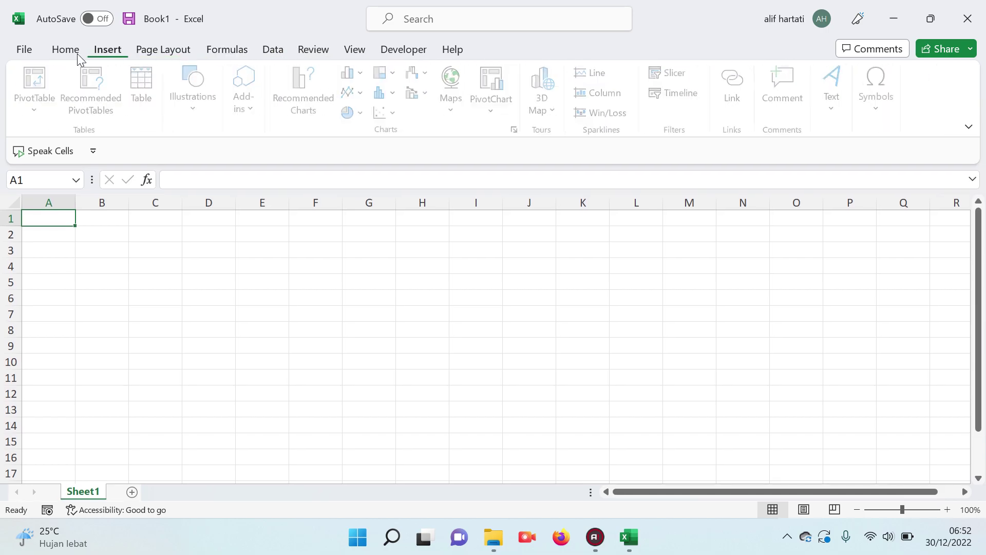
{"action": "left_click", "coordinate": [66, 51]}
{"action": "left_click", "coordinate": [26, 50]}
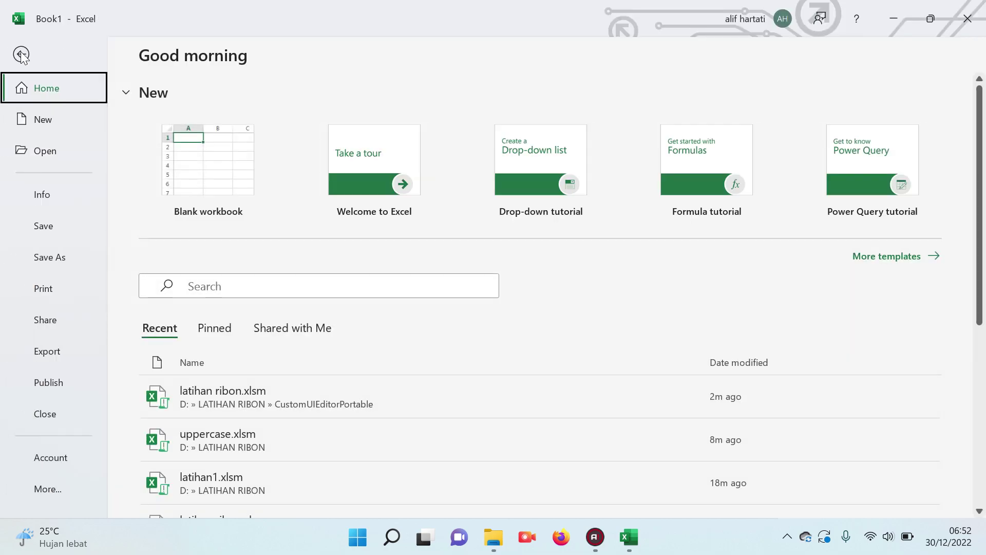
{"action": "key", "text": "Escape"}
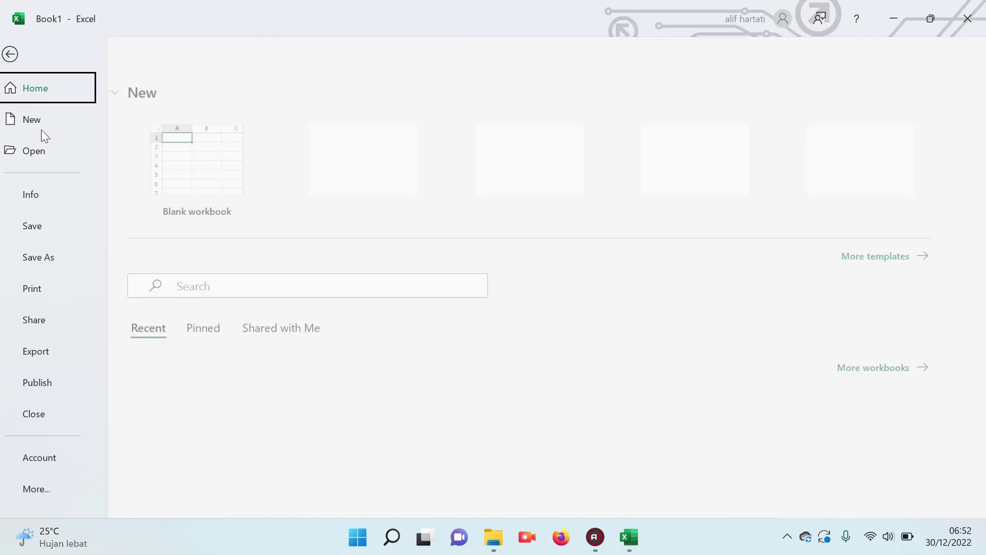
- In Save As, navigate to the LATIHAN RIBON folder on the ALMA (D:) drive
{"action": "left_click", "coordinate": [24, 50]}
{"action": "left_click", "coordinate": [52, 258]}
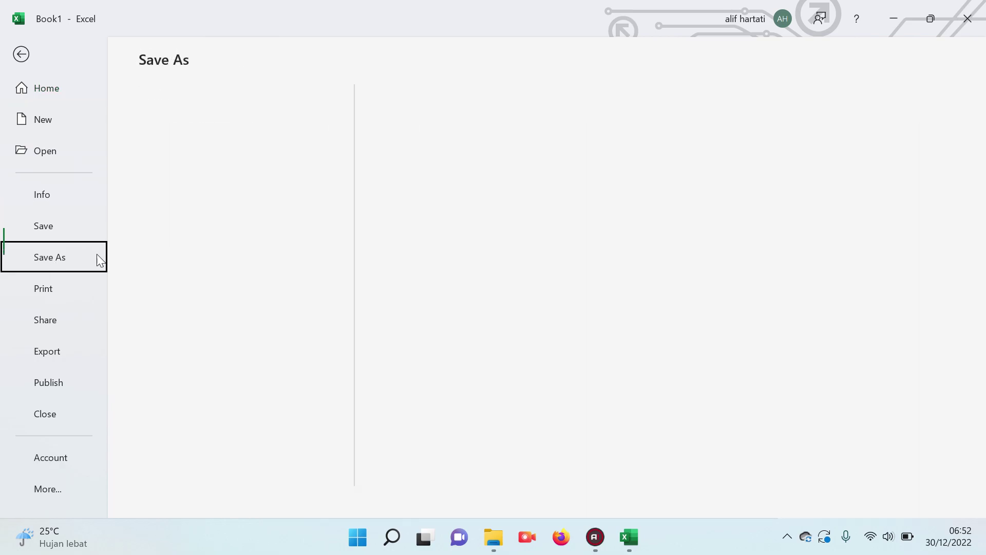
{"action": "left_click", "coordinate": [221, 317]}
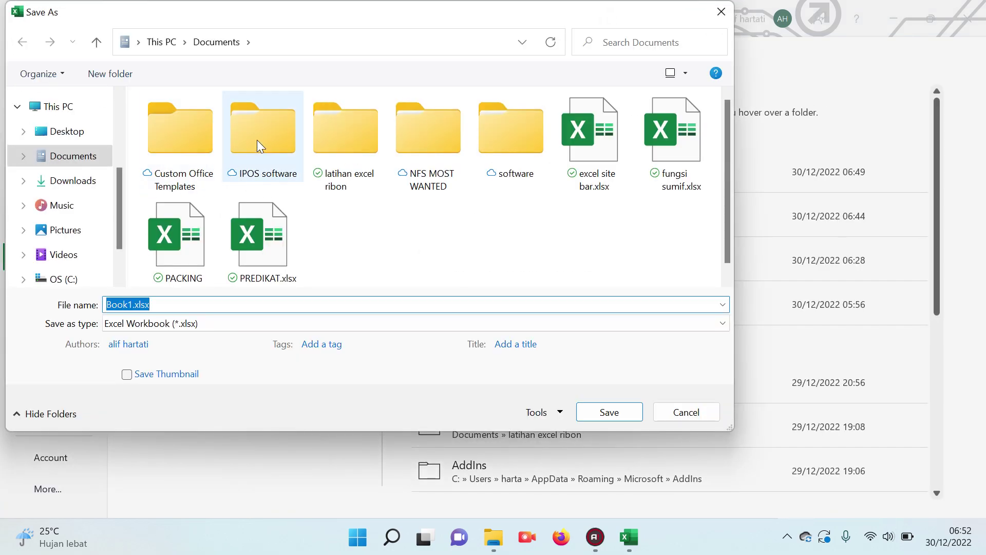
{"action": "double_click", "coordinate": [351, 145]}
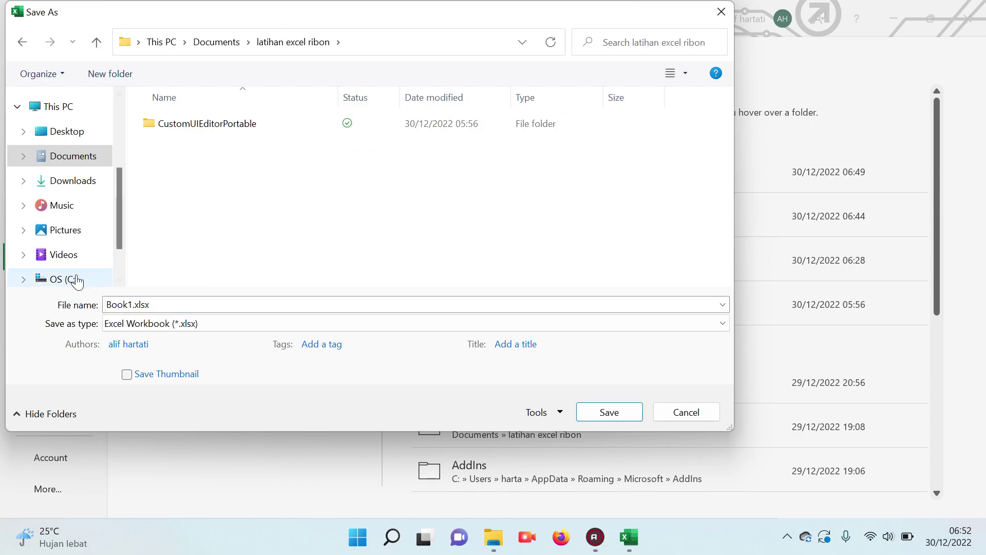
{"action": "scroll", "coordinate": [112, 266], "scroll_direction": "down", "scroll_amount": 2}
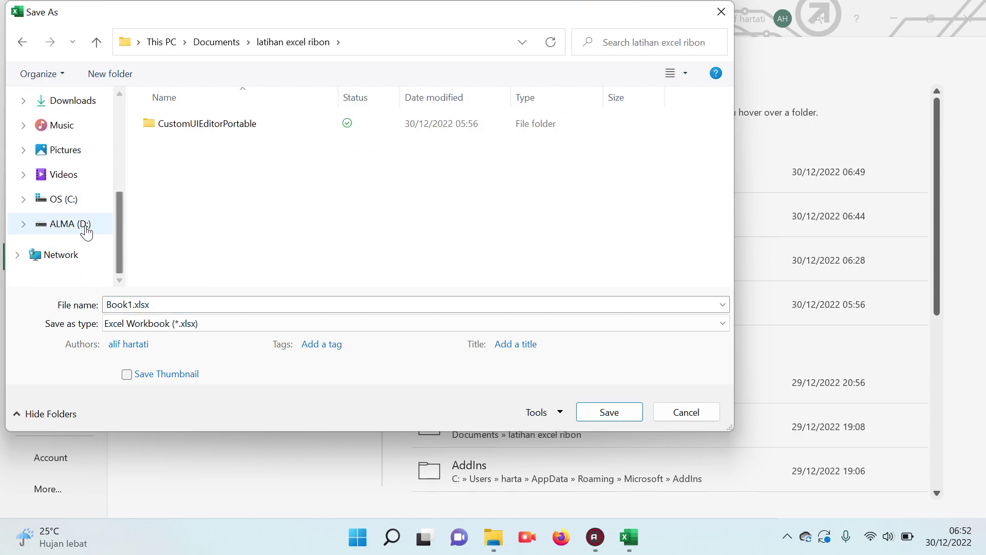
{"action": "left_click", "coordinate": [70, 224]}
{"action": "double_click", "coordinate": [204, 150]}
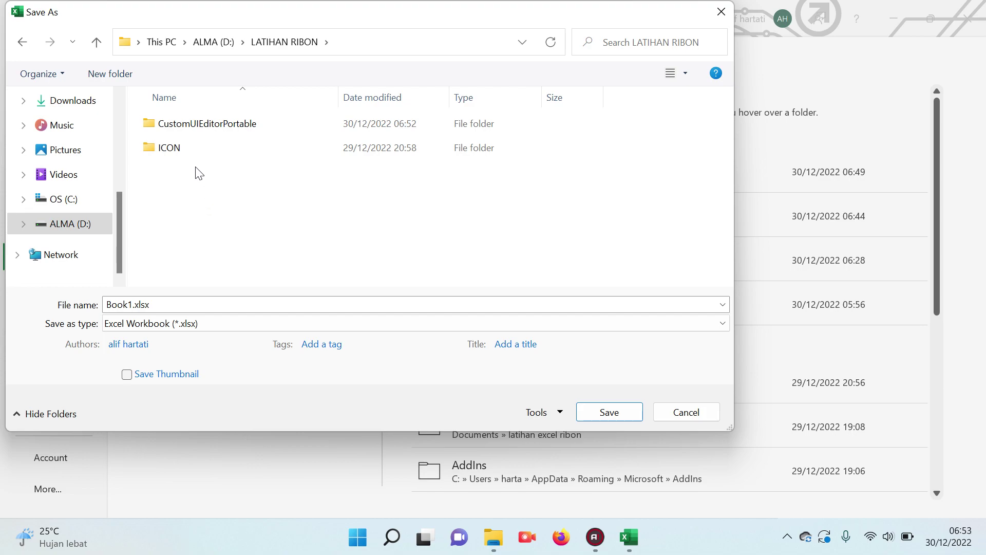
- Save as Excel Macro-Enabled Workbook named latihan menu 1.xlsm
{"action": "left_click", "coordinate": [186, 304]}
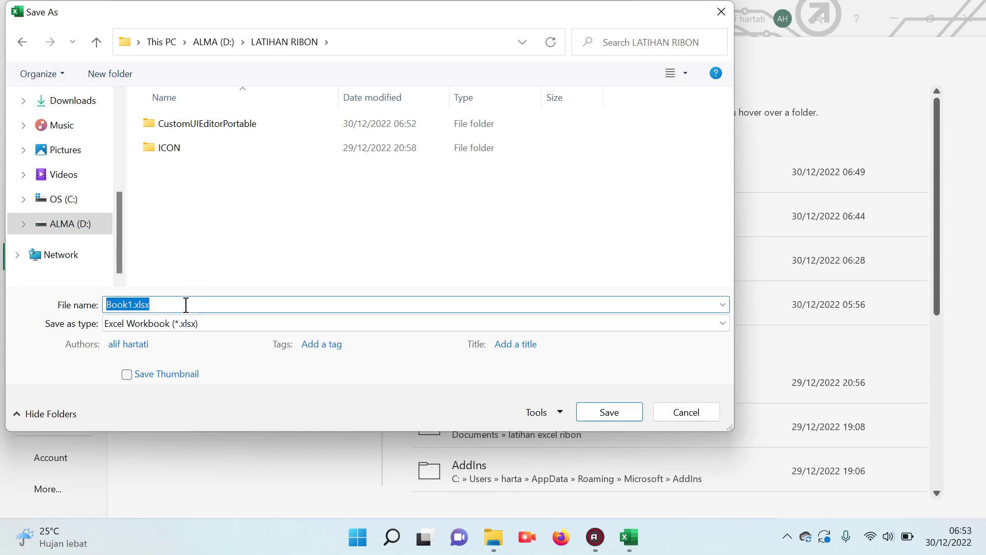
{"action": "key", "text": "BackSpace"}
{"action": "type", "text": "tihan "}
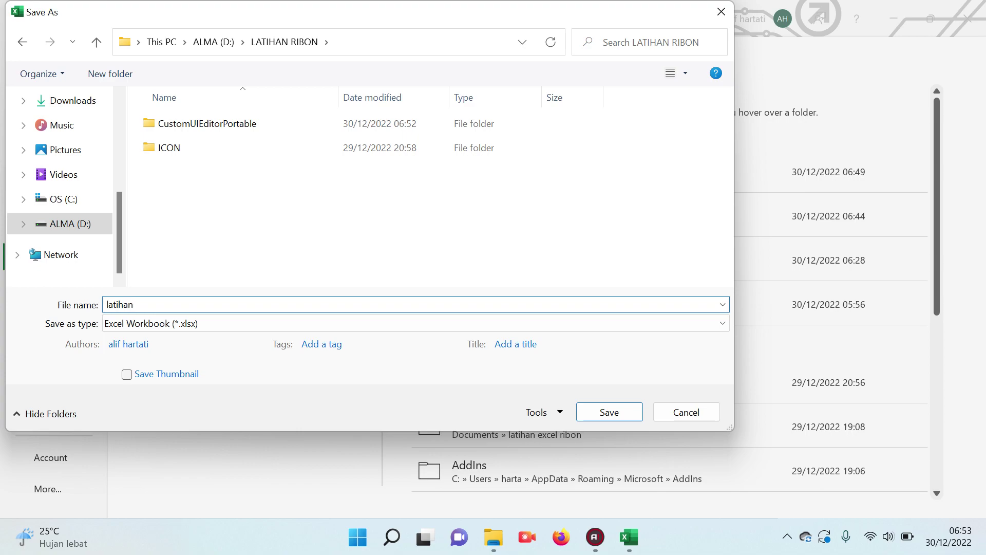
{"action": "type", "text": "menu 1"}
{"action": "left_click", "coordinate": [221, 325]}
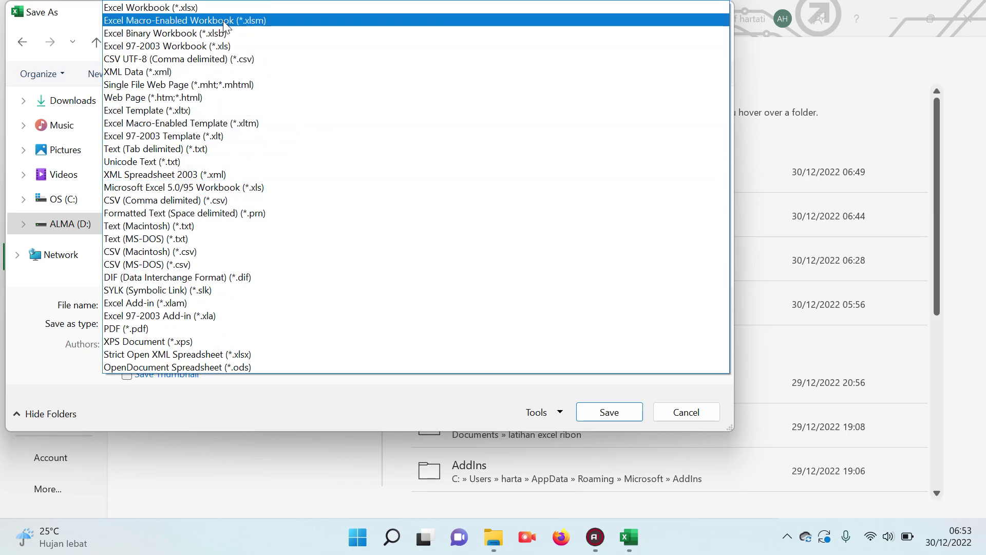
{"action": "left_click", "coordinate": [229, 22]}
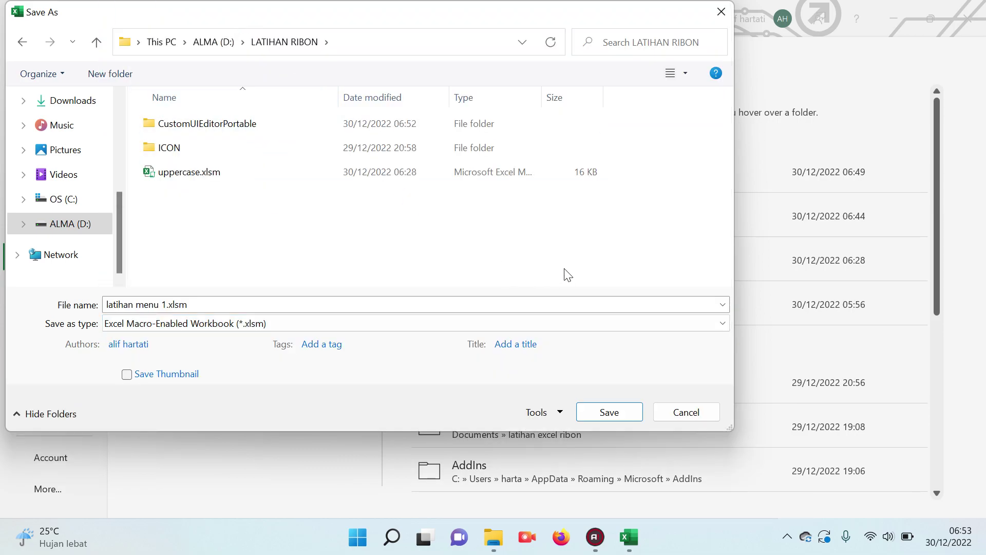
{"action": "left_click", "coordinate": [610, 414]}
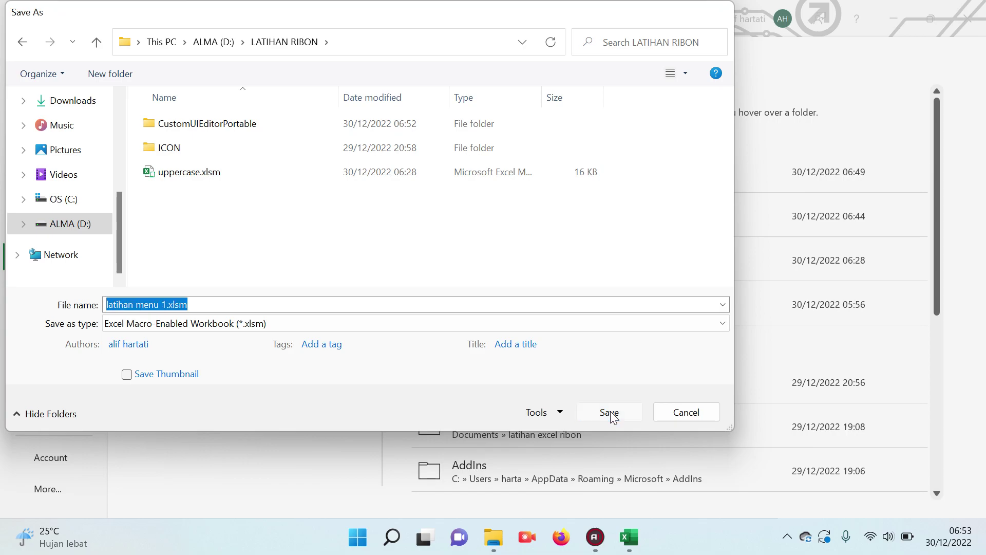
- Check latihan menu 1.xlsm in the LATIHAN RIBON folder in File Explorer
{"action": "left_click", "coordinate": [494, 537]}
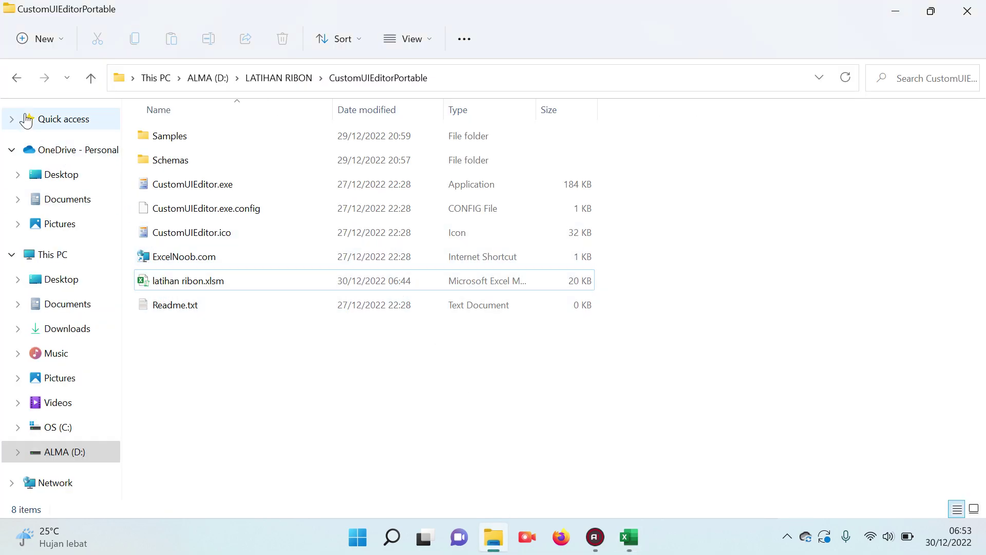
{"action": "left_click", "coordinate": [16, 79]}
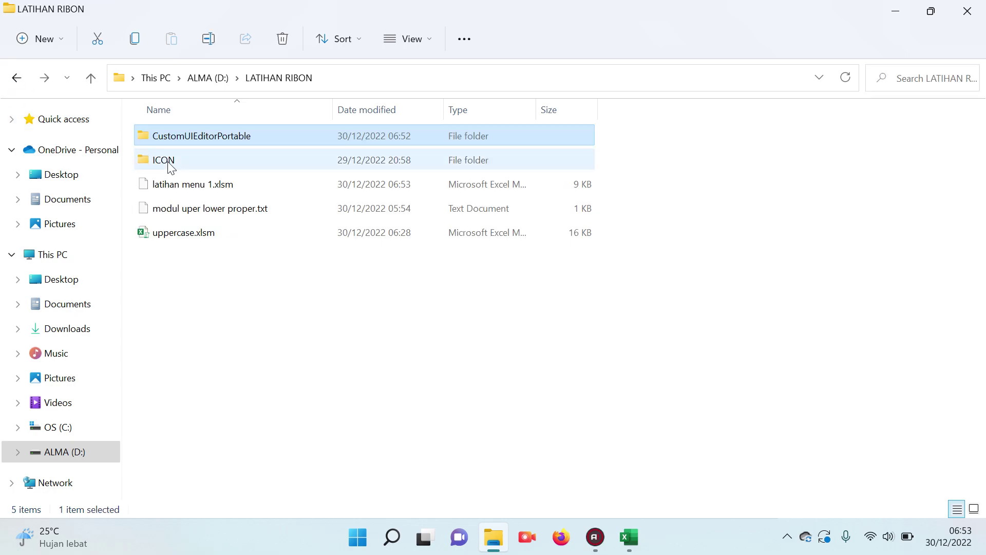
{"action": "left_click", "coordinate": [184, 187]}
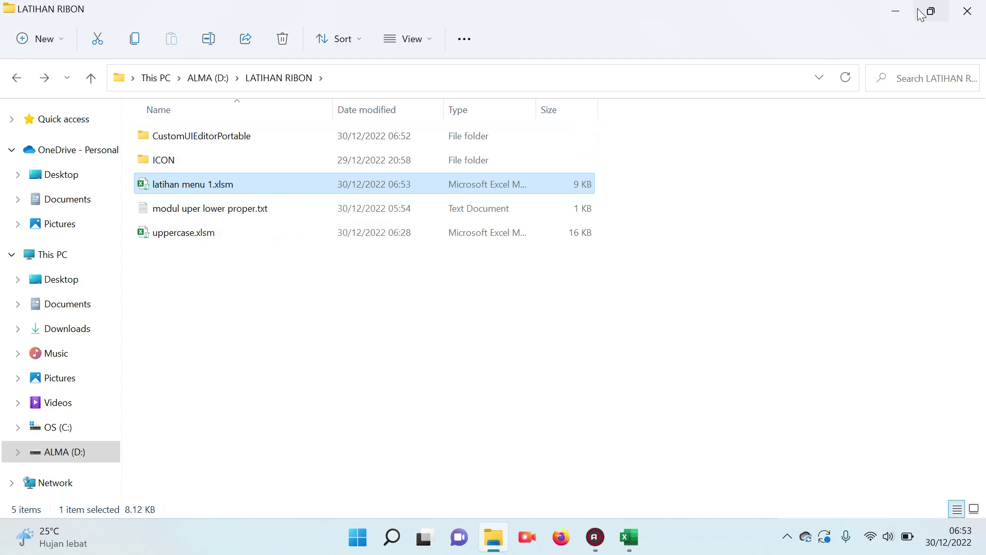
{"action": "left_click", "coordinate": [64, 452]}
{"action": "double_click", "coordinate": [177, 163]}
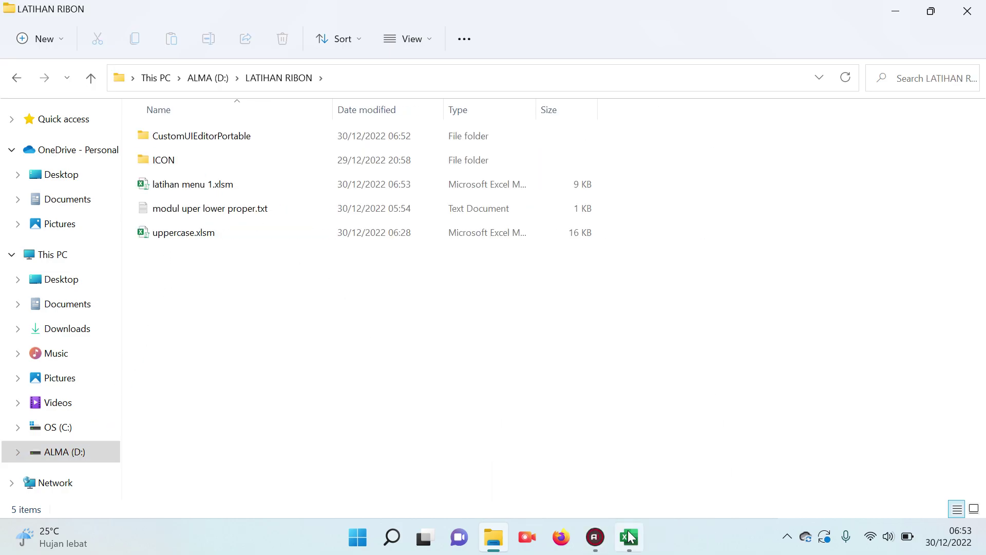
- Close Excel and launch Custom UI Editor from the CustomUIEditorPortable folder
{"action": "mouse_move", "coordinate": [628, 537]}
{"action": "left_click", "coordinate": [636, 544]}
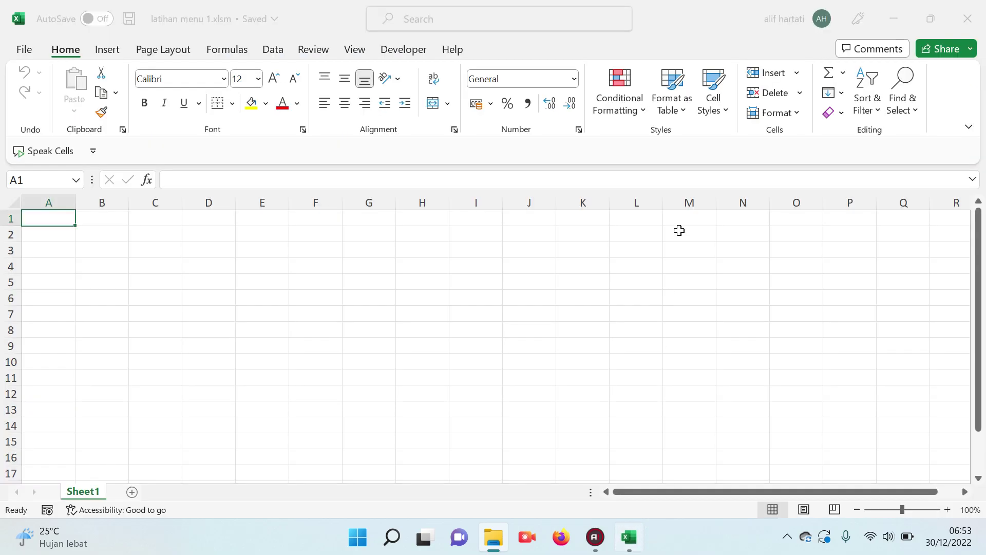
{"action": "left_click", "coordinate": [967, 20]}
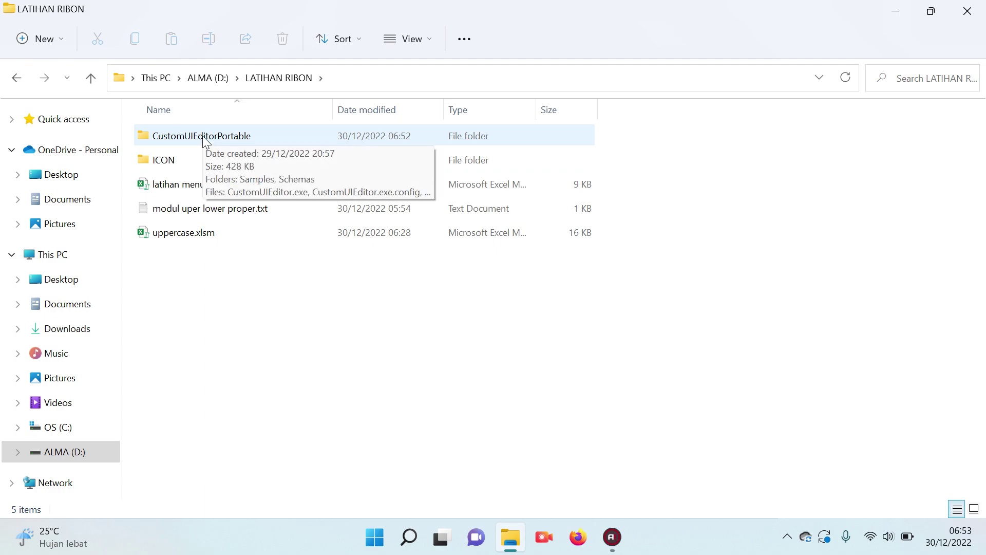
{"action": "double_click", "coordinate": [205, 137]}
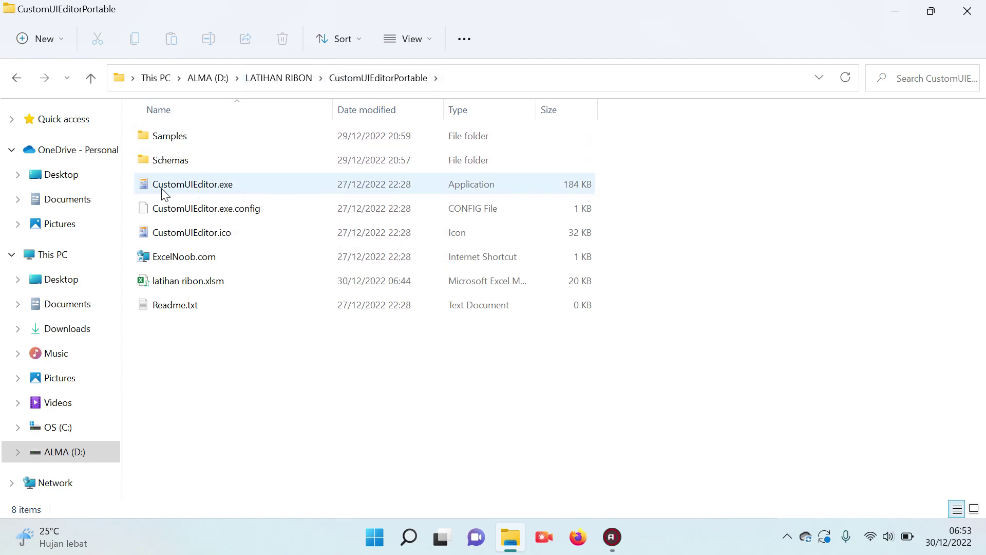
{"action": "double_click", "coordinate": [208, 190]}
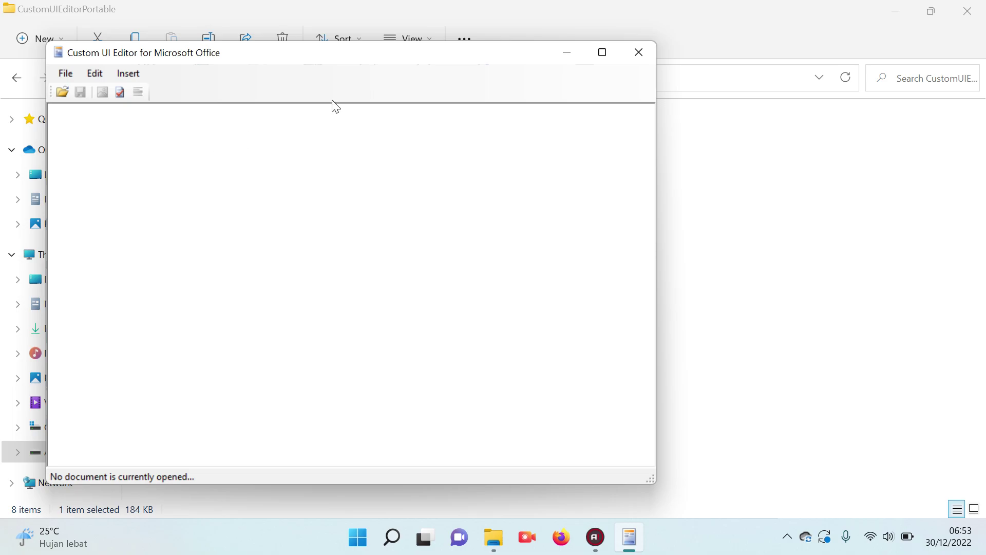
- Maximize the editor and open latihan menu 1.xlsm from D:\LATIHAN RIBON
{"action": "left_click_drag", "start_coordinate": [443, 60], "coordinate": [506, 54]}
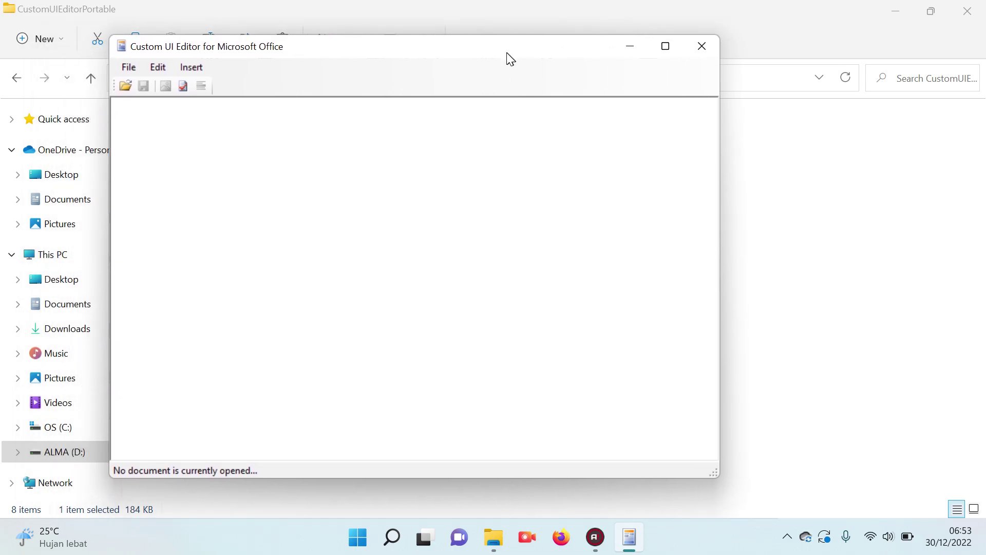
{"action": "left_click", "coordinate": [666, 46]}
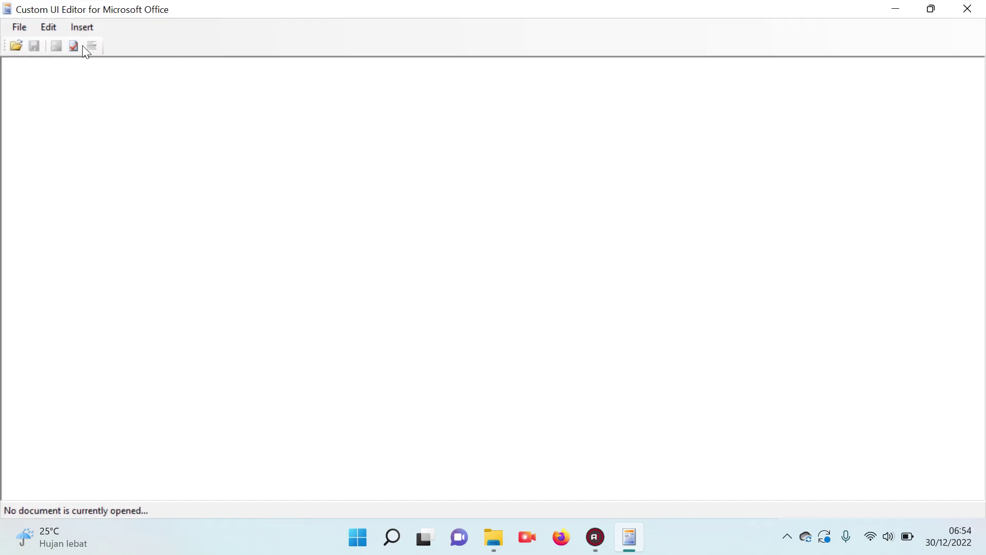
{"action": "left_click", "coordinate": [17, 45]}
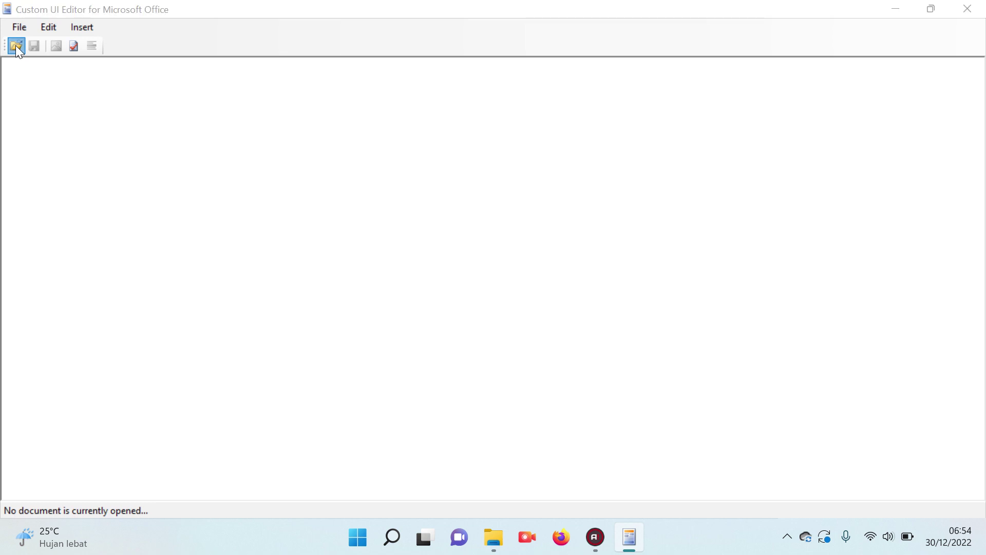
{"action": "left_click", "coordinate": [159, 192]}
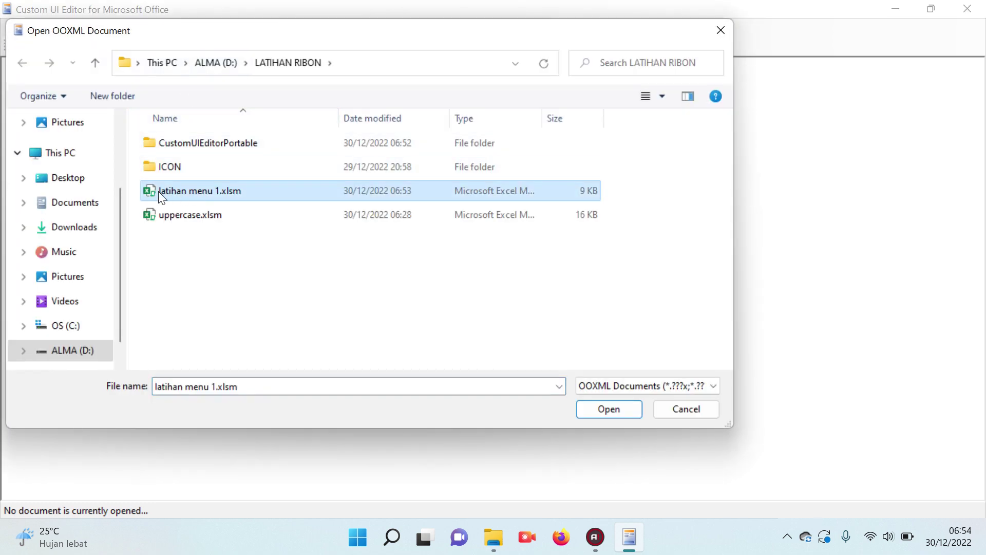
{"action": "left_click", "coordinate": [596, 409]}
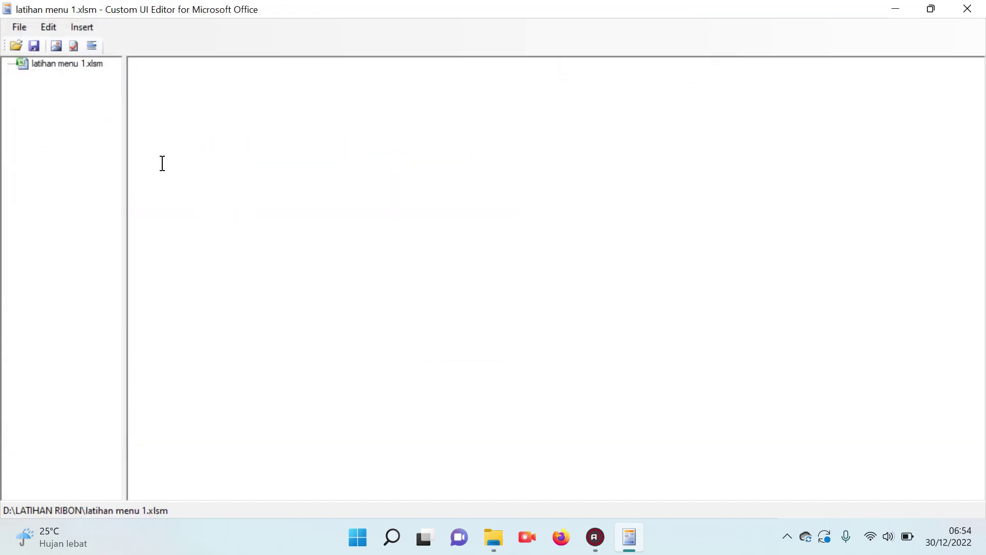
- Add an Office 2010 Custom UI Part to latihan menu 1.xlsm and fill it with the modul menu ribon sample XML
{"action": "left_click", "coordinate": [29, 64]}
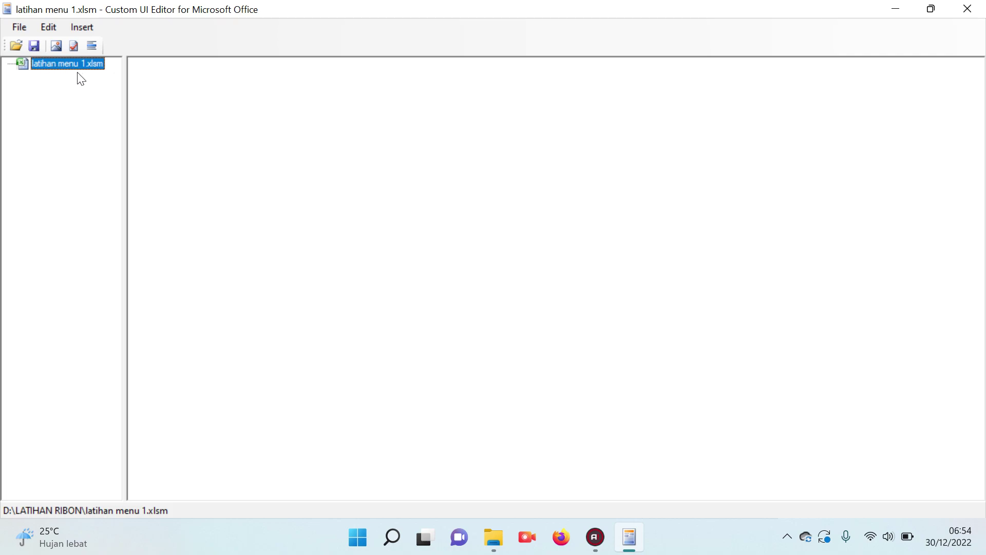
{"action": "left_click", "coordinate": [80, 28]}
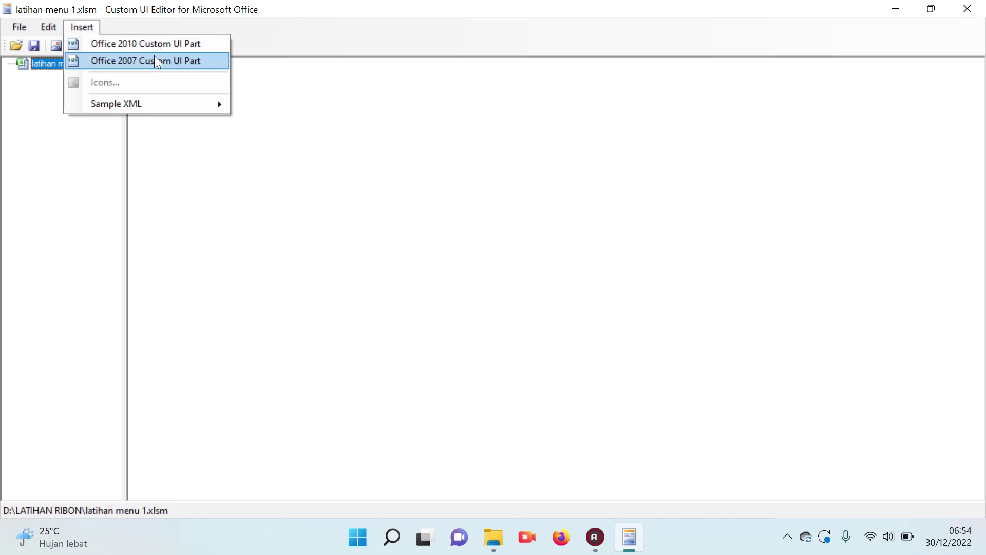
{"action": "left_click", "coordinate": [125, 46]}
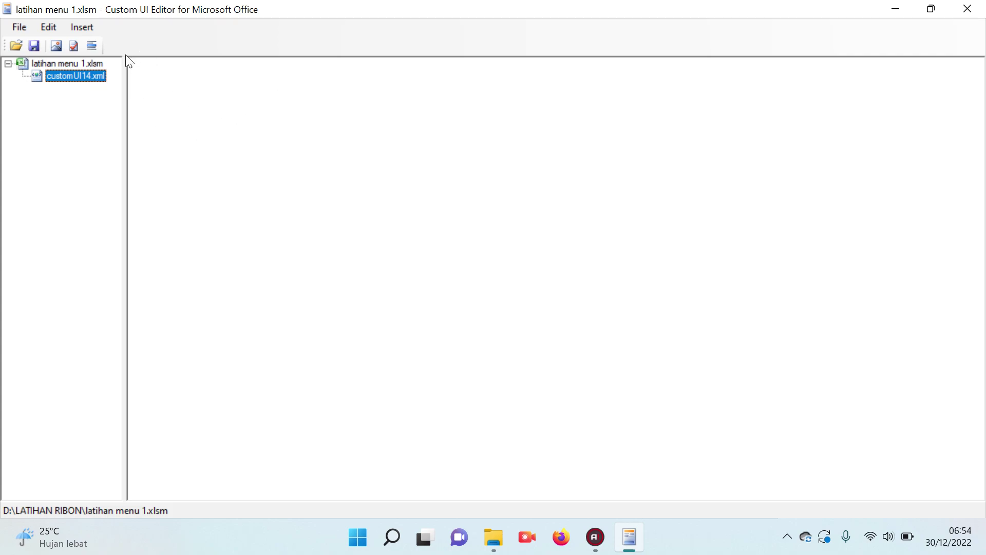
{"action": "left_click", "coordinate": [81, 29]}
{"action": "mouse_move", "coordinate": [116, 104]}
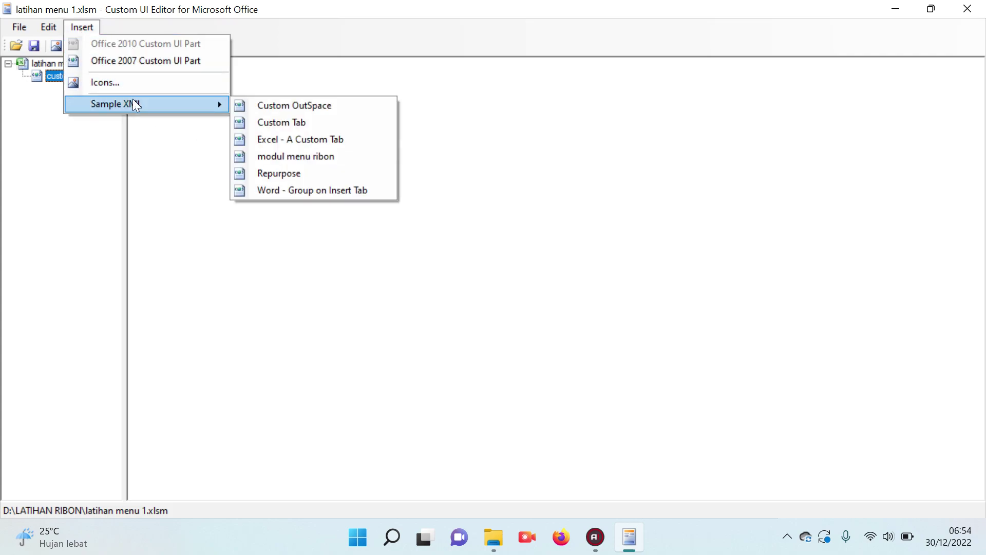
{"action": "left_click", "coordinate": [297, 157]}
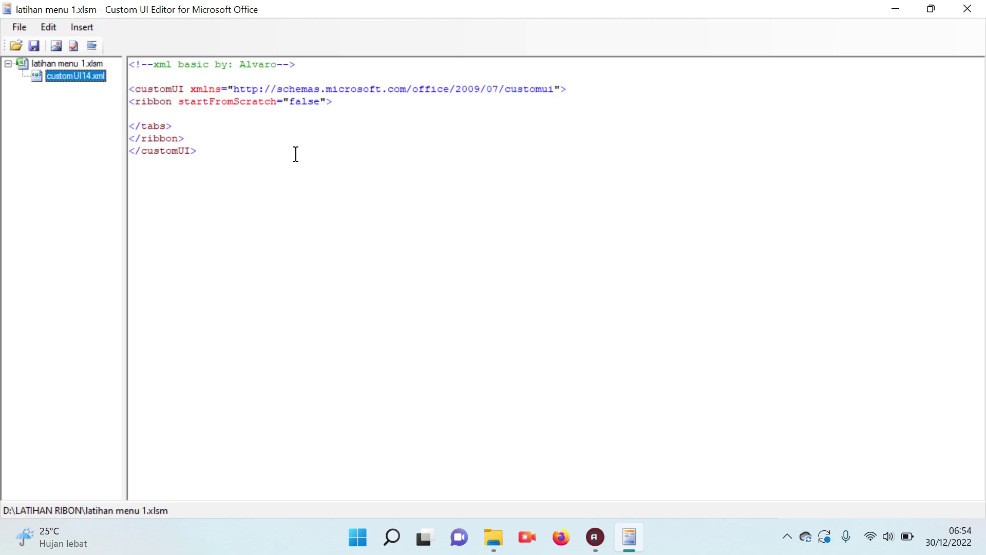
{"action": "left_click_drag", "start_coordinate": [177, 125], "coordinate": [120, 125]}
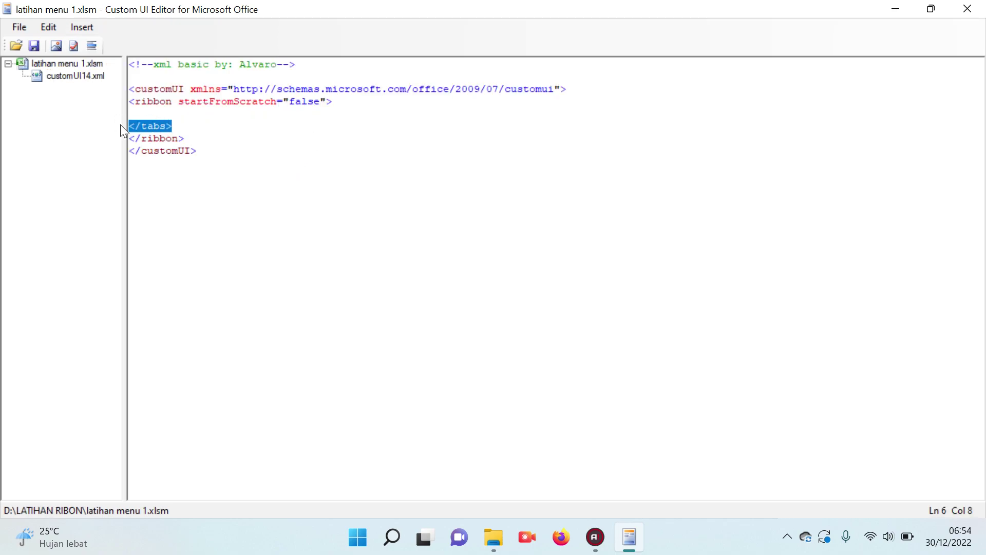
- Delete the sample's </tabs> tag, validate, and write a fresh <tabs></tabs> pair on line 5
{"action": "key", "text": "Delete"}
{"action": "left_click", "coordinate": [73, 46]}
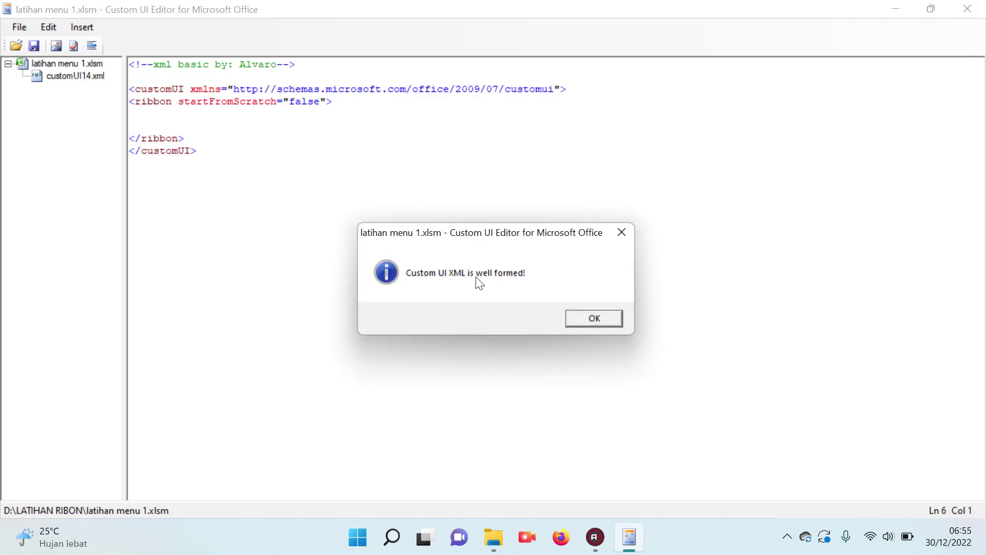
{"action": "left_click", "coordinate": [592, 316]}
{"action": "left_click", "coordinate": [162, 117]}
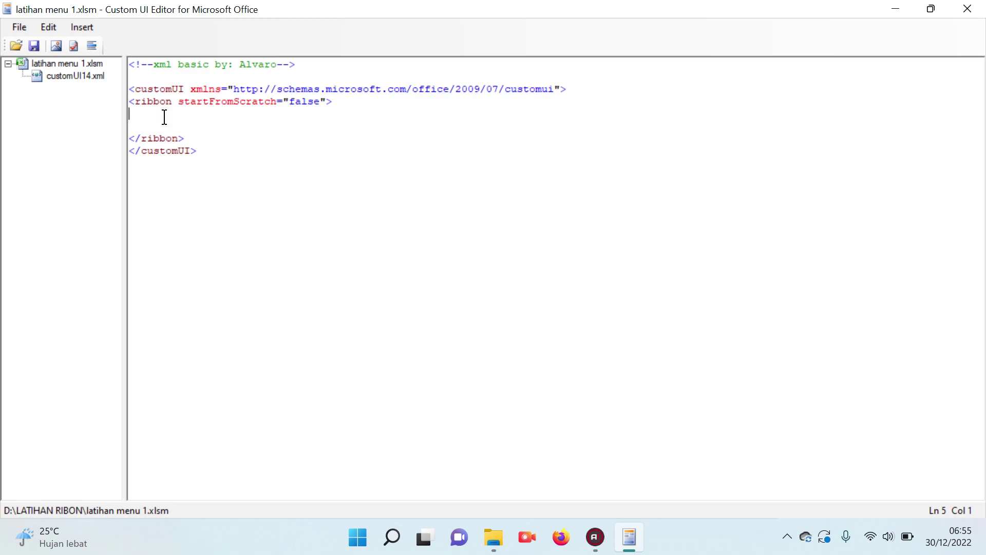
{"action": "key", "text": "Return"}
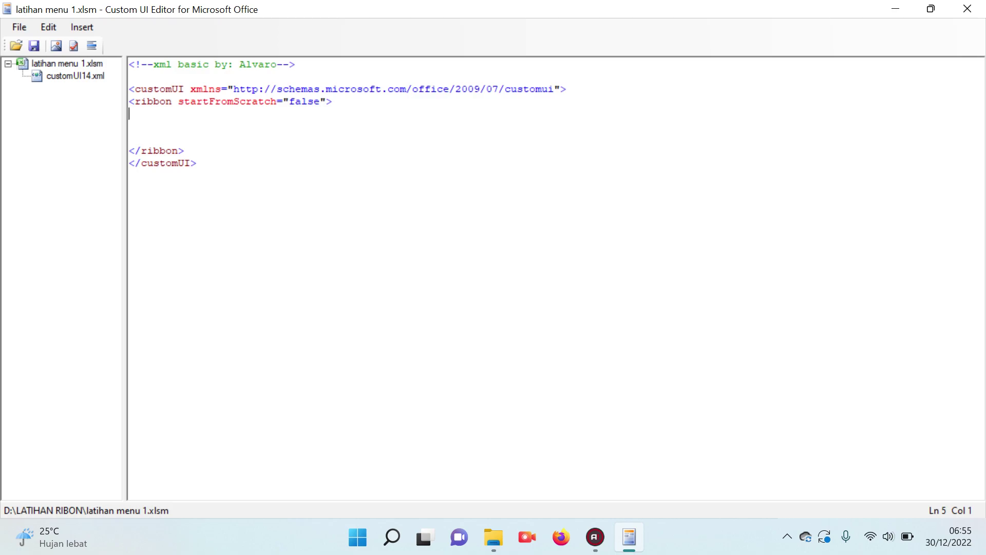
{"action": "type", "text": "<tabs>"}
{"action": "key", "text": "Return"}
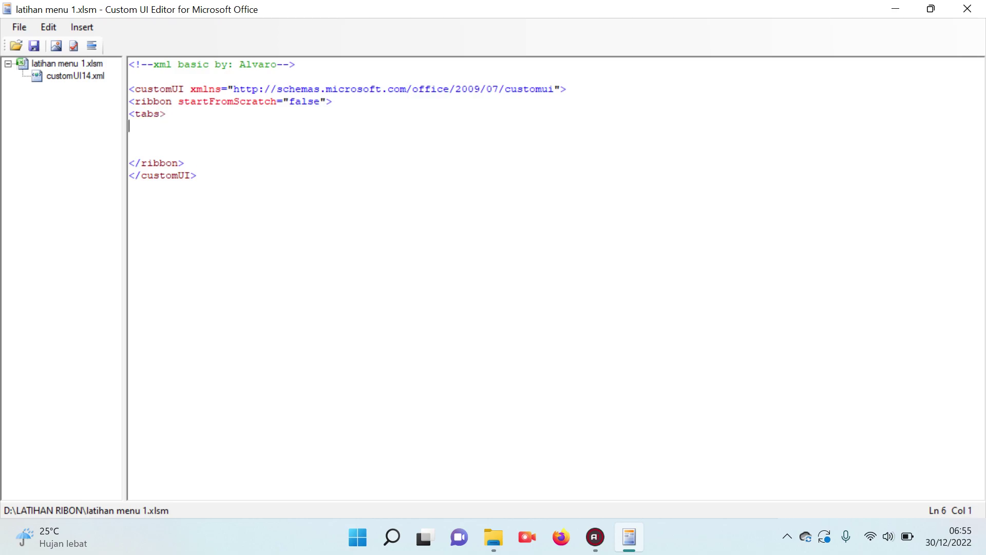
{"action": "type", "text": "</tabs>"}
{"action": "key", "text": "Return"}
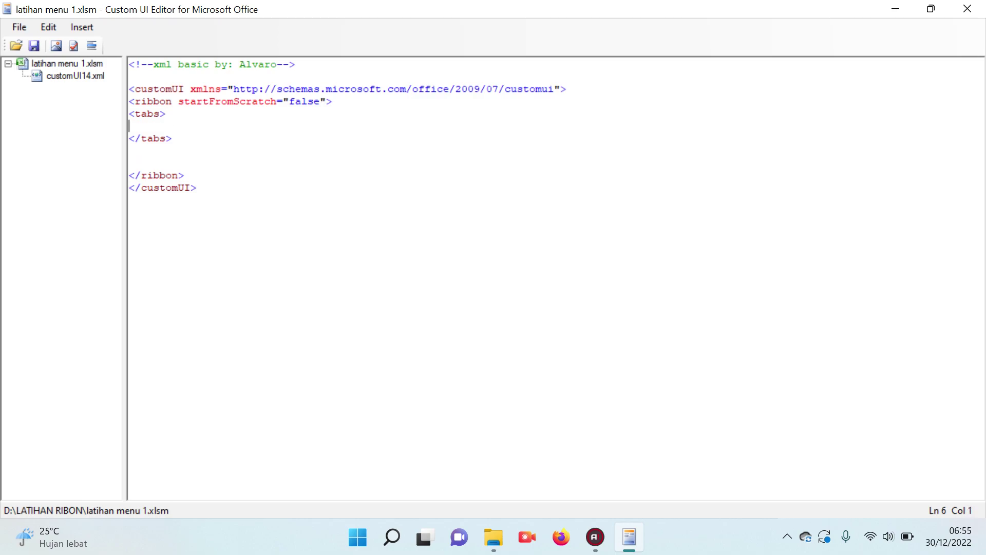
- Write a tab element with id menu1 and label "Change Case", closed with </tab>
{"action": "type", "text": "<"}
{"action": "key", "text": "BackSpace"}
{"action": "type", "text": "<tab id="}
{"action": "type", "text": "\""}
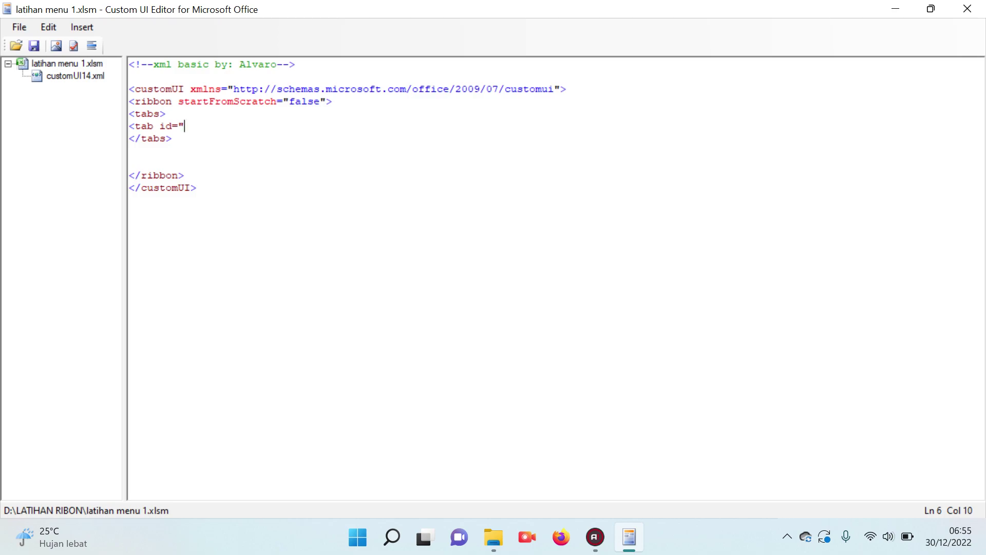
{"action": "type", "text": "menu1"}
{"action": "type", "text": "\" label="}
{"action": "type", "text": "\""}
{"action": "type", "text": "Change Case"}
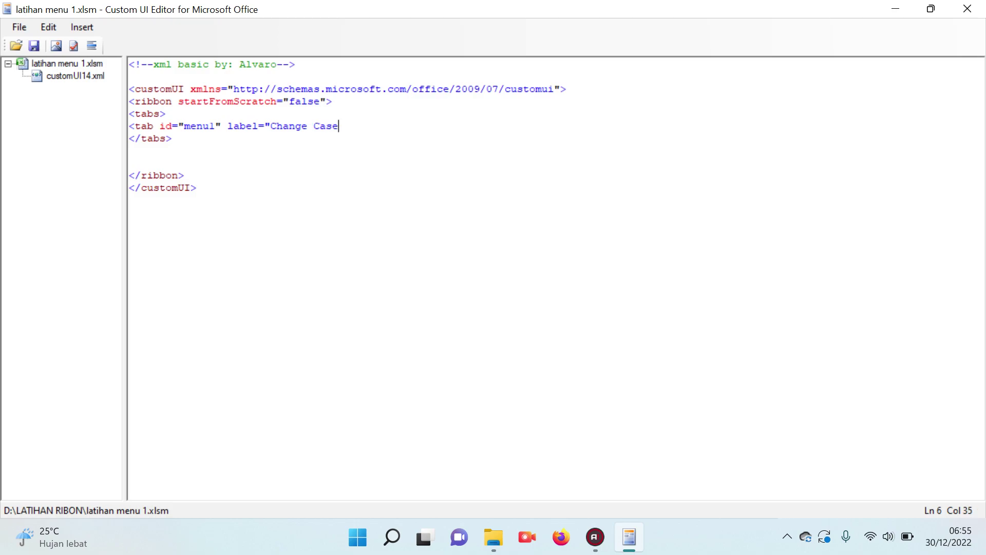
{"action": "type", "text": "\">"}
{"action": "key", "text": "Return"}
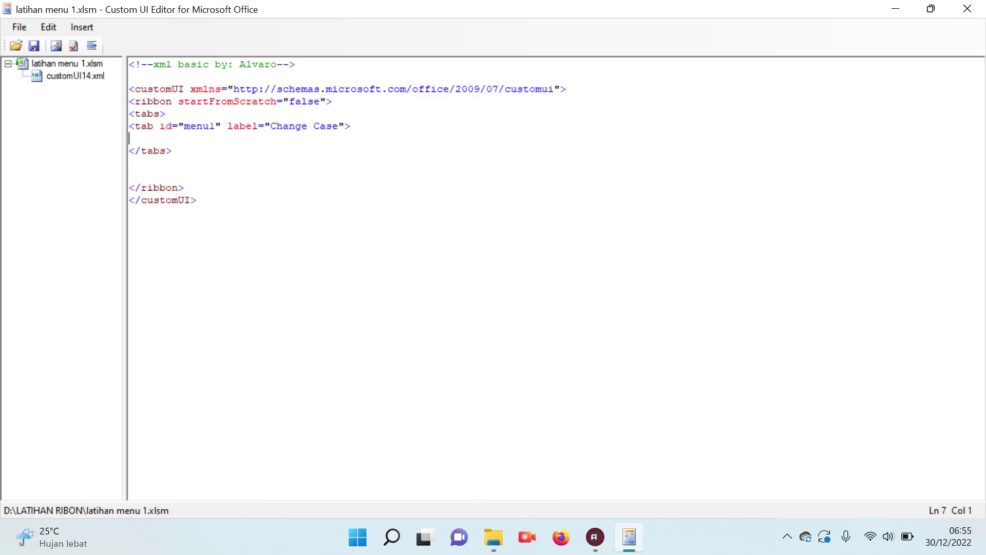
{"action": "type", "text": "<"}
{"action": "type", "text": "/tab>"}
- Remove the leftover blank lines and confirm the XML validates as well formed
{"action": "left_click", "coordinate": [129, 163]}
{"action": "key", "text": "Delete"}
{"action": "key", "text": "Delete"}
{"action": "left_click", "coordinate": [242, 218]}
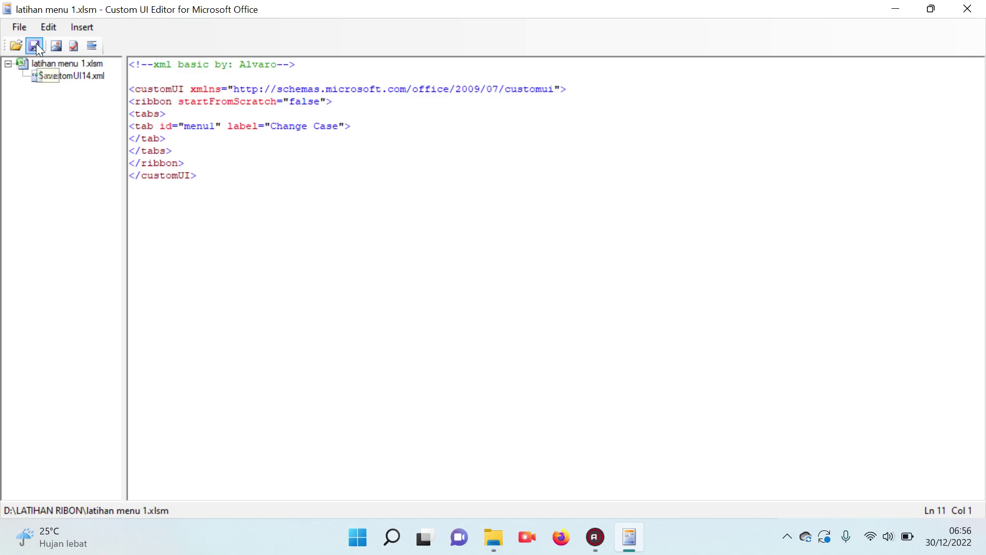
{"action": "left_click", "coordinate": [73, 46]}
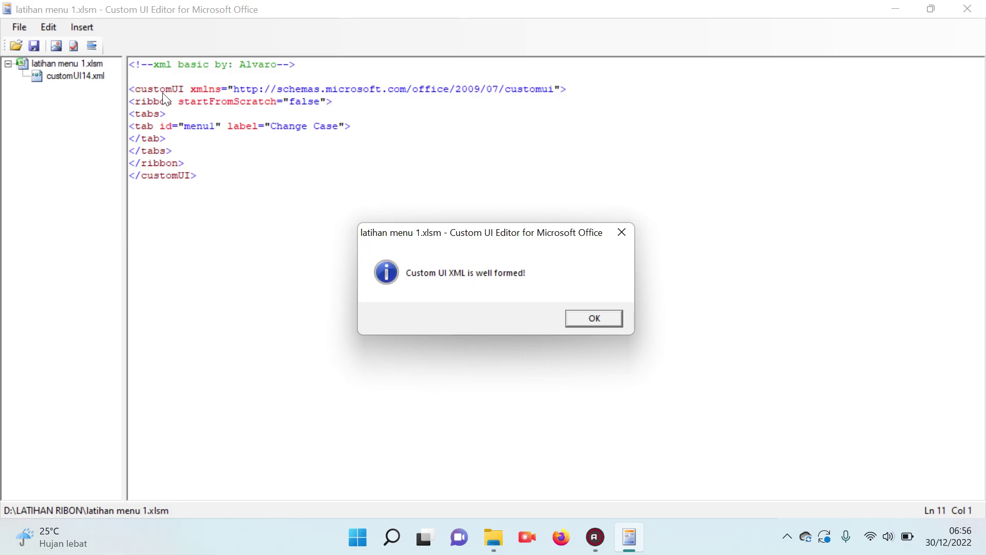
{"action": "left_click", "coordinate": [594, 322]}
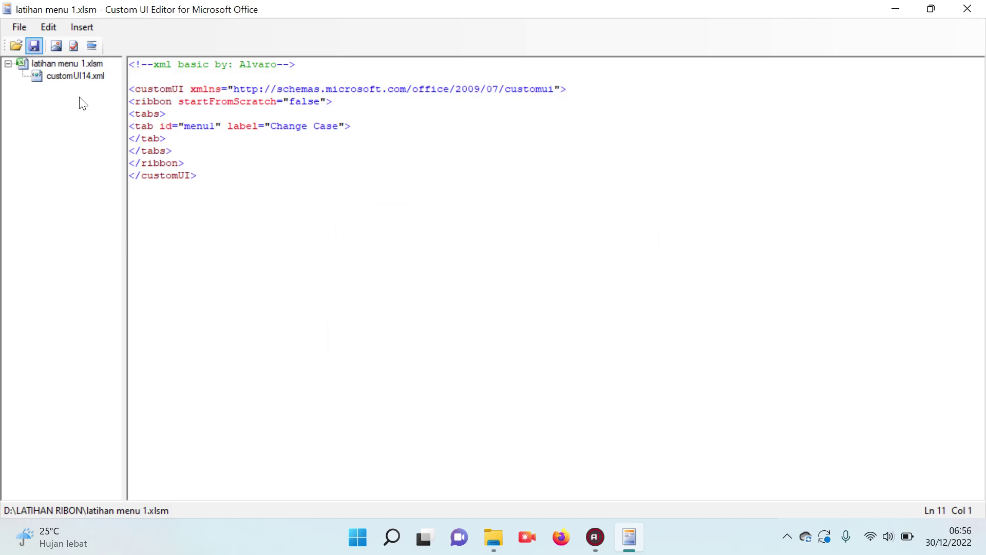
- Go back to the LATIHAN RIBON folder and open latihan menu 1.xlsm in Excel
{"action": "left_click", "coordinate": [494, 537]}
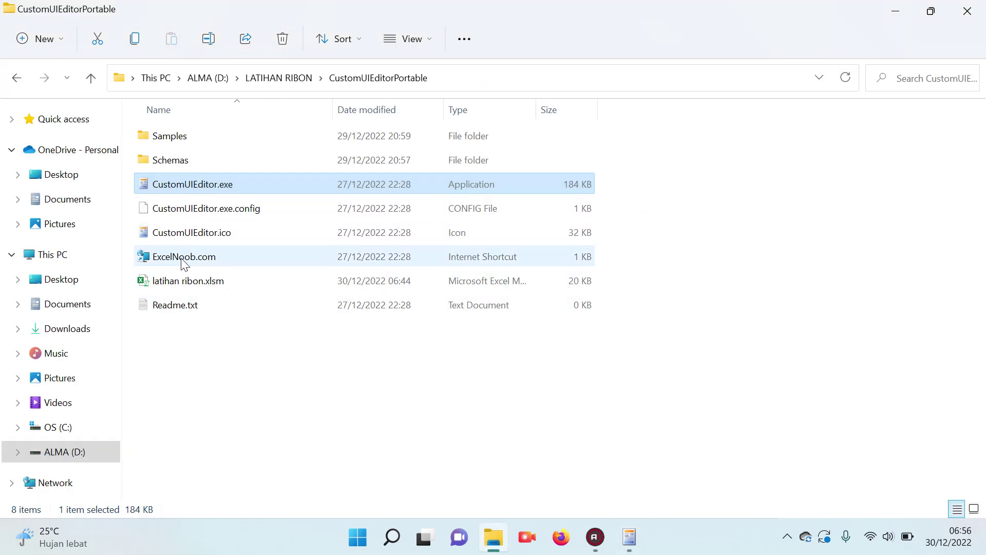
{"action": "left_click", "coordinate": [16, 80]}
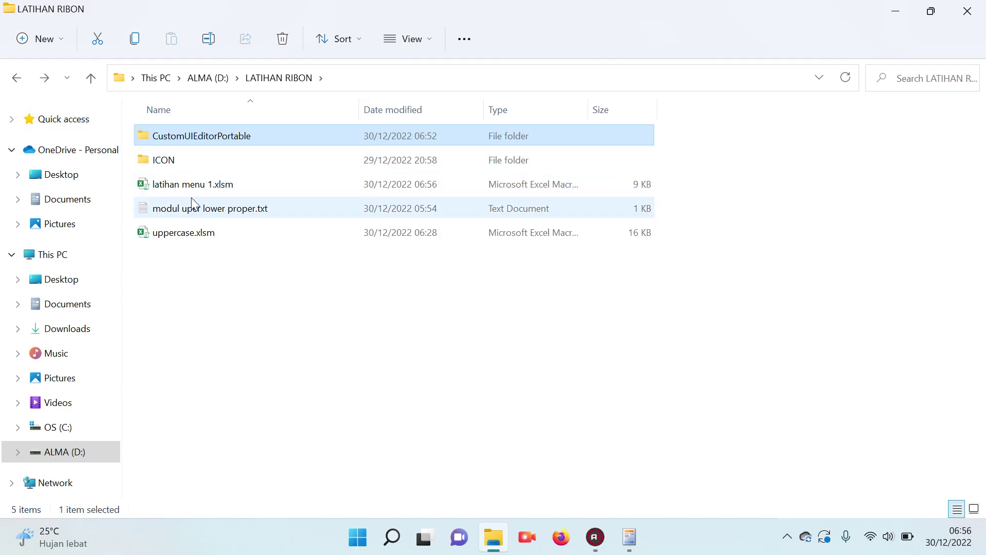
{"action": "double_click", "coordinate": [204, 187]}
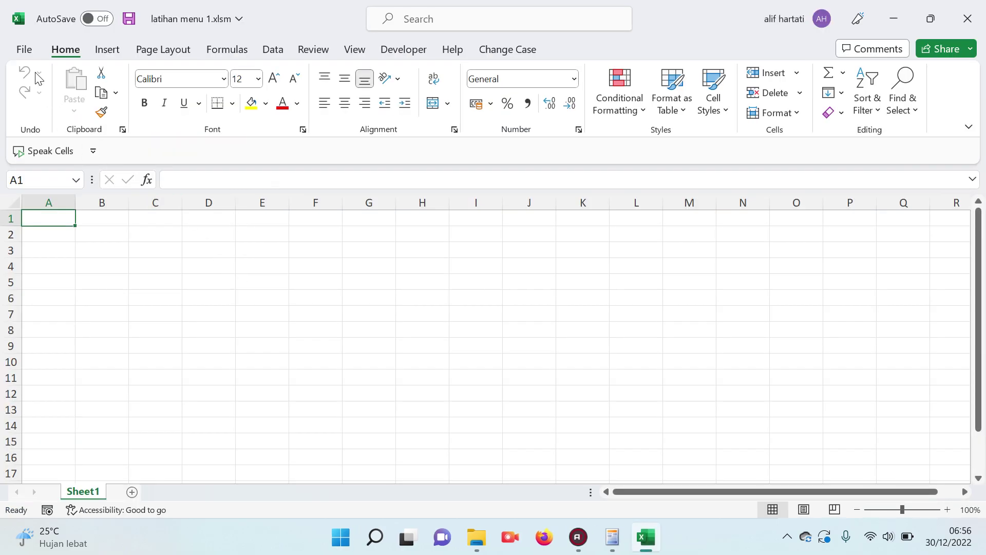
- Compare the empty Change Case tab with Home, Insert and Page Layout, then close Excel
{"action": "left_click", "coordinate": [507, 49]}
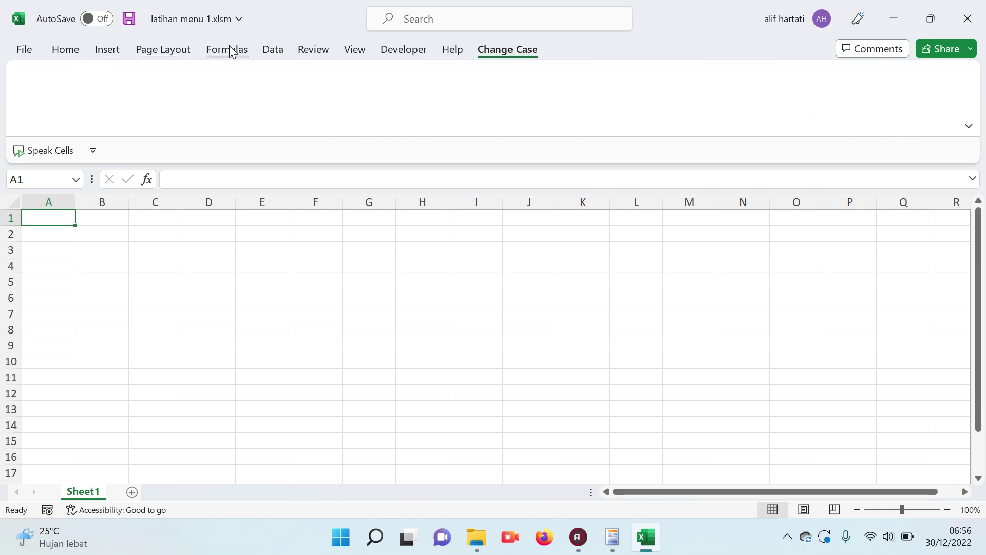
{"action": "left_click", "coordinate": [70, 50]}
{"action": "left_click", "coordinate": [105, 49]}
{"action": "left_click", "coordinate": [170, 49]}
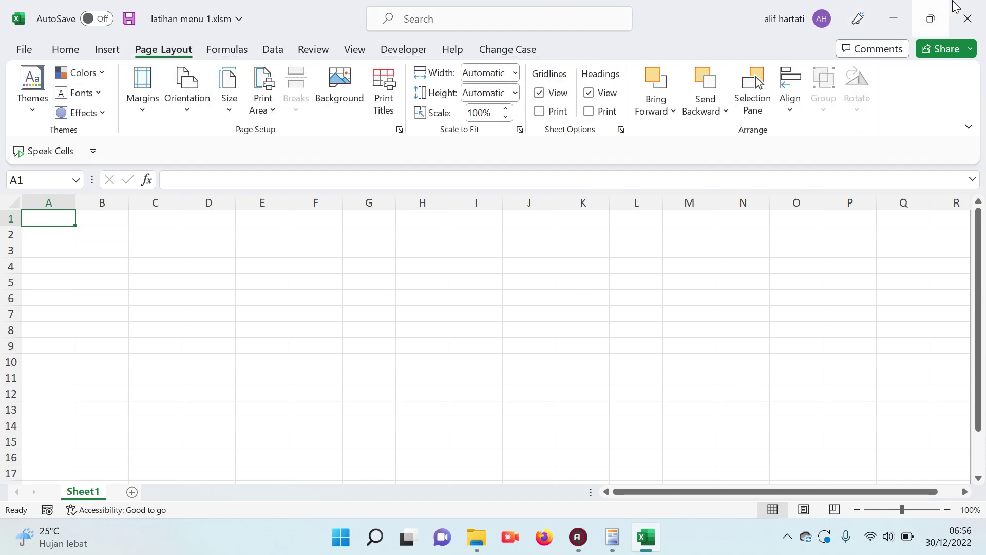
{"action": "left_click", "coordinate": [965, 21]}
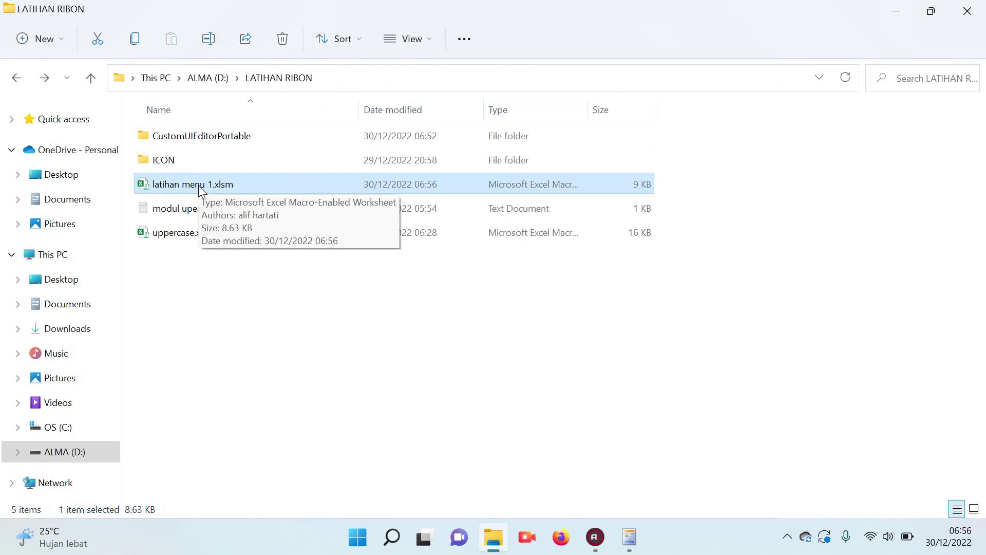
- Change startFromScratch from false to true, save, and reopen latihan menu 1.xlsm in Excel
{"action": "left_click", "coordinate": [629, 536]}
{"action": "left_click_drag", "start_coordinate": [292, 101], "coordinate": [321, 101]}
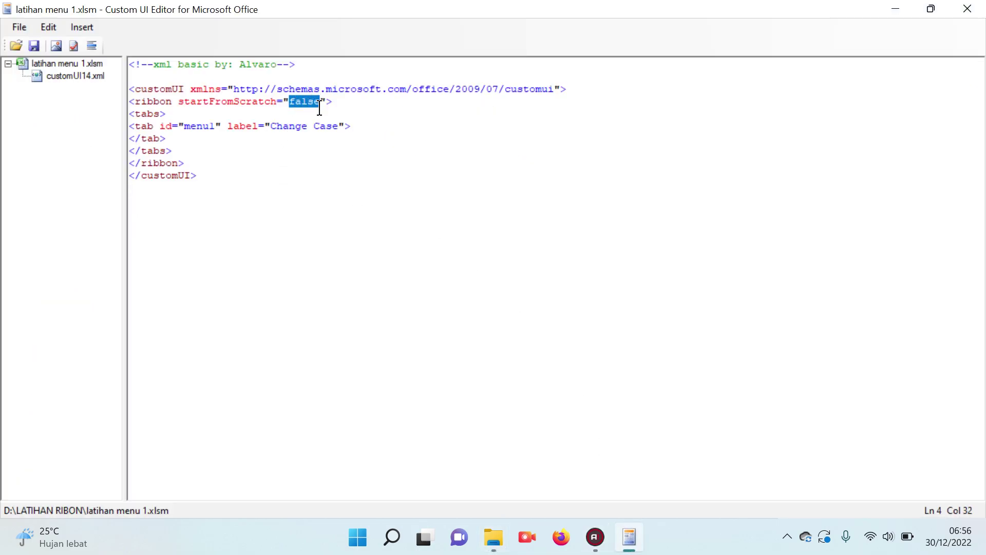
{"action": "type", "text": "true"}
{"action": "key", "text": "BackSpace"}
{"action": "key", "text": "BackSpace"}
{"action": "type", "text": "ue"}
{"action": "left_click", "coordinate": [303, 269]}
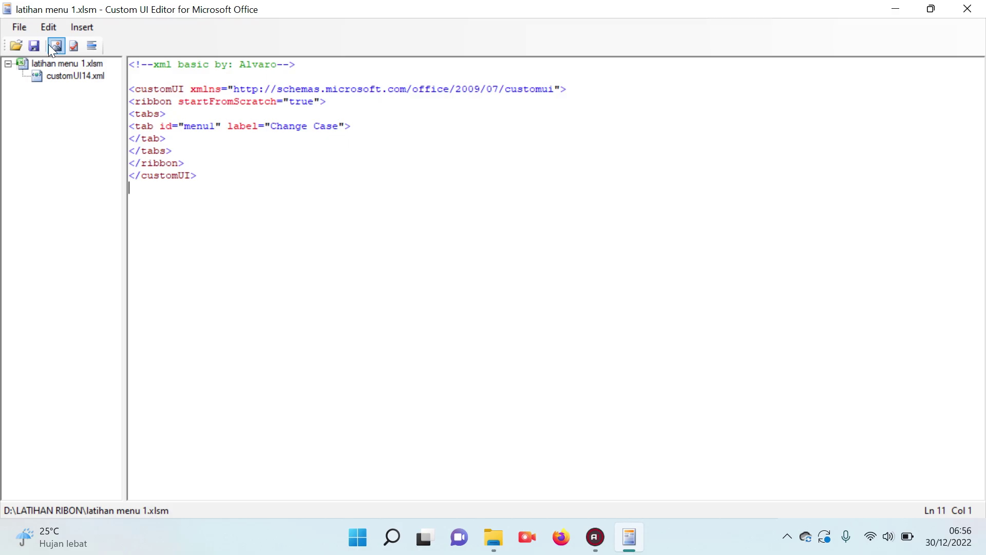
{"action": "left_click", "coordinate": [34, 47]}
{"action": "left_click", "coordinate": [494, 536]}
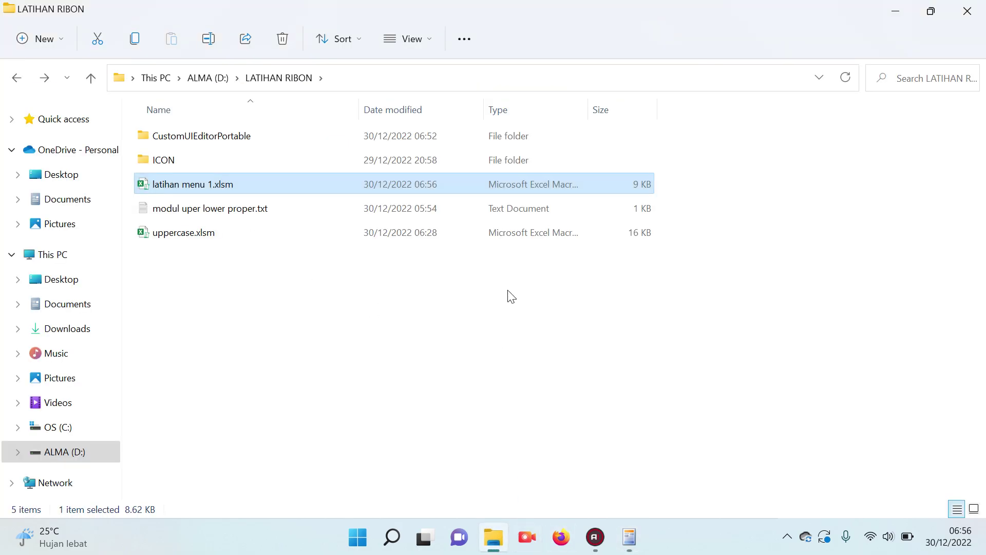
{"action": "double_click", "coordinate": [196, 189]}
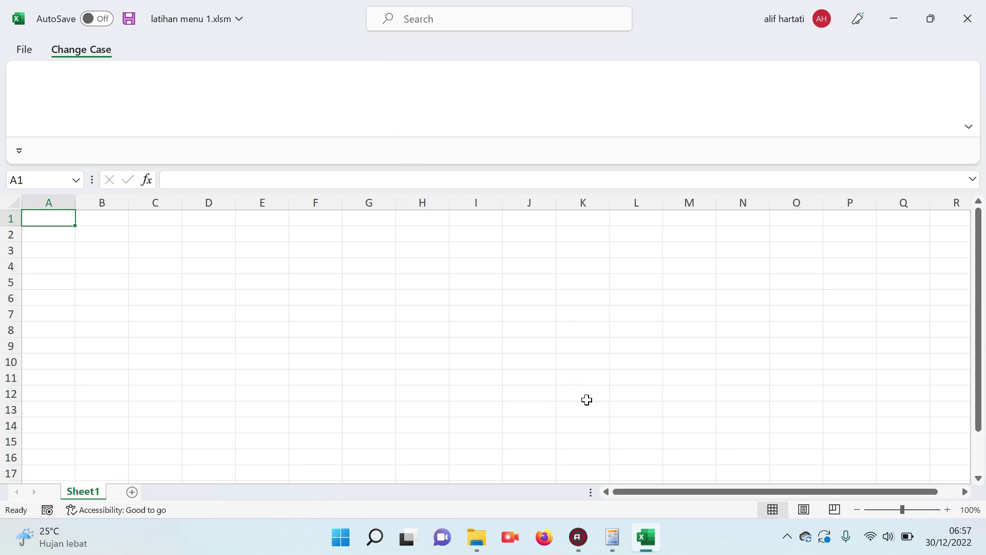
- Close Excel after checking the File-plus-Change Case ribbon and return to Custom UI Editor
{"action": "left_click", "coordinate": [981, 21]}
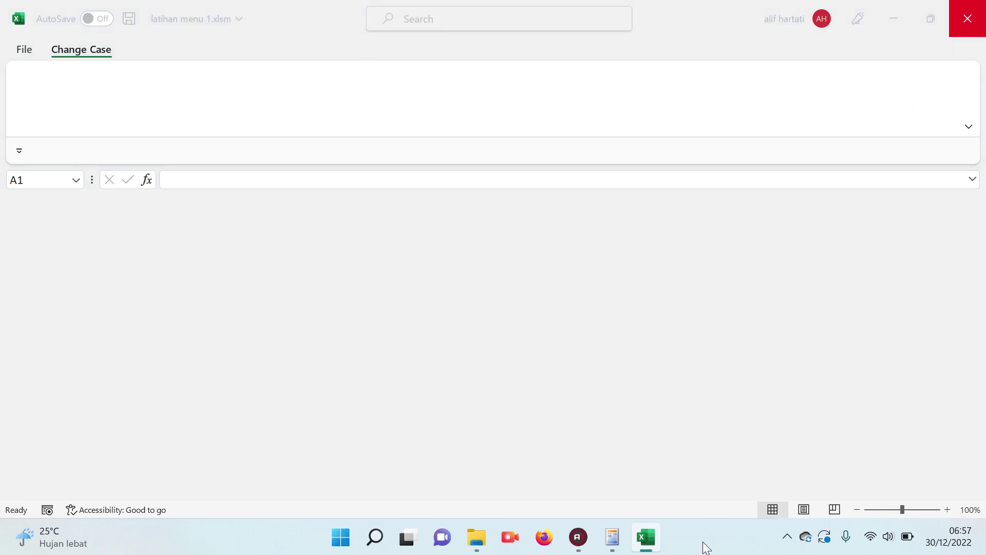
{"action": "left_click", "coordinate": [628, 537]}
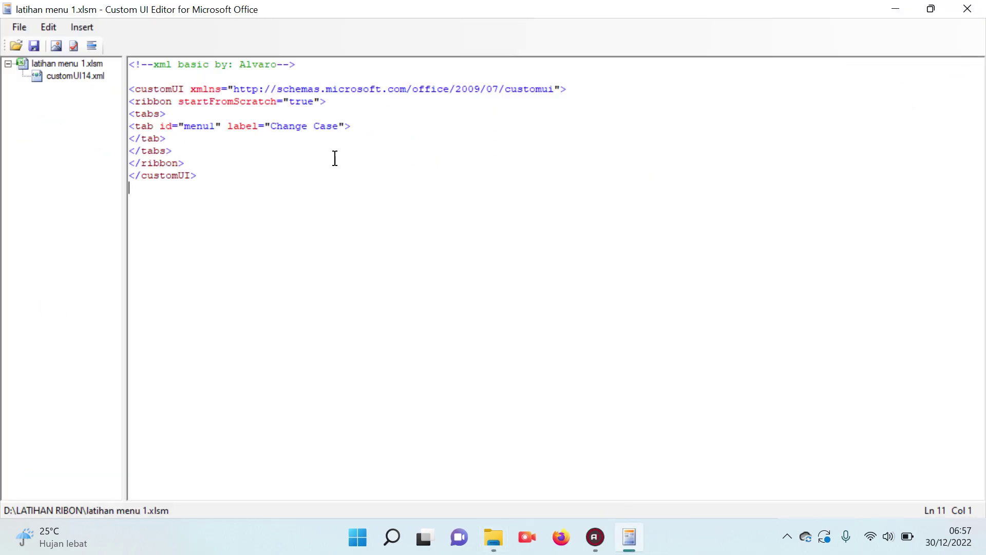
- Under the tab line, add a group with id TabGroup1 labelled Change Case
{"action": "left_click", "coordinate": [353, 126]}
{"action": "key", "text": "Return"}
{"action": "key", "text": "Tab"}
{"action": "type", "text": "<"}
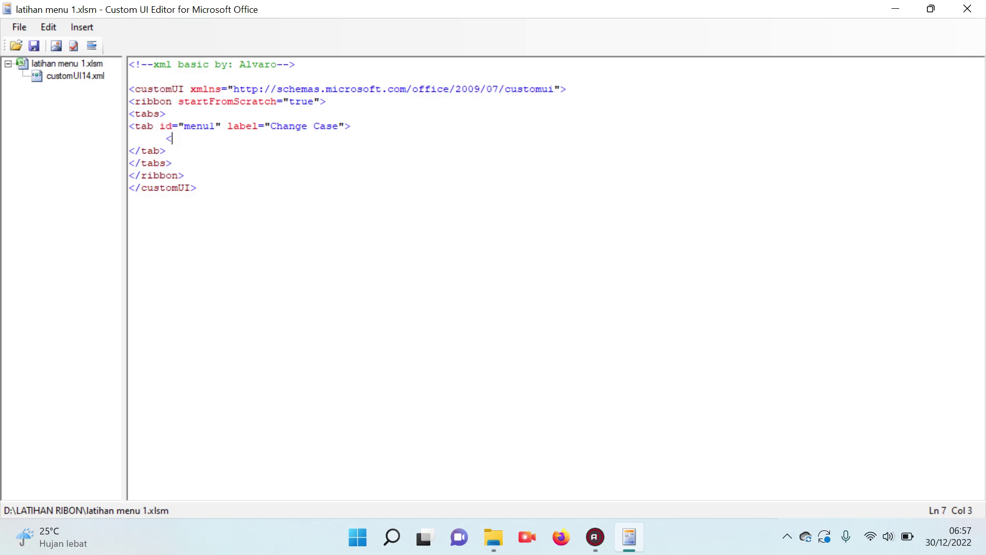
{"action": "type", "text": "group id"}
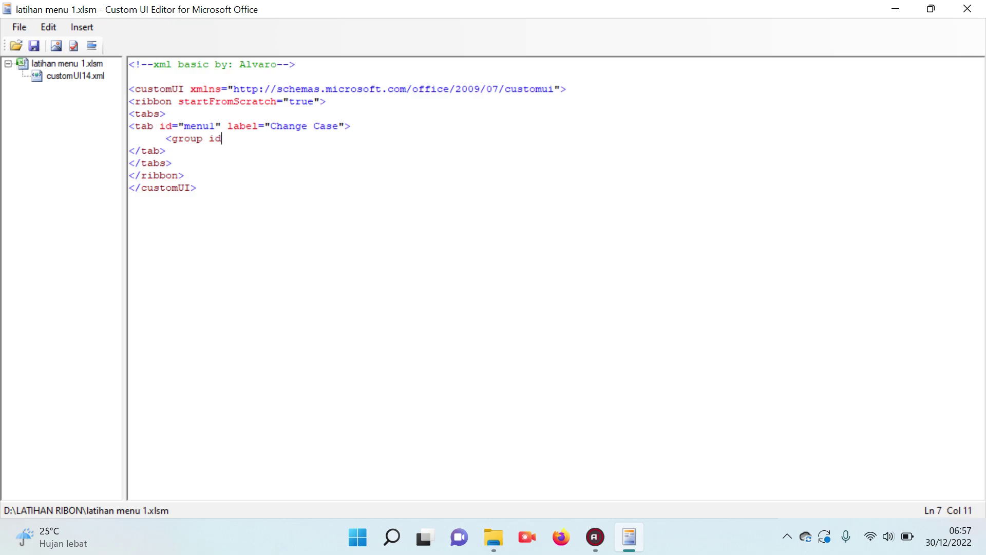
{"action": "type", "text": "=\""}
{"action": "type", "text": "TabGrpoup"}
{"action": "key", "text": "BackSpace"}
{"action": "key", "text": "BackSpace"}
{"action": "key", "text": "BackSpace"}
{"action": "key", "text": "BackSpace"}
{"action": "type", "text": "ouop"}
{"action": "key", "text": "BackSpace"}
{"action": "key", "text": "BackSpace"}
{"action": "type", "text": "p1\" label="}
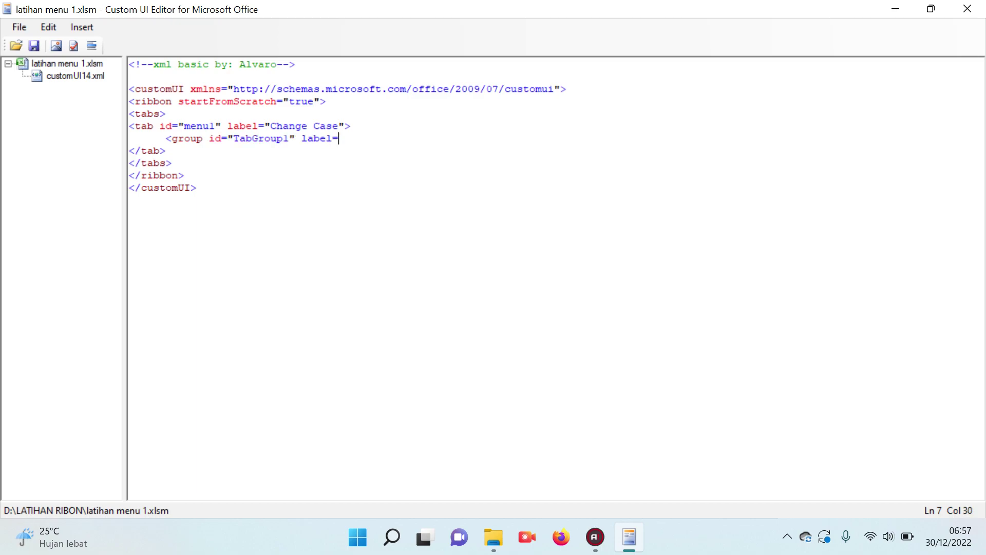
{"action": "type", "text": "\"Change"}
{"action": "left_click", "coordinate": [351, 126]}
{"action": "type", "text": "case"}
{"action": "key", "text": "BackSpace"}
{"action": "key", "text": "BackSpace"}
{"action": "key", "text": "BackSpace"}
{"action": "key", "text": "BackSpace"}
{"action": "left_click", "coordinate": [410, 142]}
{"action": "type", "text": "Cash"}
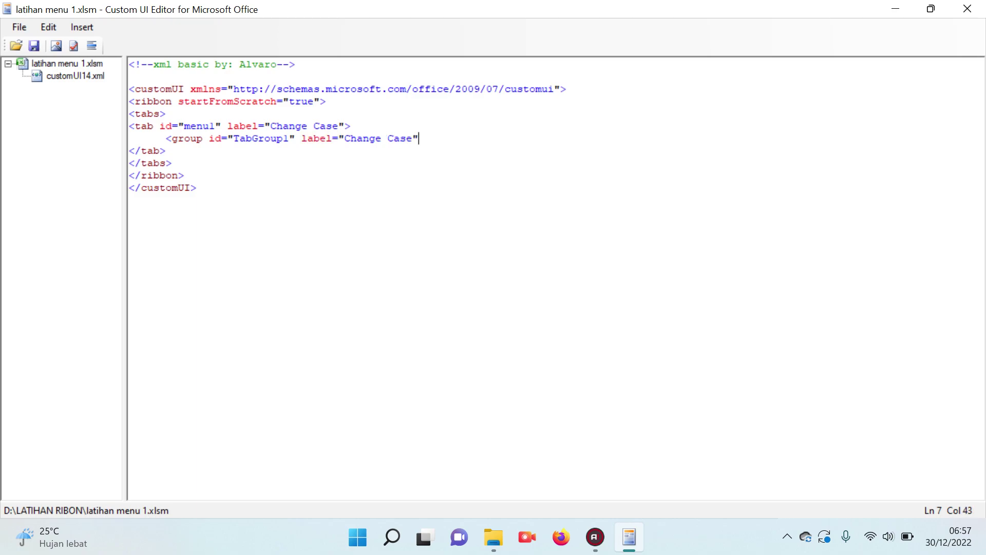
{"action": "type", "text": "/>"}
- Add a button with id U and label UPPER inside the group
{"action": "key", "text": "Return"}
{"action": "key", "text": "Tab"}
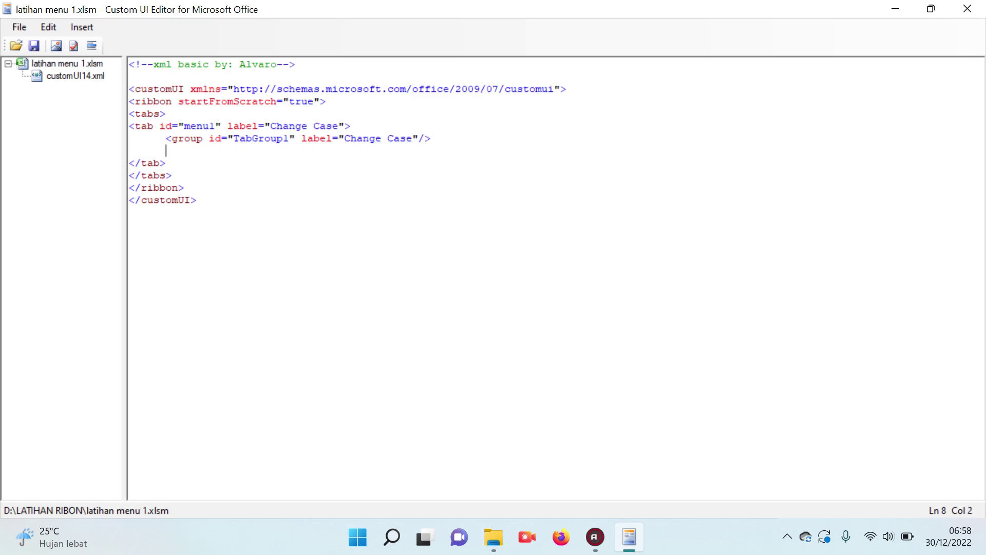
{"action": "type", "text": "bu"}
{"action": "key", "text": "BackSpace"}
{"action": "key", "text": "BackSpace"}
{"action": "type", "text": "button id=\""}
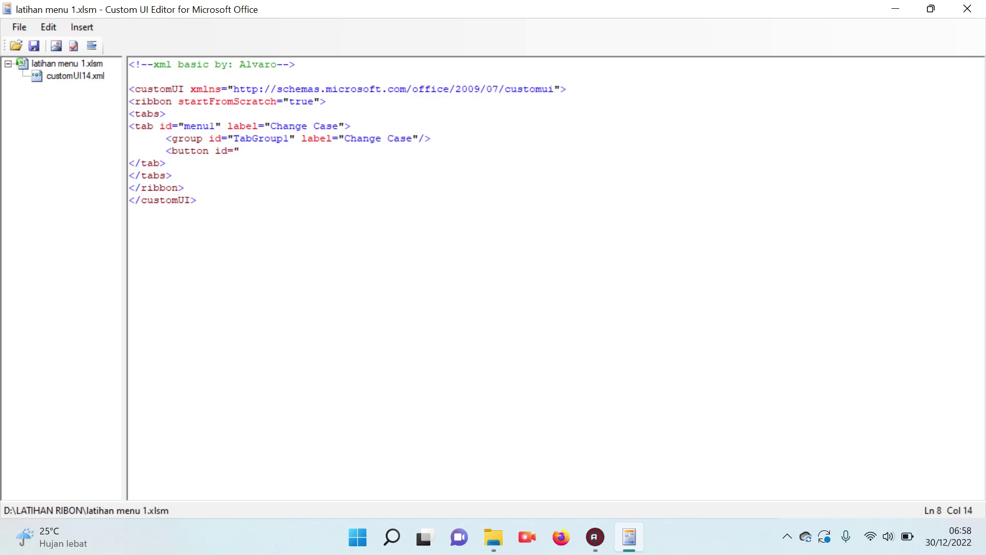
{"action": "type", "text": "U\""}
{"action": "type", "text": " label=UPPER\""}
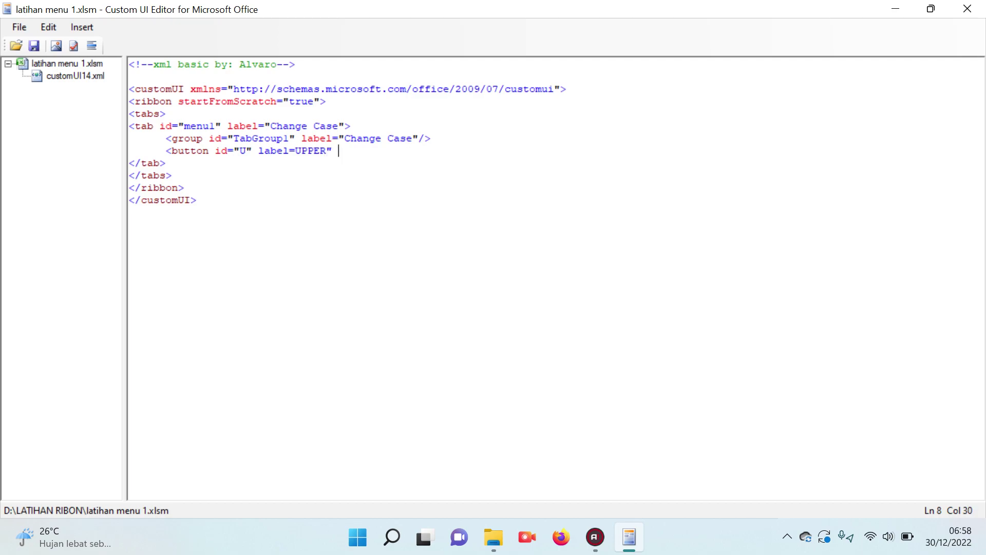
{"action": "key", "text": "BackSpace"}
{"action": "type", "text": "/>"}
- Close the group with </group>, make its opening tag non-self-closing, and validate
{"action": "key", "text": "Return"}
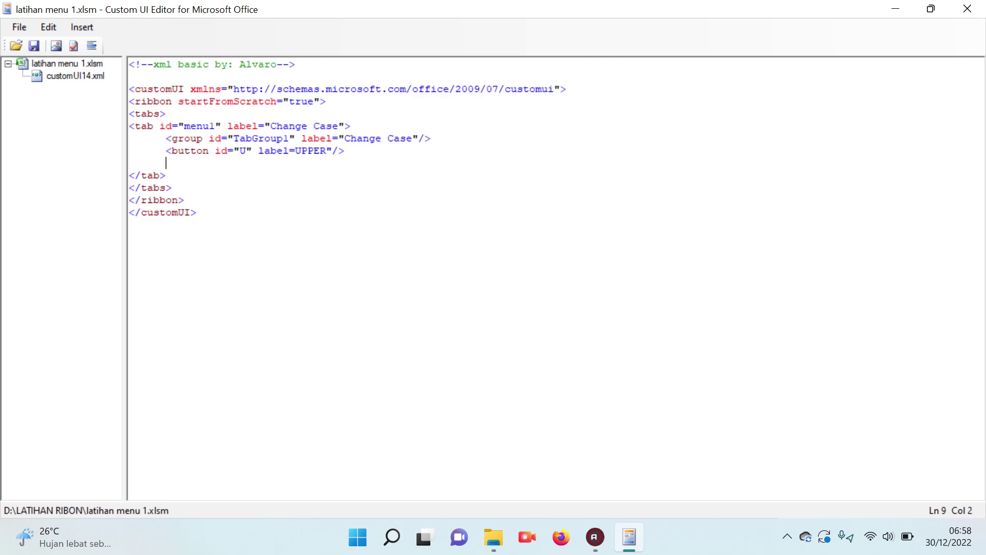
{"action": "type", "text": "<group"}
{"action": "key", "text": "BackSpace"}
{"action": "key", "text": "BackSpace"}
{"action": "key", "text": "BackSpace"}
{"action": "key", "text": "BackSpace"}
{"action": "key", "text": "BackSpace"}
{"action": "type", "text": "/grou"}
{"action": "key", "text": "BackSpace"}
{"action": "key", "text": "BackSpace"}
{"action": "key", "text": "BackSpace"}
{"action": "type", "text": "roup"}
{"action": "type", "text": ">"}
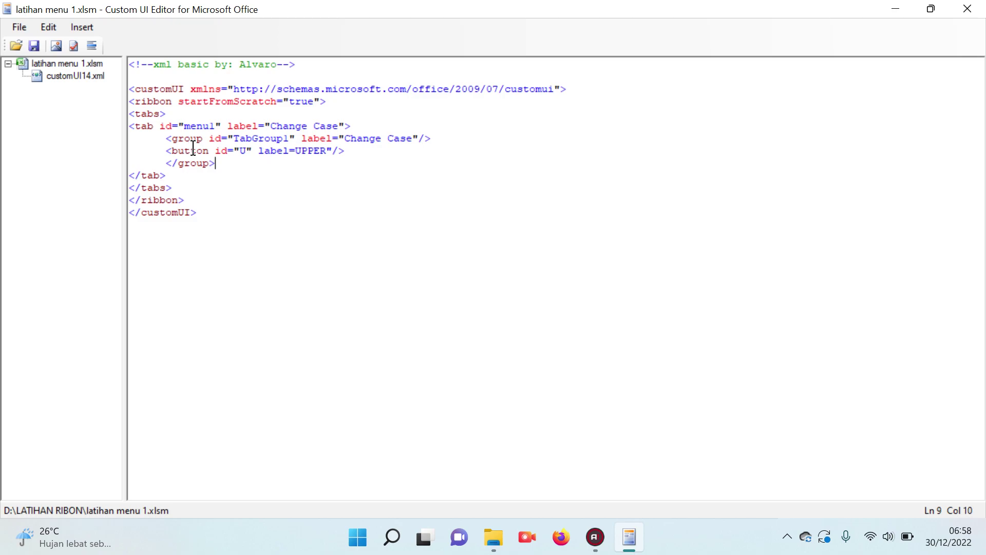
{"action": "left_click", "coordinate": [424, 138]}
{"action": "key", "text": "BackSpace"}
{"action": "left_click", "coordinate": [200, 163]}
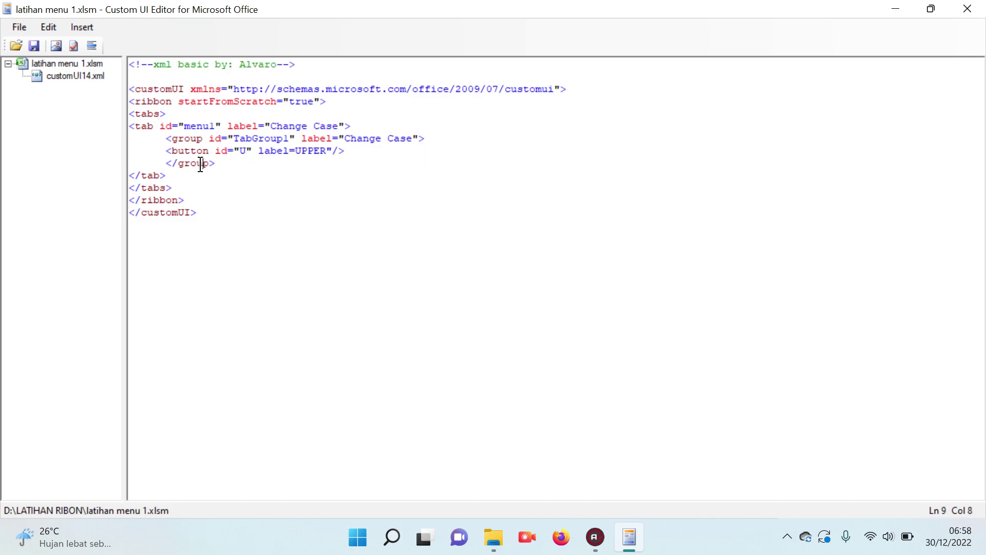
{"action": "left_click", "coordinate": [75, 44]}
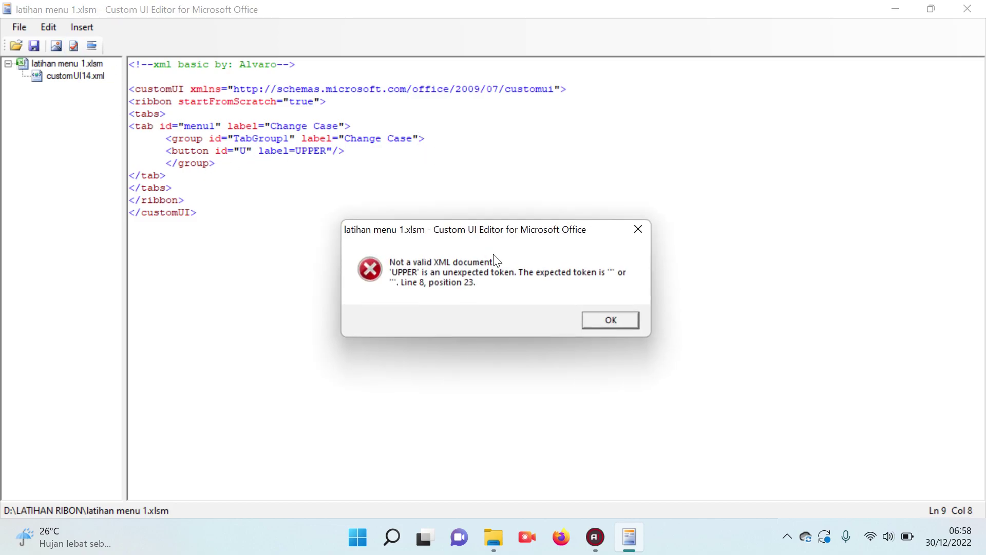
- Insert the missing quote so the button reads label="UPPER", then revalidate successfully
{"action": "left_click", "coordinate": [610, 320]}
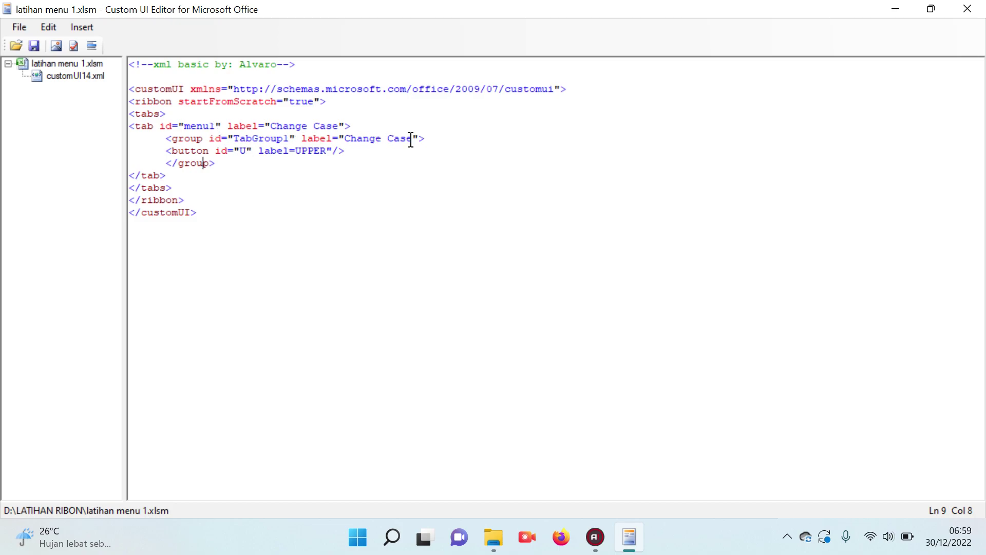
{"action": "left_click", "coordinate": [240, 165]}
{"action": "left_click", "coordinate": [79, 46]}
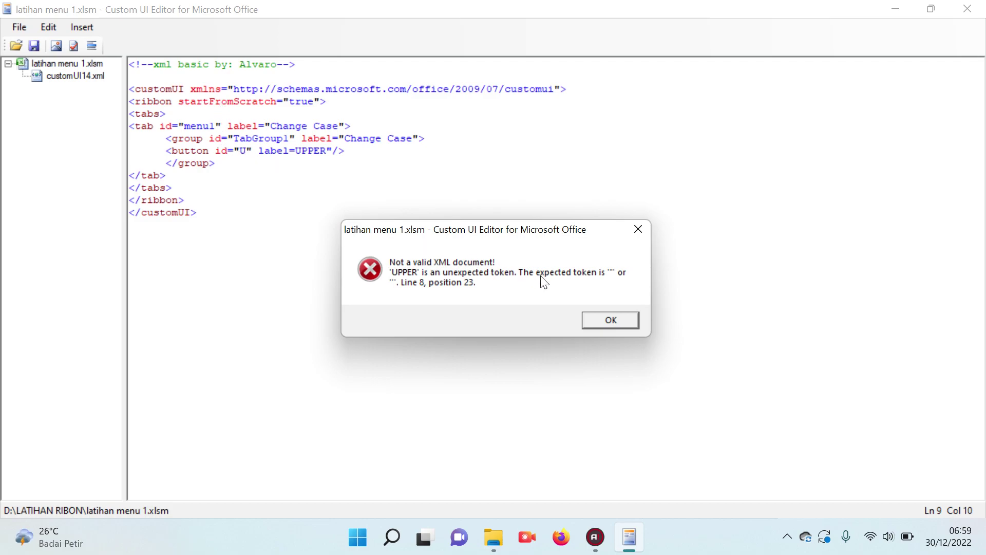
{"action": "left_click", "coordinate": [607, 321]}
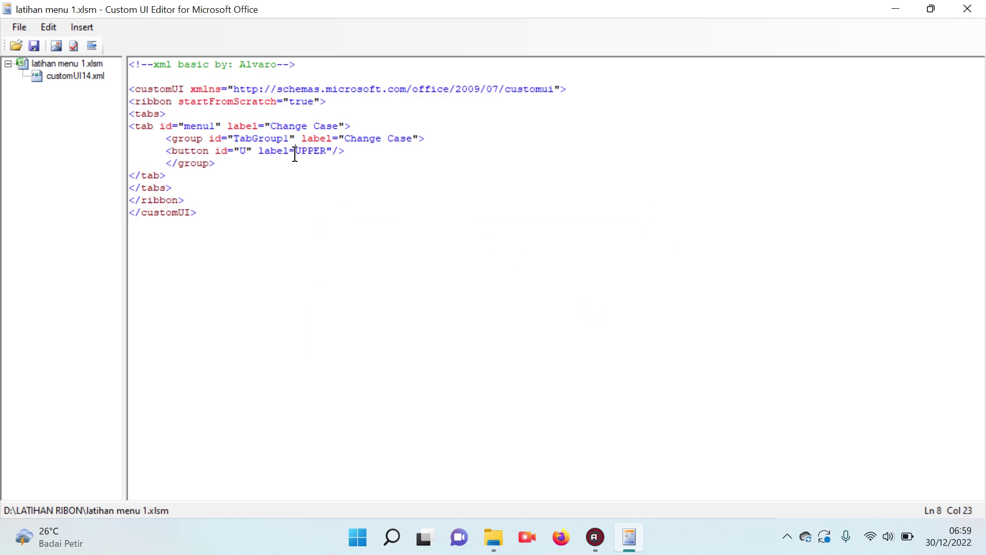
{"action": "type", "text": "\""}
{"action": "left_click", "coordinate": [74, 45]}
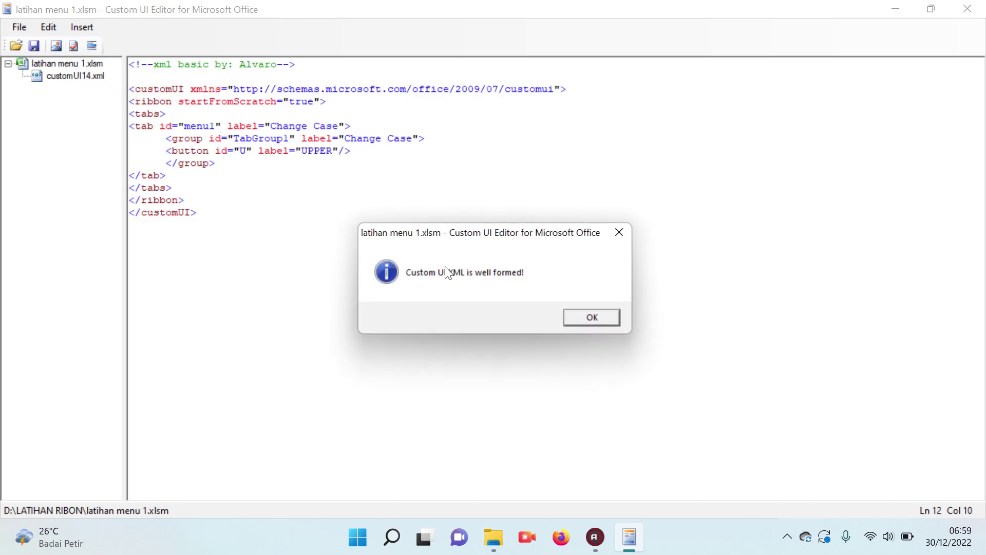
{"action": "left_click", "coordinate": [598, 317]}
{"action": "left_click", "coordinate": [476, 262]}
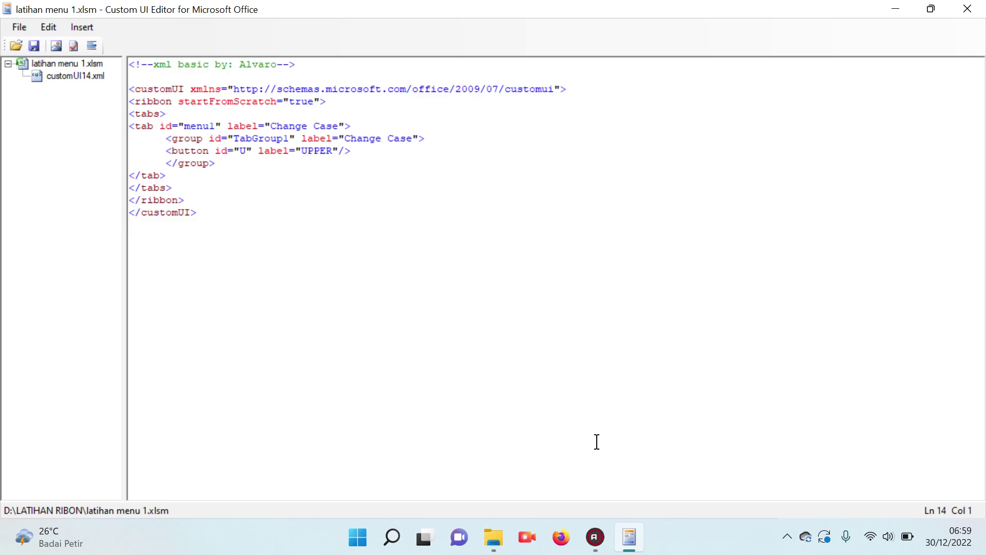
- Open latihan menu 1.xlsm in Excel from the LATIHAN RIBON folder
{"action": "left_click", "coordinate": [494, 537]}
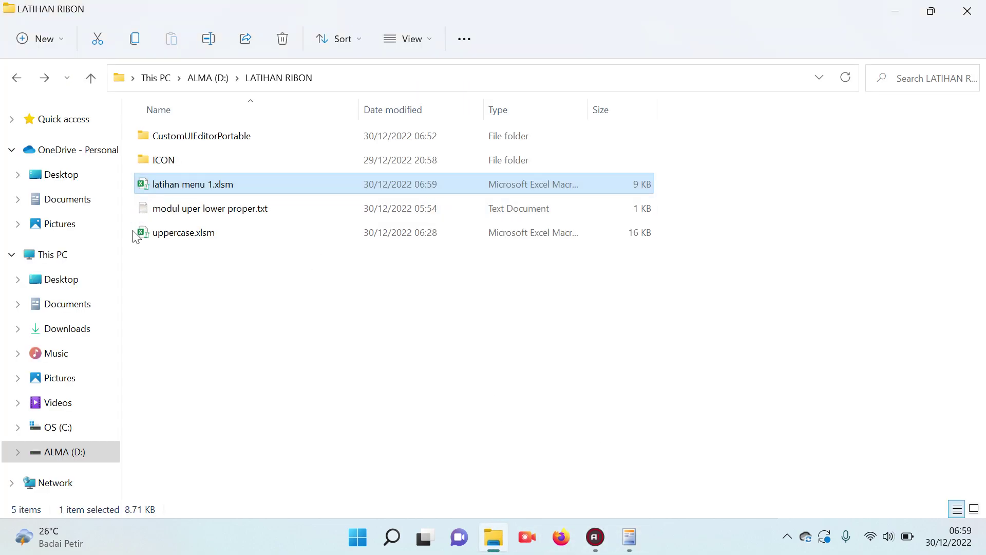
{"action": "mouse_move", "coordinate": [162, 237]}
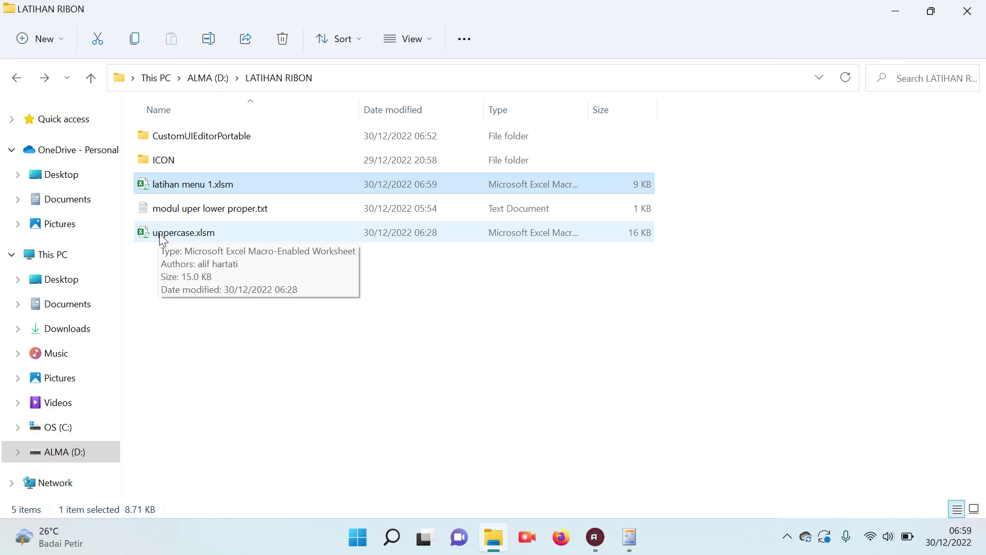
{"action": "double_click", "coordinate": [180, 187]}
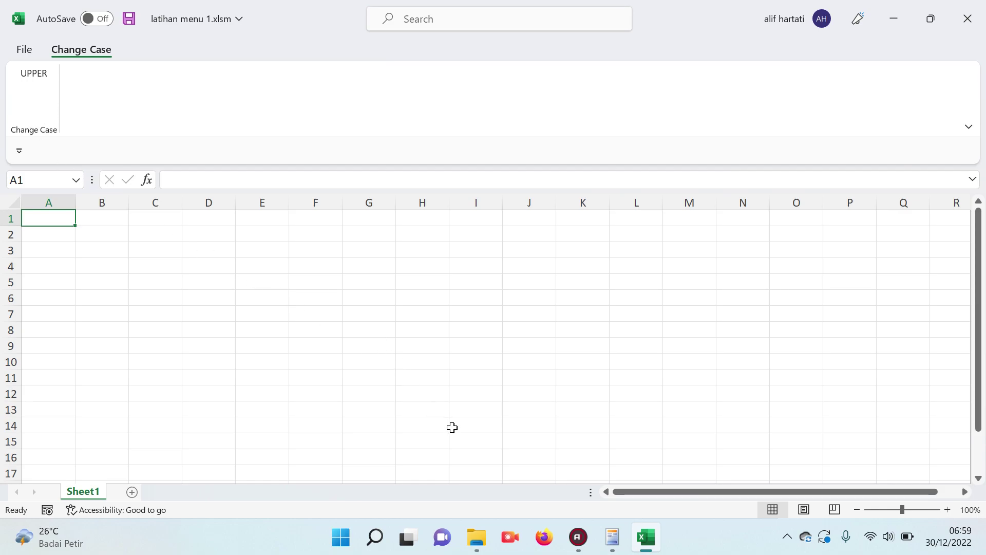
- Close Excel after seeing the UPPER button on the Change Case tab
{"action": "left_click", "coordinate": [967, 18]}
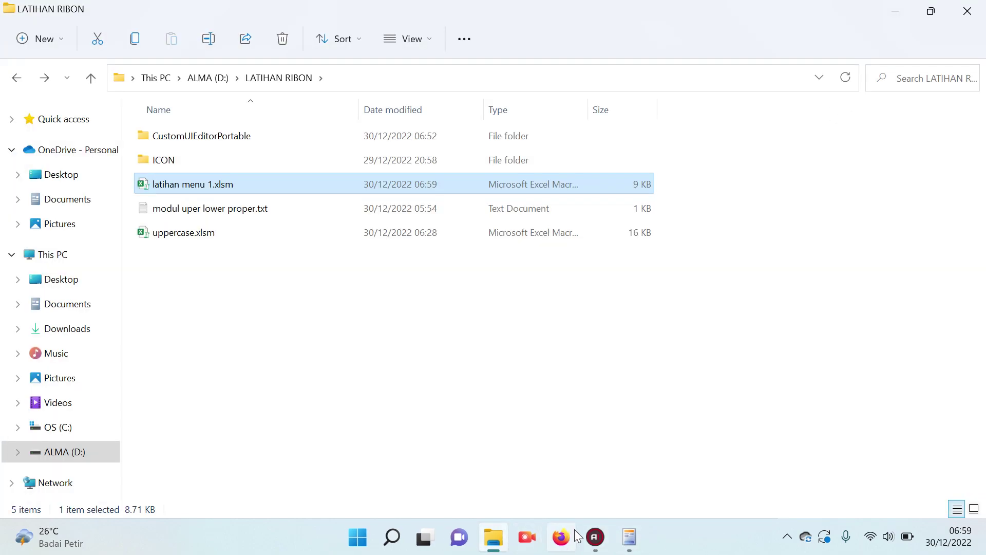
- Insert upper.ico from the ICON folder under customUI14.xml in latihan menu 1.xlsm
{"action": "left_click", "coordinate": [631, 538]}
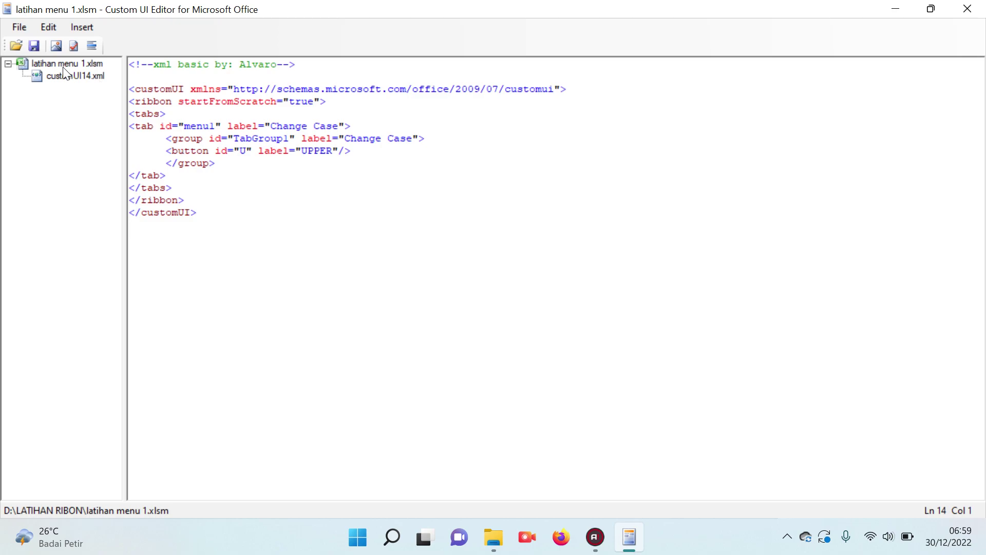
{"action": "left_click", "coordinate": [71, 77]}
{"action": "left_click", "coordinate": [79, 82]}
{"action": "left_click", "coordinate": [75, 28]}
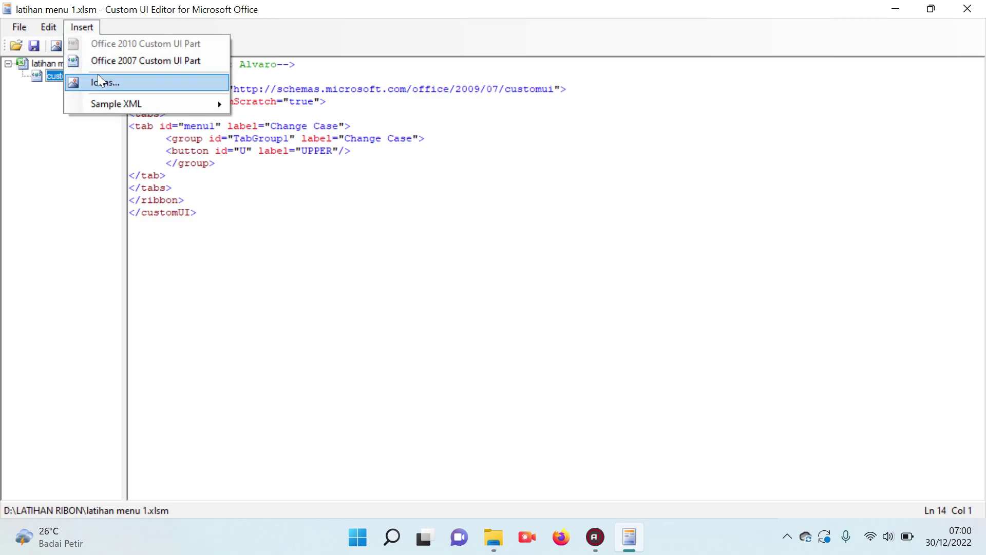
{"action": "left_click", "coordinate": [95, 123]}
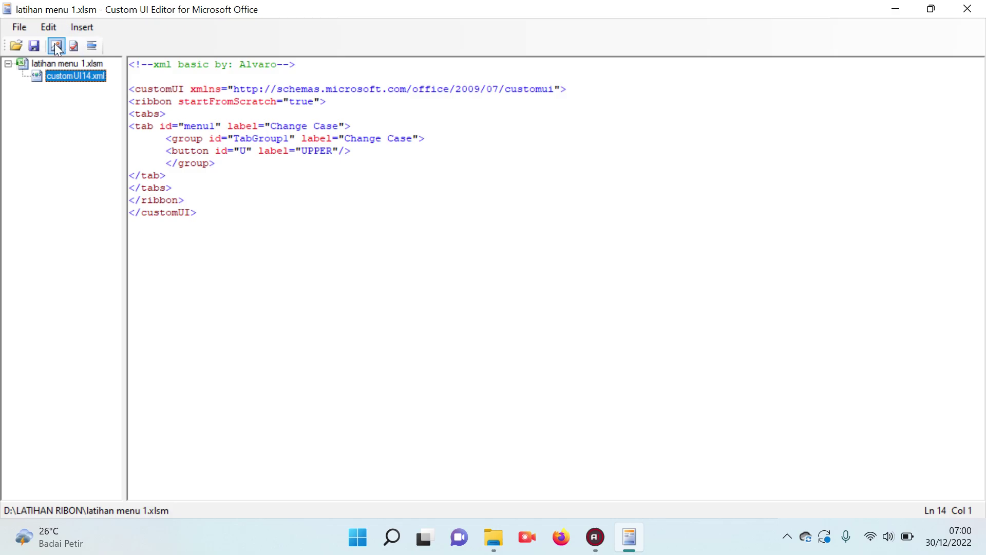
{"action": "left_click", "coordinate": [57, 46]}
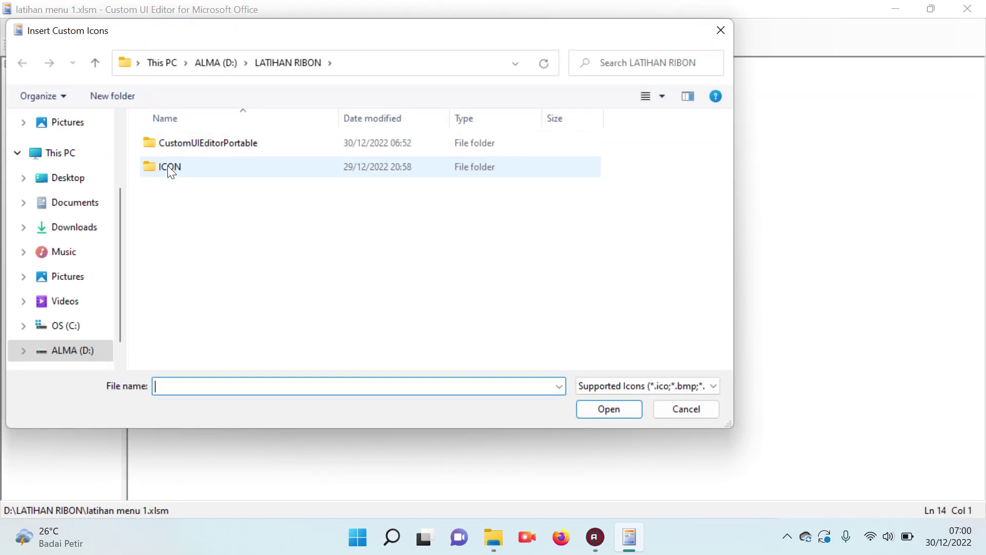
{"action": "double_click", "coordinate": [167, 165]}
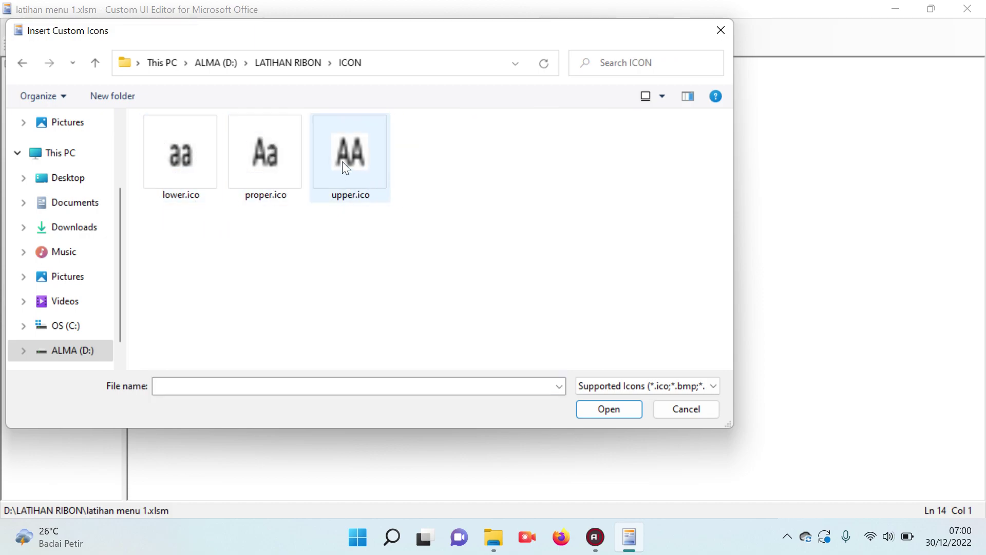
{"action": "left_click", "coordinate": [355, 177]}
{"action": "left_click", "coordinate": [607, 407]}
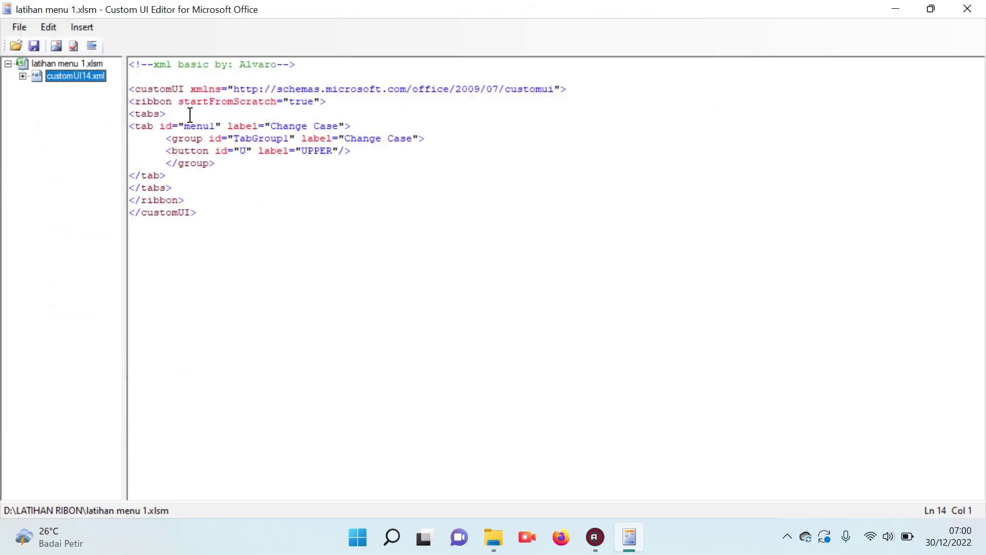
{"action": "double_click", "coordinate": [83, 76]}
{"action": "left_click", "coordinate": [77, 91]}
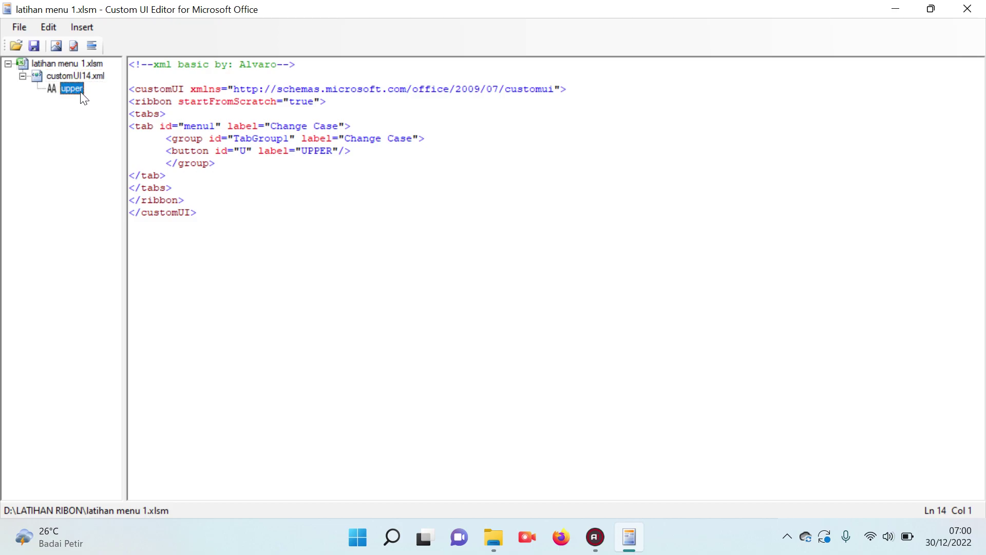
- Add image="upper" size="large" to the UPPER button tag
{"action": "left_click", "coordinate": [336, 150]}
{"action": "type", "text": "image3"}
{"action": "key", "text": "BackSpace"}
{"action": "type", "text": "\""}
{"action": "type", "text": "upper\" "}
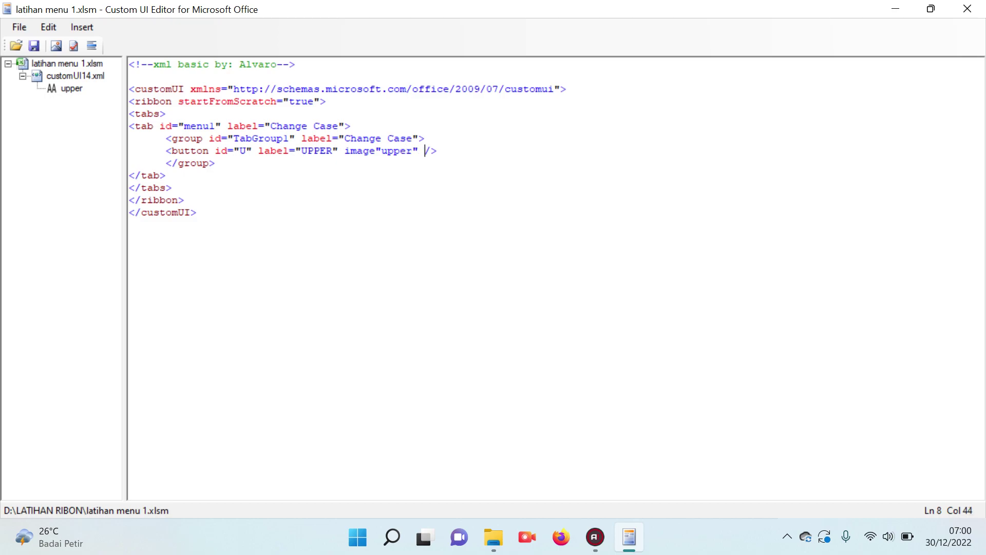
{"action": "type", "text": "size="}
{"action": "type", "text": "\"large\""}
- Fix the missing '=' so the XML validates as well formed, then save
{"action": "left_click", "coordinate": [75, 47]}
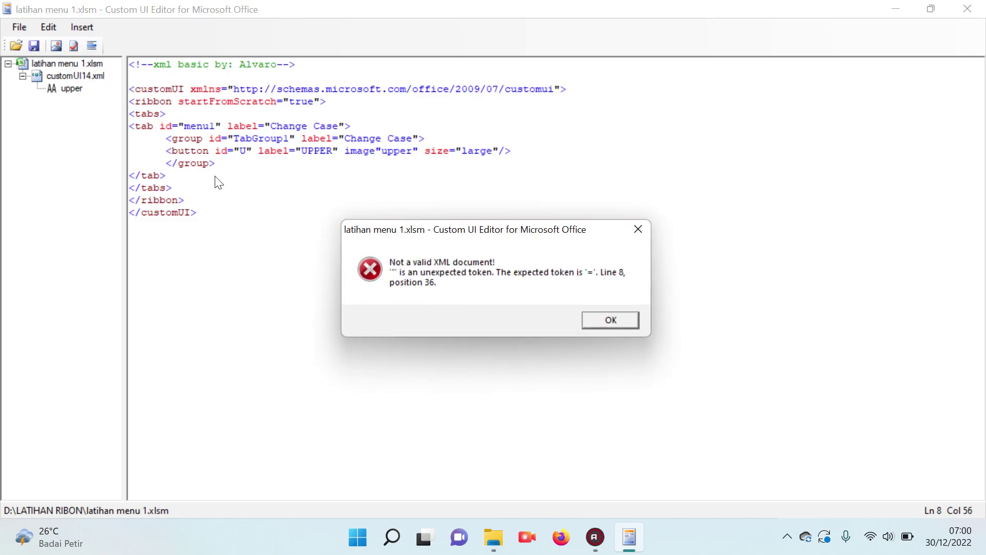
{"action": "left_click", "coordinate": [610, 319]}
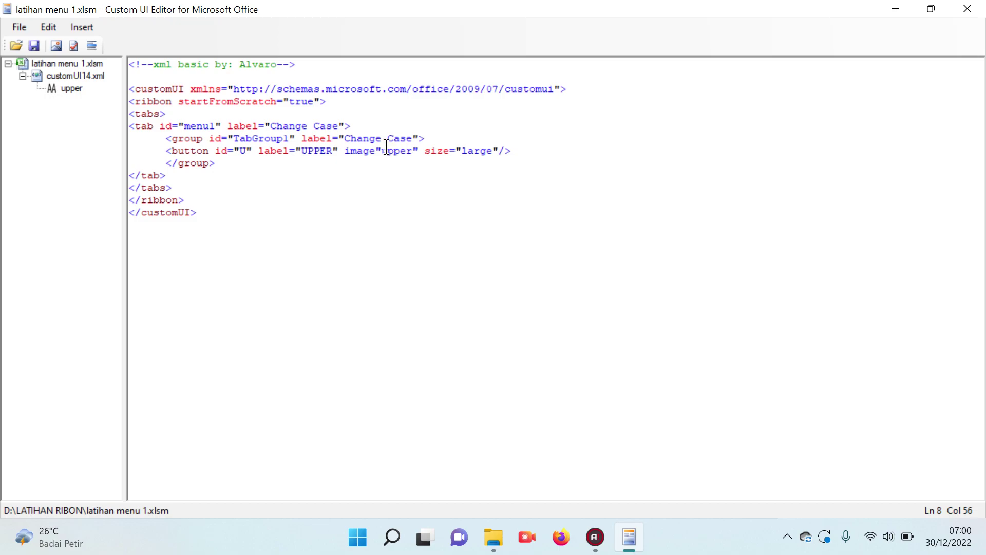
{"action": "type", "text": "="}
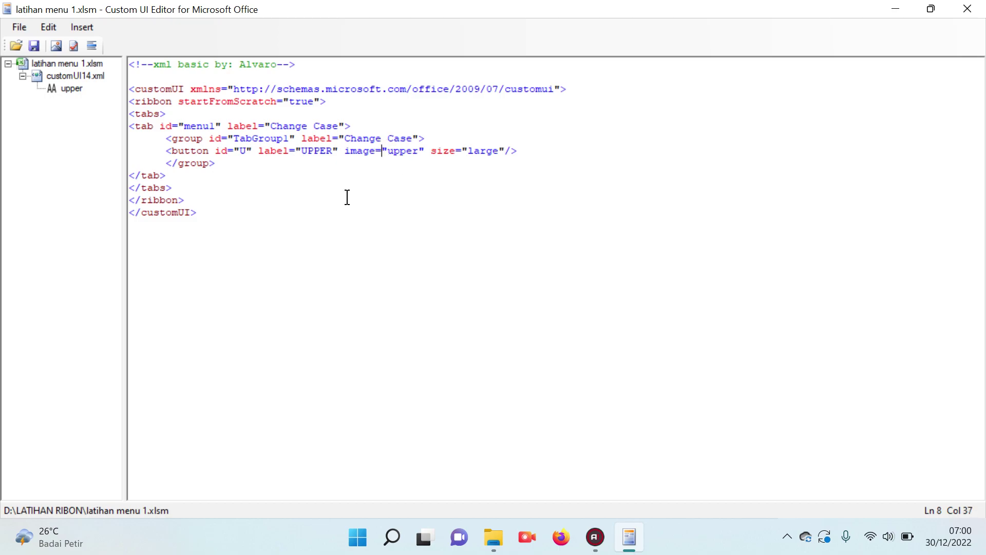
{"action": "left_click", "coordinate": [285, 201]}
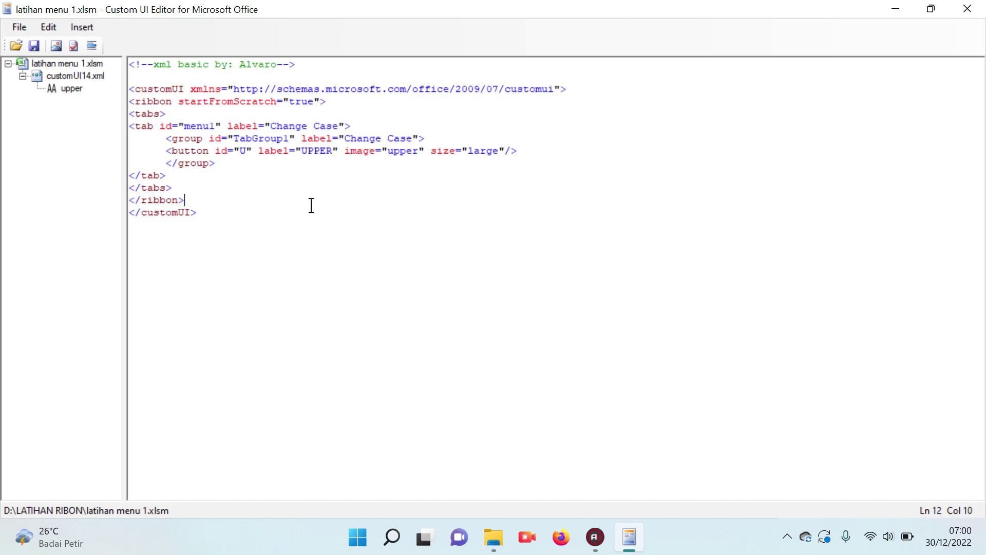
{"action": "left_click", "coordinate": [75, 47]}
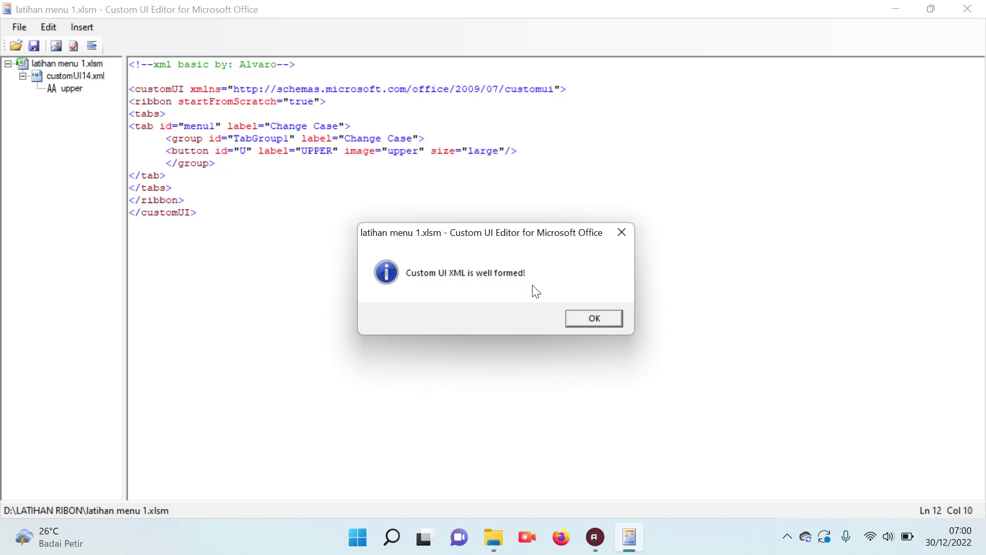
{"action": "left_click", "coordinate": [575, 317]}
{"action": "left_click", "coordinate": [34, 44]}
- Open latihan menu 1.xlsm and try the large UPPER button on the Change Case tab
{"action": "left_click", "coordinate": [495, 534]}
{"action": "double_click", "coordinate": [216, 185]}
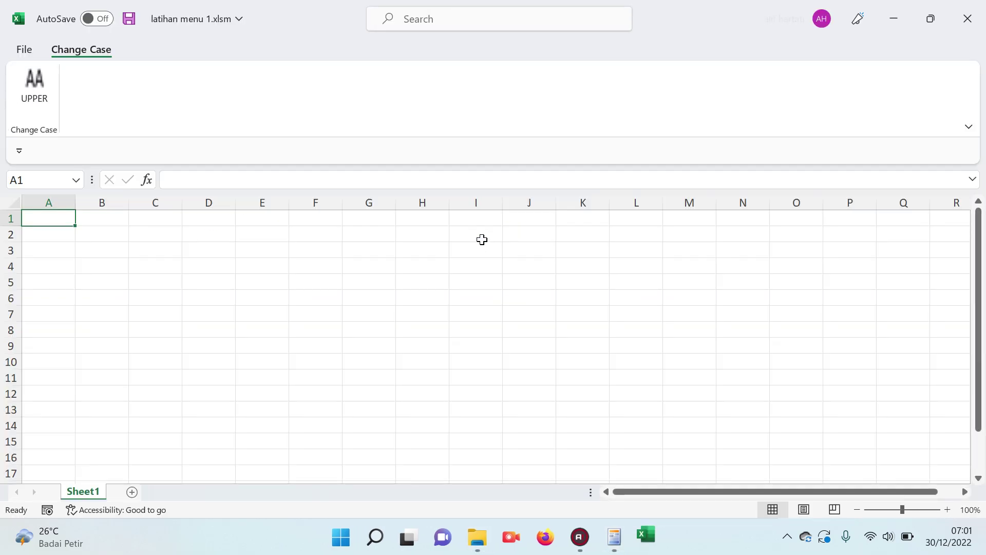
{"action": "left_click", "coordinate": [33, 85]}
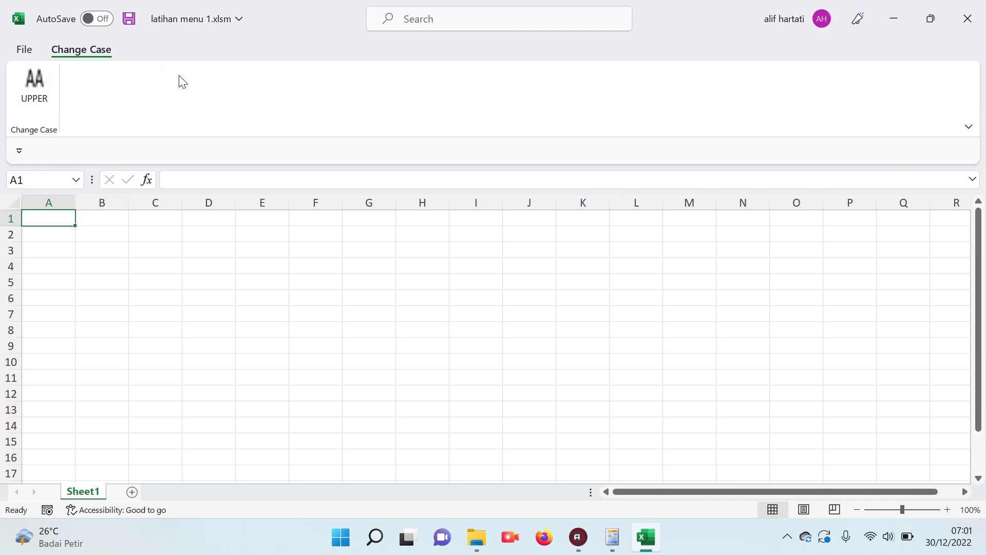
{"action": "left_click", "coordinate": [47, 230]}
{"action": "left_click", "coordinate": [51, 217]}
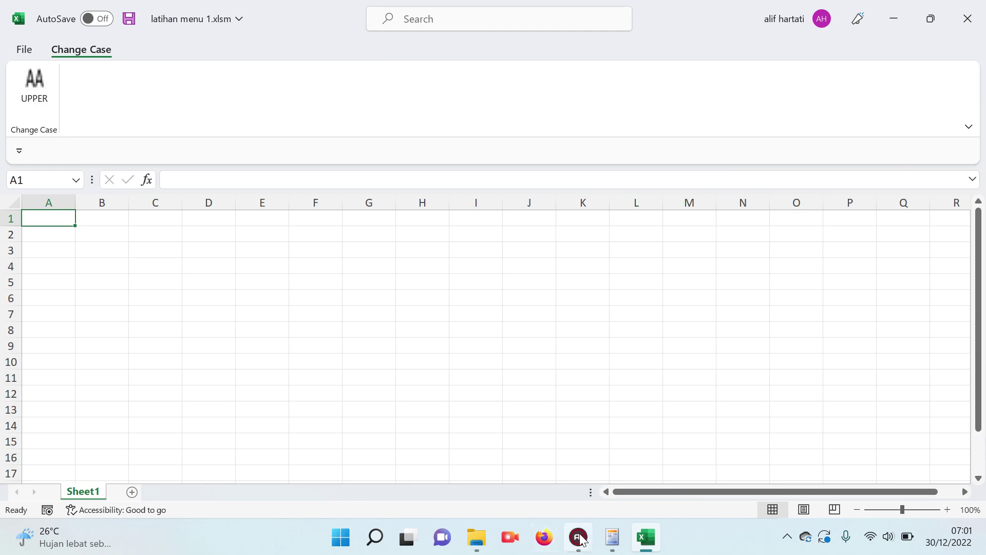
- Close Excel, leaving Custom UI Editor showing
{"action": "left_click", "coordinate": [613, 537]}
{"action": "left_click", "coordinate": [653, 535]}
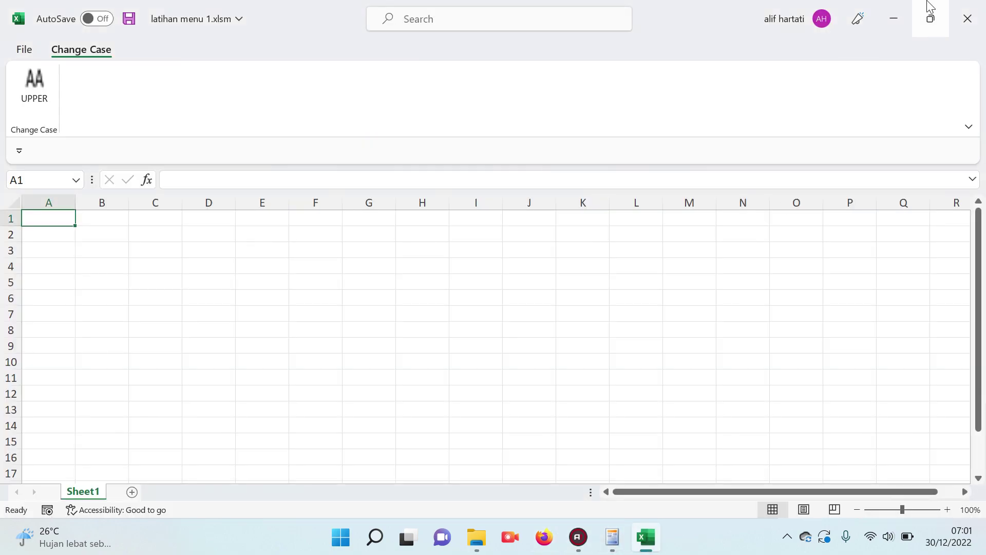
{"action": "left_click", "coordinate": [968, 18]}
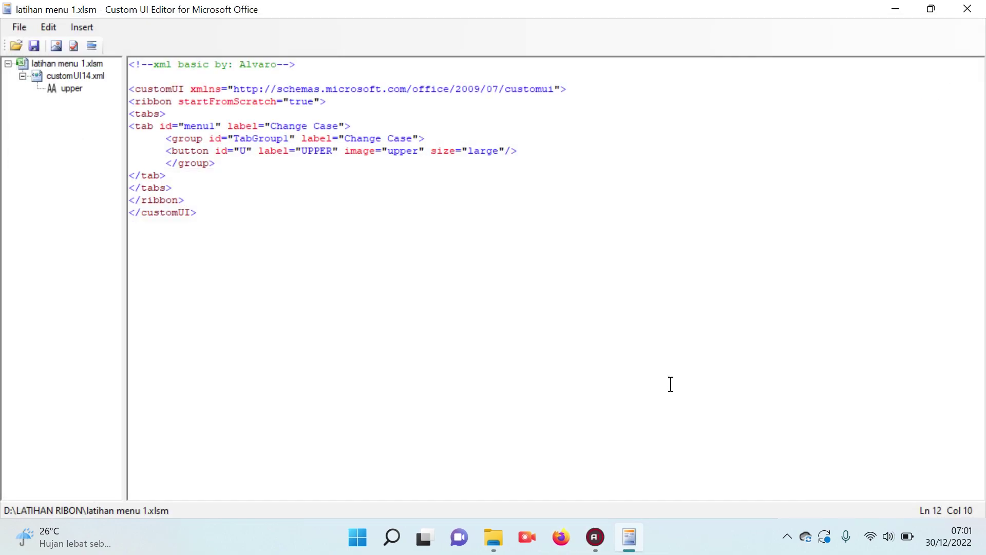
- Generate callbacks, return to customUI14.xml, and bring up the LATIHAN RIBON folder
{"action": "left_click", "coordinate": [288, 191]}
{"action": "left_click", "coordinate": [285, 213]}
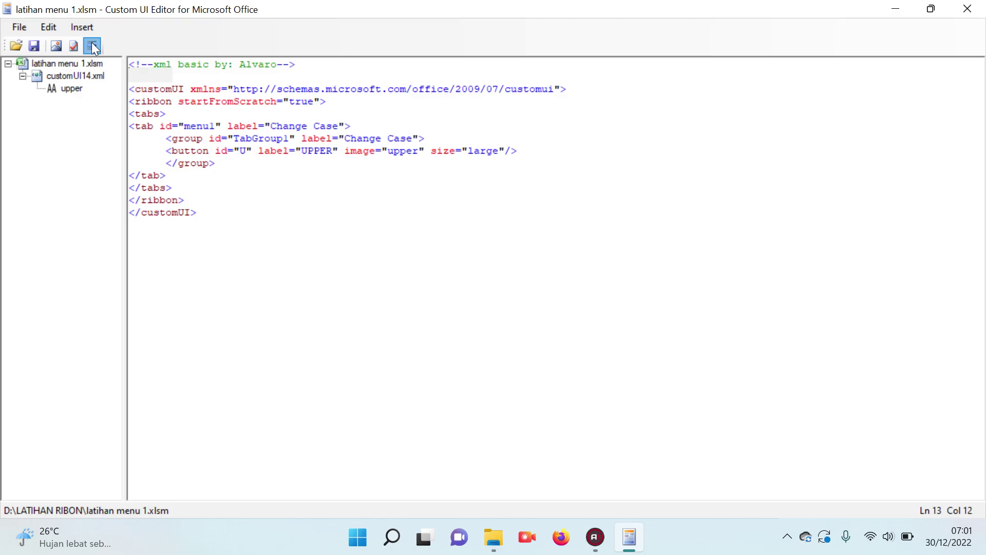
{"action": "left_click", "coordinate": [92, 46]}
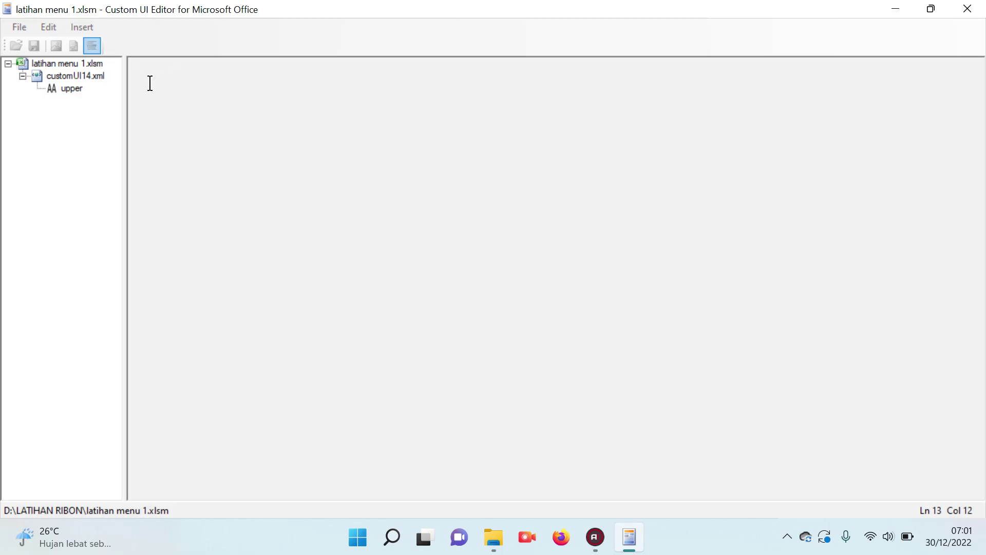
{"action": "left_click", "coordinate": [80, 90]}
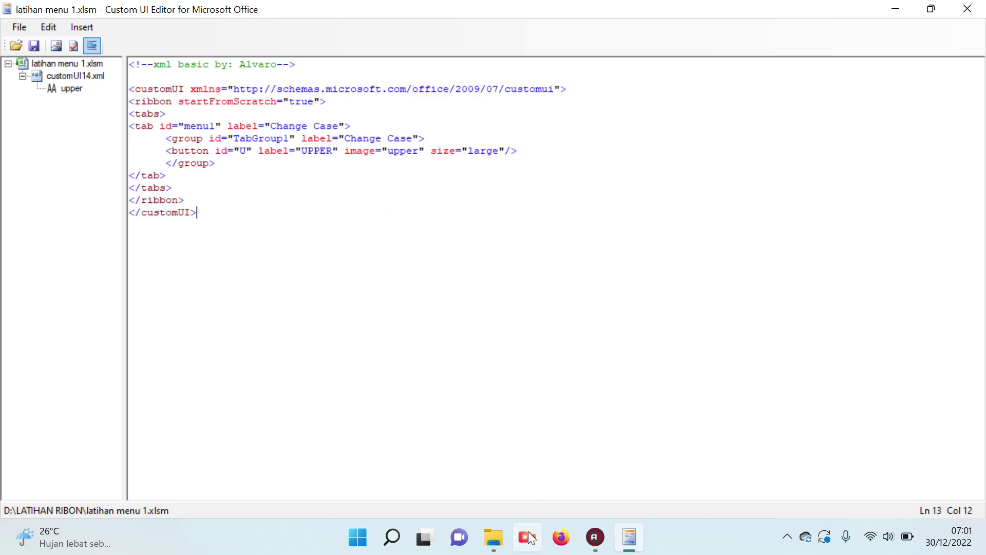
{"action": "left_click", "coordinate": [493, 537]}
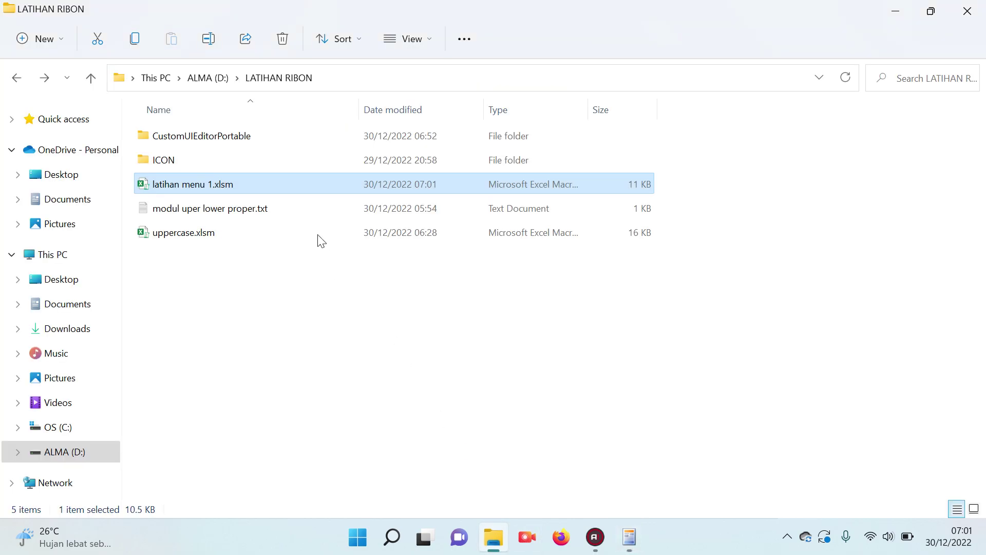
- Copy Change_Selected_Text_to_uper_Case from modul uper lower proper.txt in Notepad, then close Notepad
{"action": "double_click", "coordinate": [226, 212]}
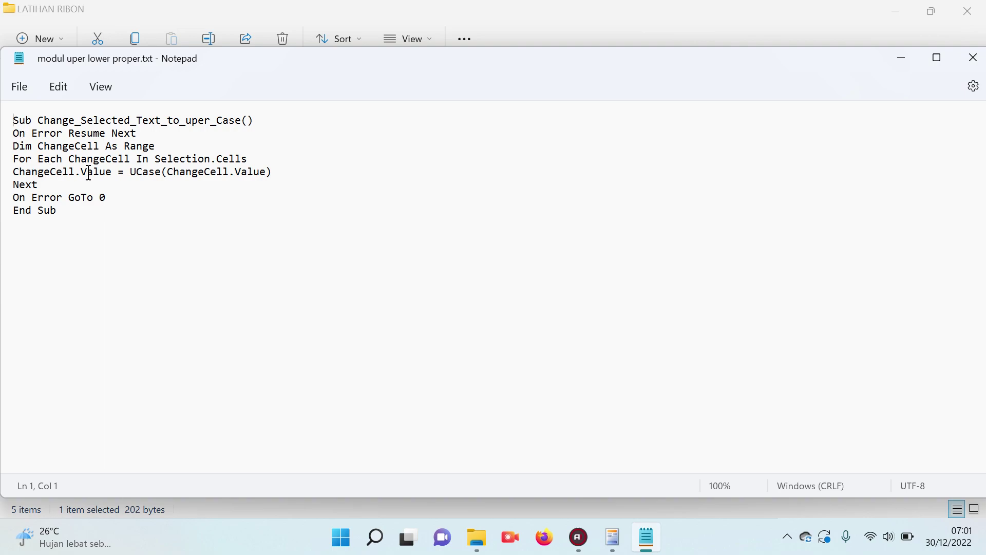
{"action": "mouse_move", "coordinate": [37, 120]}
{"action": "left_mouse_down"}
{"action": "mouse_move", "coordinate": [87, 133]}
{"action": "mouse_move", "coordinate": [240, 121]}
{"action": "left_mouse_up"}
{"action": "key", "text": "ctrl+c"}
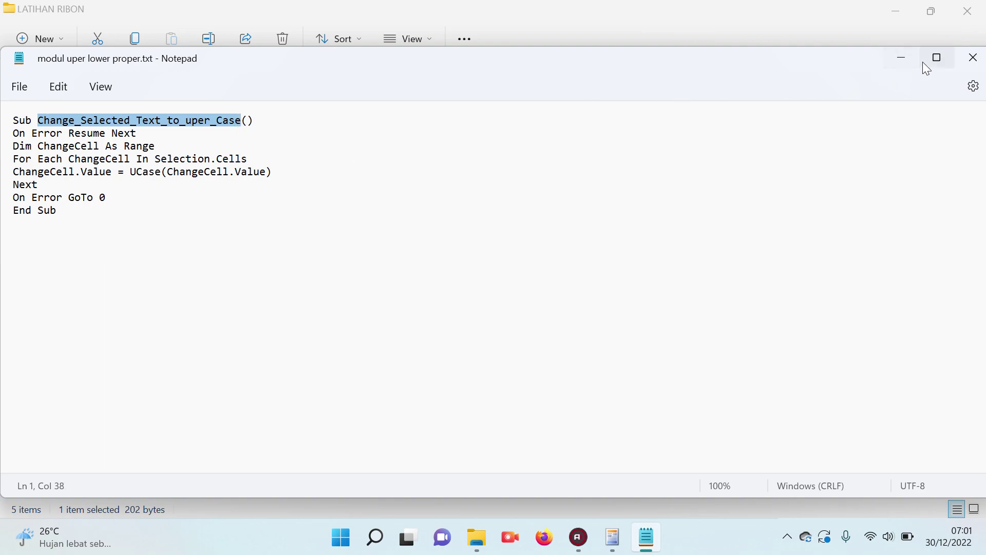
{"action": "left_click", "coordinate": [972, 57]}
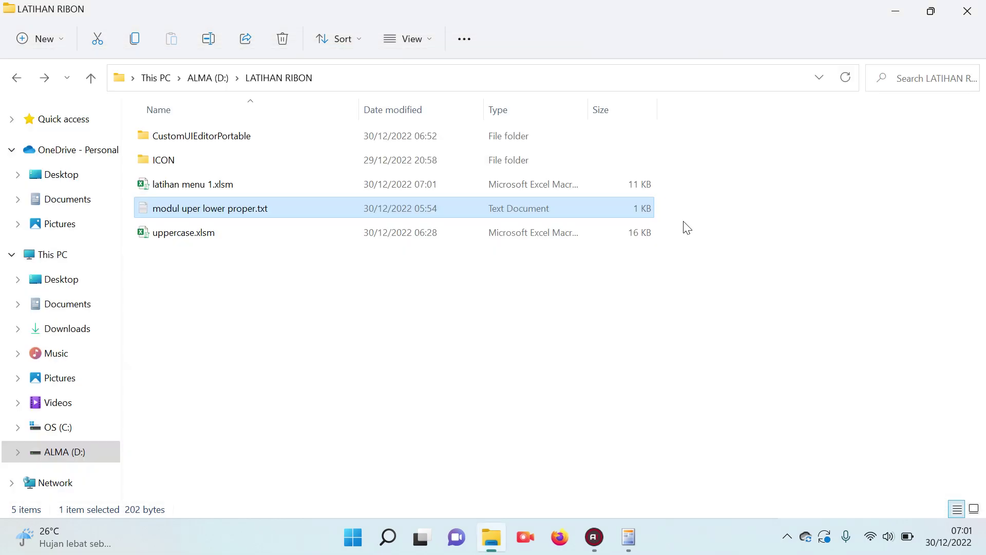
{"action": "left_click", "coordinate": [629, 536]}
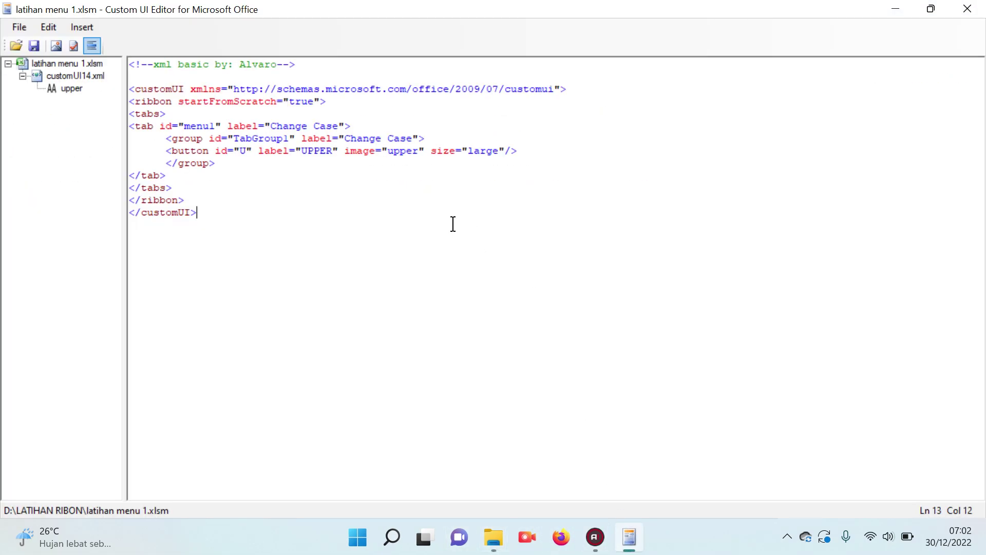
- Add onAction="Change_Selected_Text_to_uper_Case" to the UPPER button after size="large"
{"action": "left_click", "coordinate": [505, 150]}
{"action": "type", "text": "onAction="}
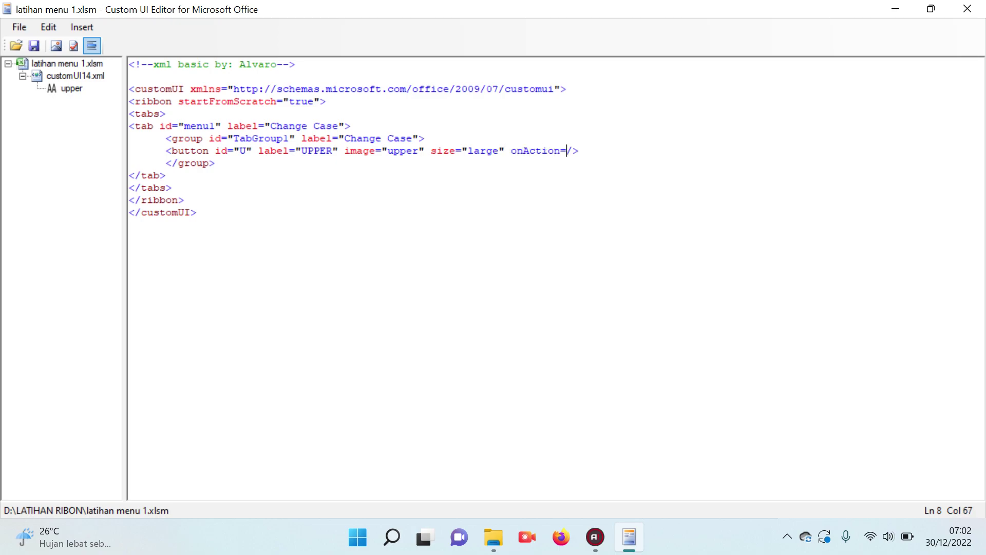
{"action": "type", "text": "\""}
{"action": "key", "text": "ctrl+v"}
{"action": "type", "text": "\""}
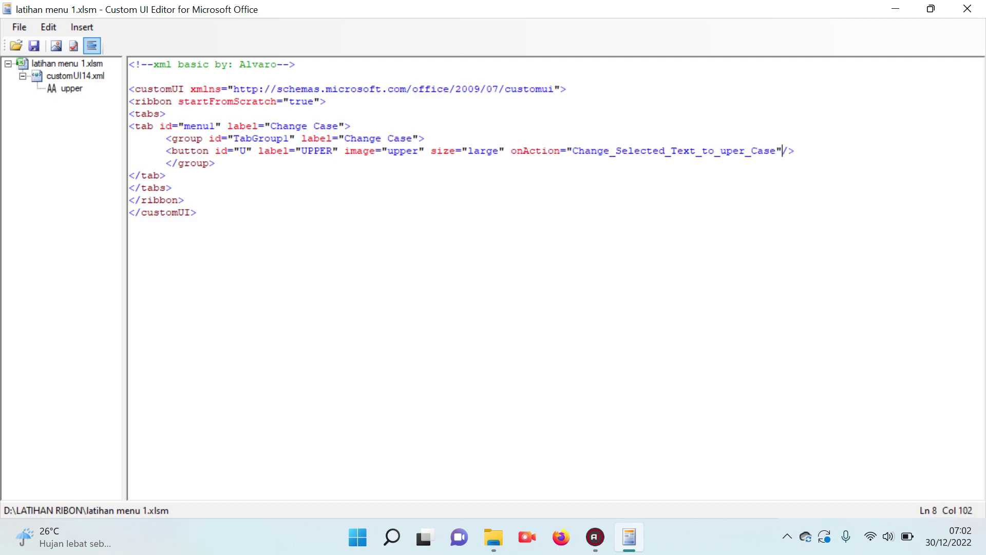
{"action": "left_click", "coordinate": [551, 184]}
- Validate the XML, then generate and select the button's callback stub
{"action": "left_click", "coordinate": [74, 46]}
{"action": "left_click", "coordinate": [593, 319]}
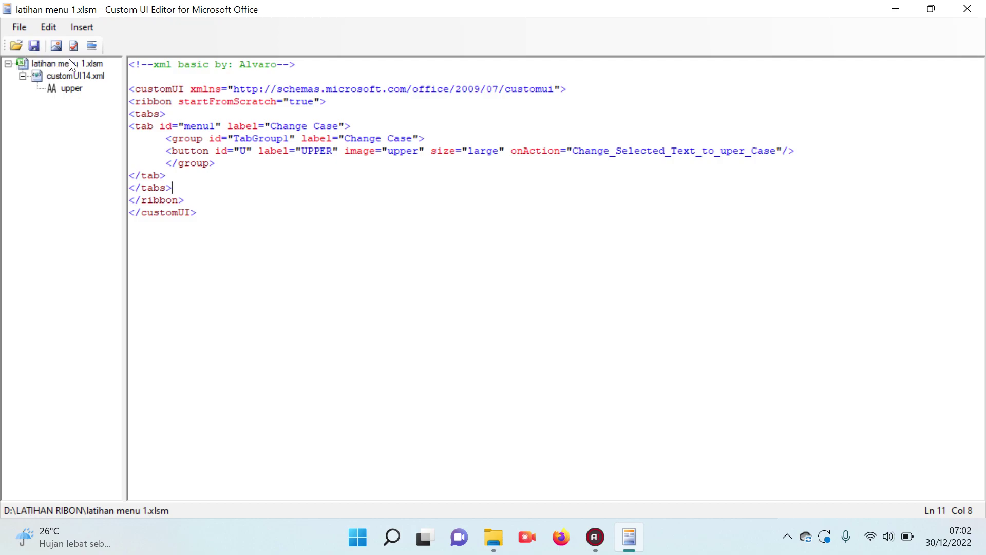
{"action": "left_click", "coordinate": [94, 46]}
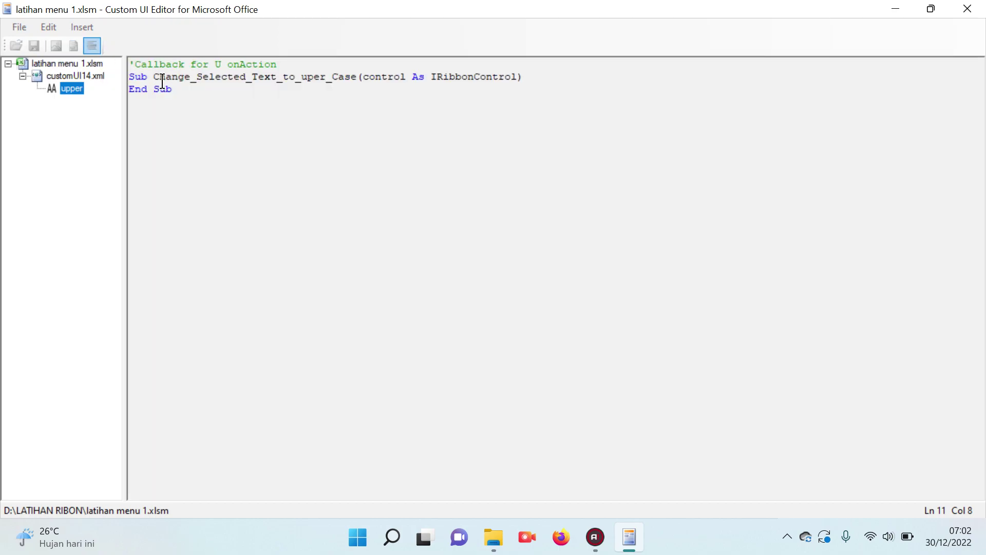
{"action": "left_click_drag", "start_coordinate": [181, 94], "coordinate": [129, 64]}
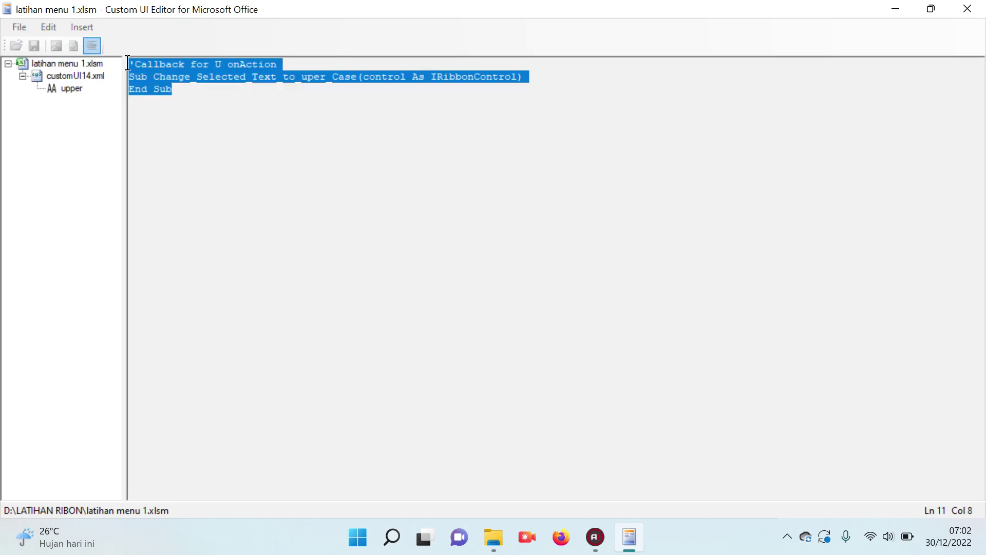
{"action": "left_click", "coordinate": [493, 537]}
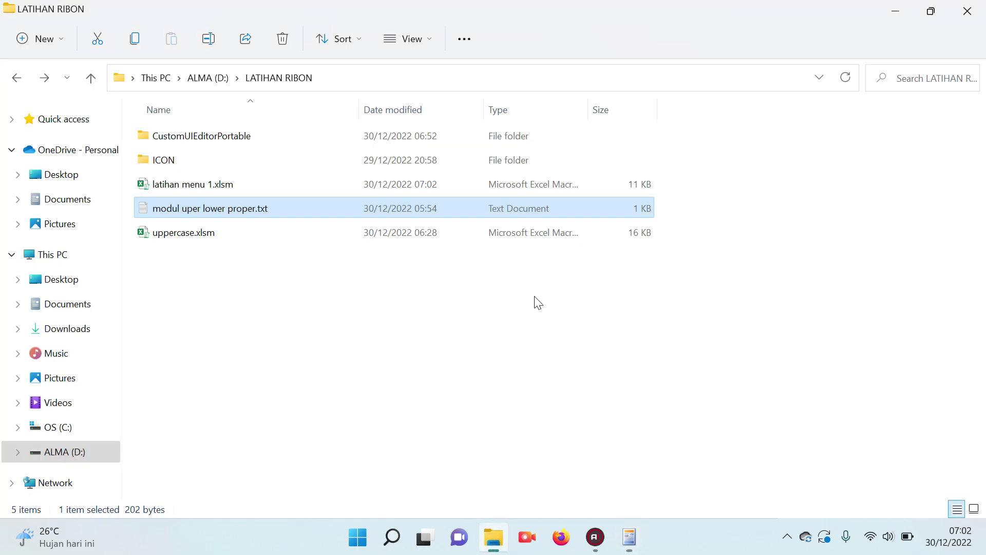
- Open latihan menu 1.xlsm, try UPPER, dismiss the cannot-run-macro error, and close Excel
{"action": "double_click", "coordinate": [198, 188]}
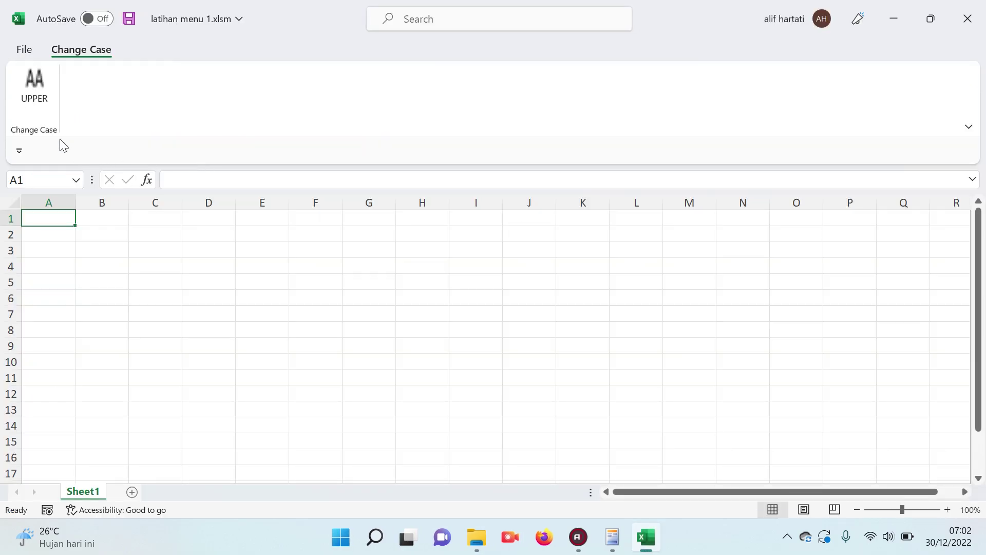
{"action": "left_click", "coordinate": [44, 89]}
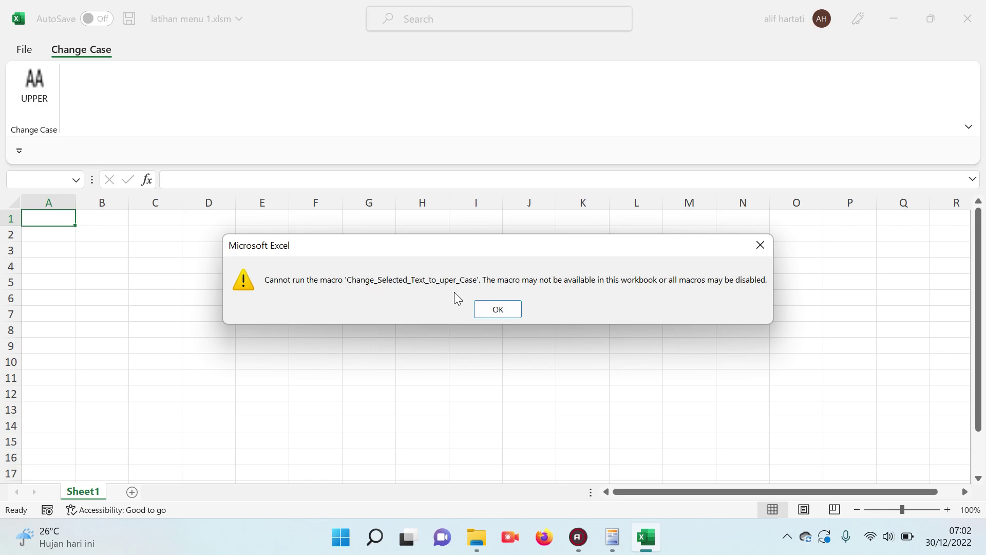
{"action": "left_click", "coordinate": [497, 309]}
{"action": "left_click", "coordinate": [968, 18]}
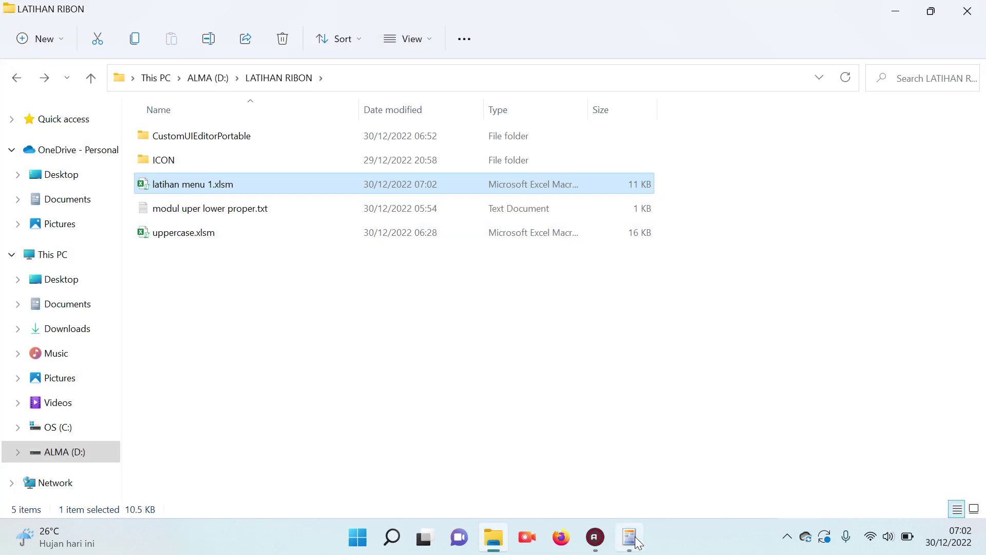
- Regenerate and select the three-line callback stub, then reopen latihan menu 1.xlsm
{"action": "left_click", "coordinate": [630, 538]}
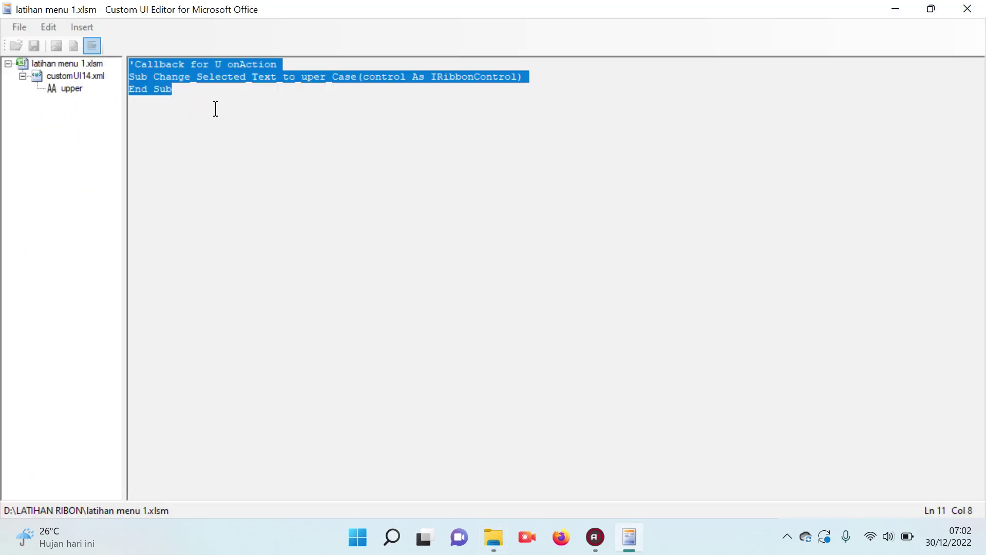
{"action": "left_click", "coordinate": [233, 96]}
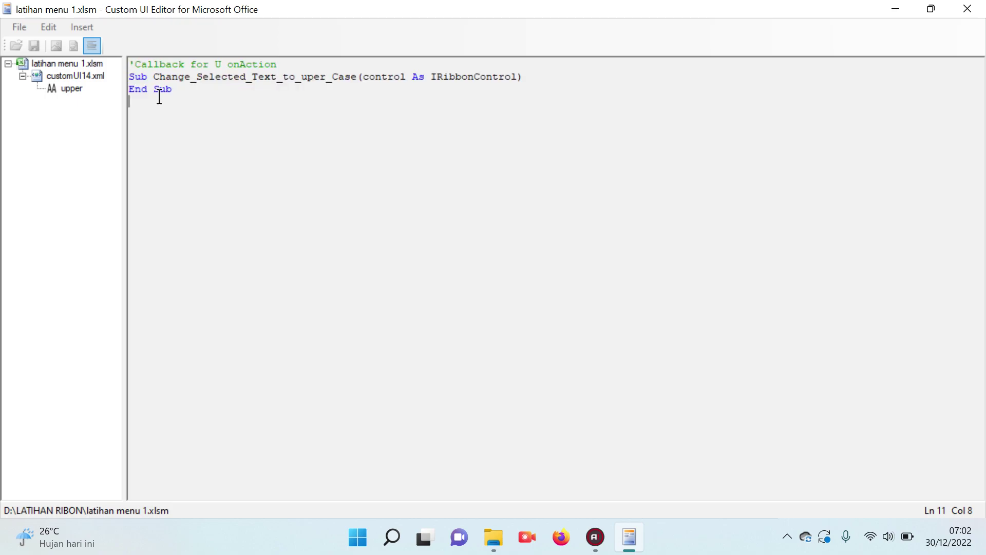
{"action": "left_click_drag", "start_coordinate": [172, 88], "coordinate": [107, 61]}
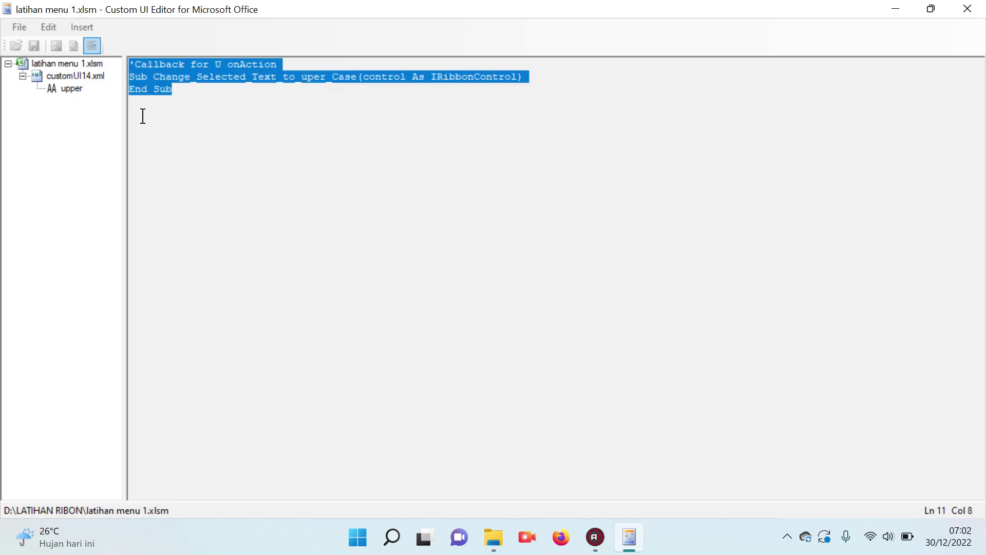
{"action": "left_click", "coordinate": [66, 75]}
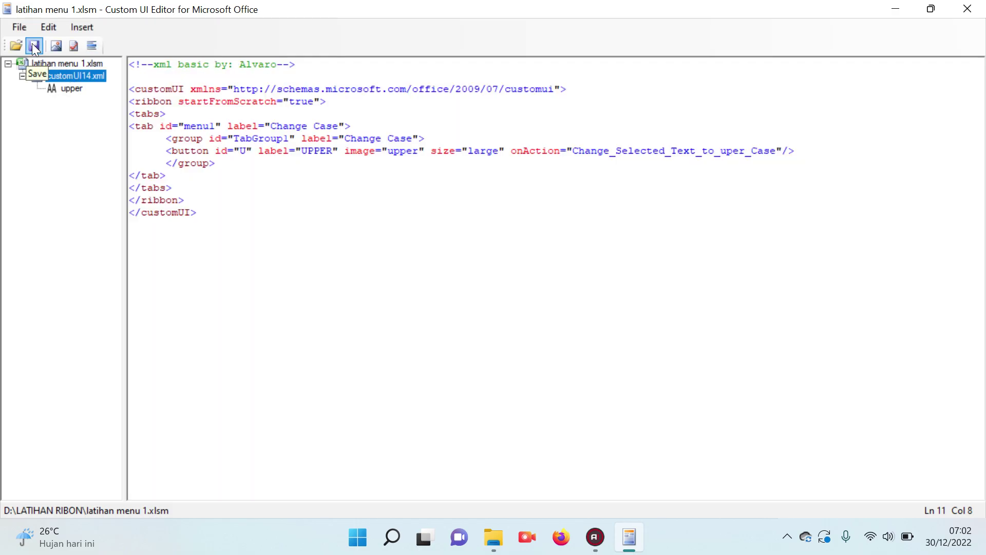
{"action": "left_click", "coordinate": [92, 45]}
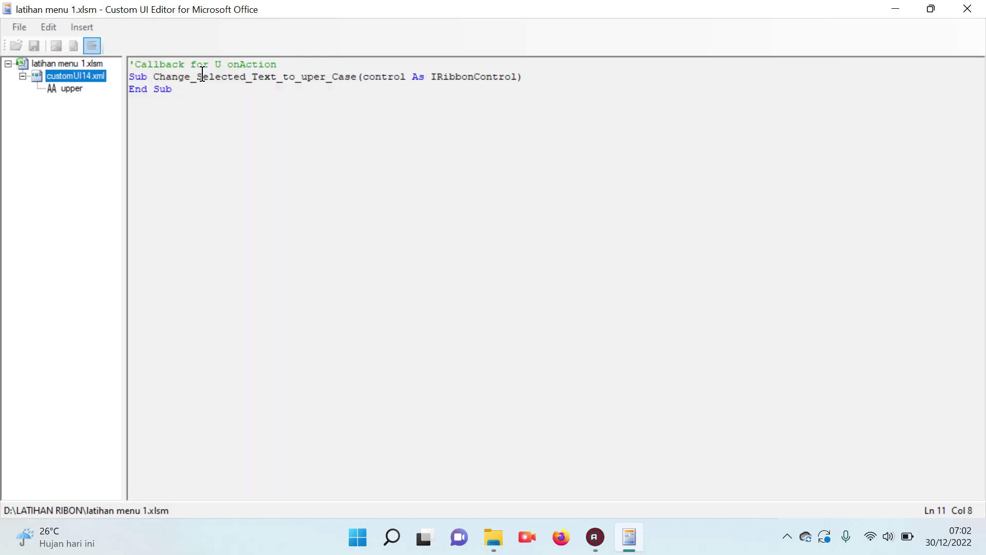
{"action": "left_click_drag", "start_coordinate": [172, 89], "coordinate": [127, 62]}
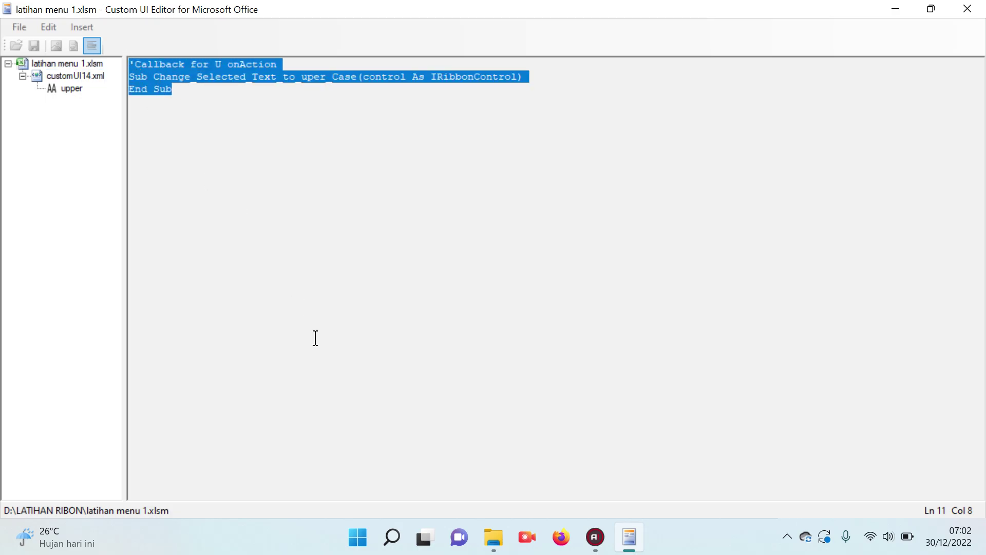
{"action": "left_click", "coordinate": [493, 538]}
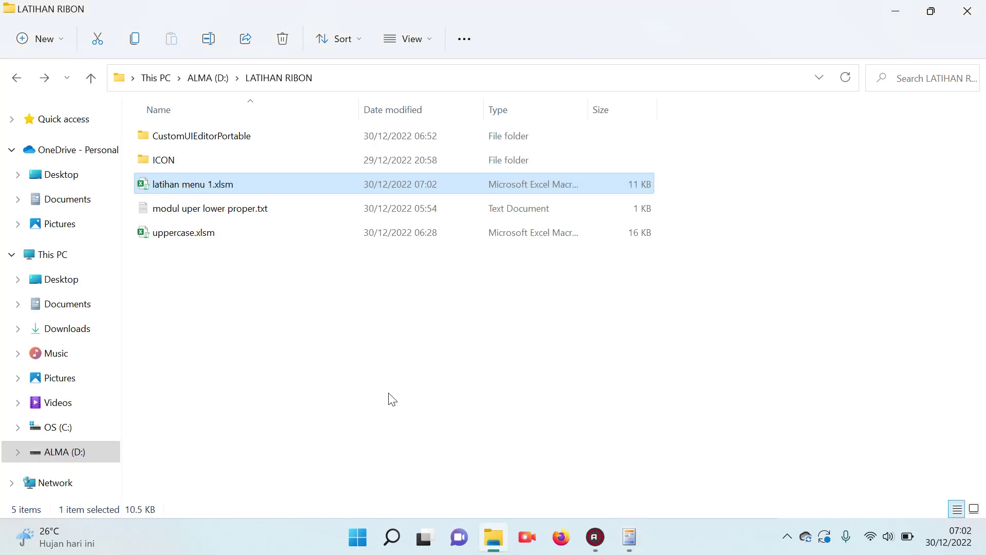
{"action": "double_click", "coordinate": [174, 191]}
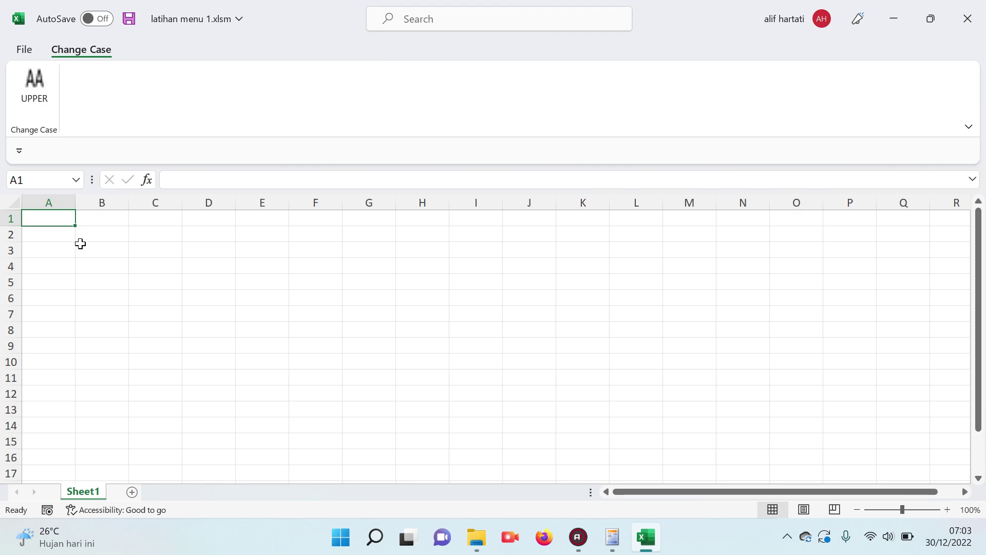
- Enter aaaaaaaa, bbbbbbbbb, ccccccc and ddddddddd in cells A1:A4
{"action": "type", "text": "aaaaaaa"}
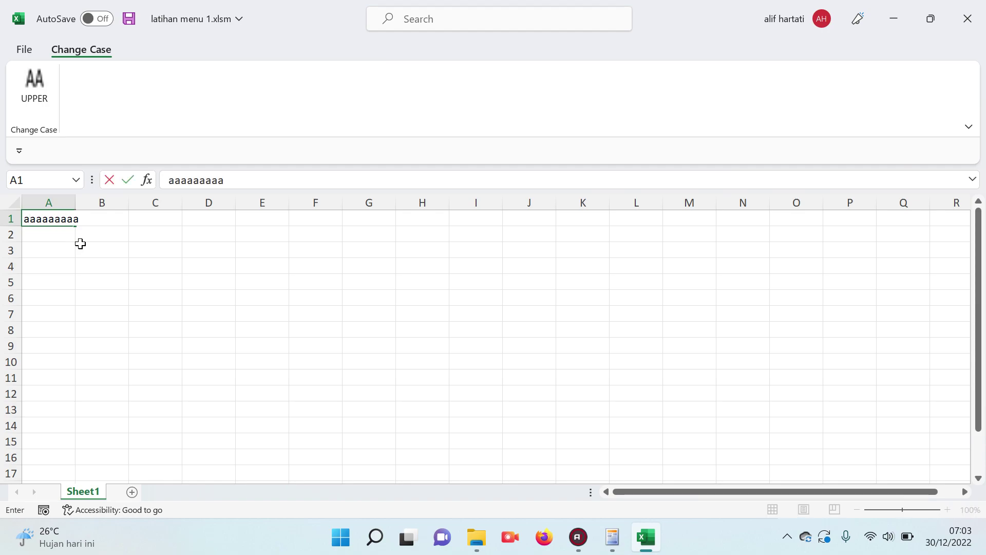
{"action": "type", "text": "a"}
{"action": "key", "text": "Return"}
{"action": "type", "text": "bb"}
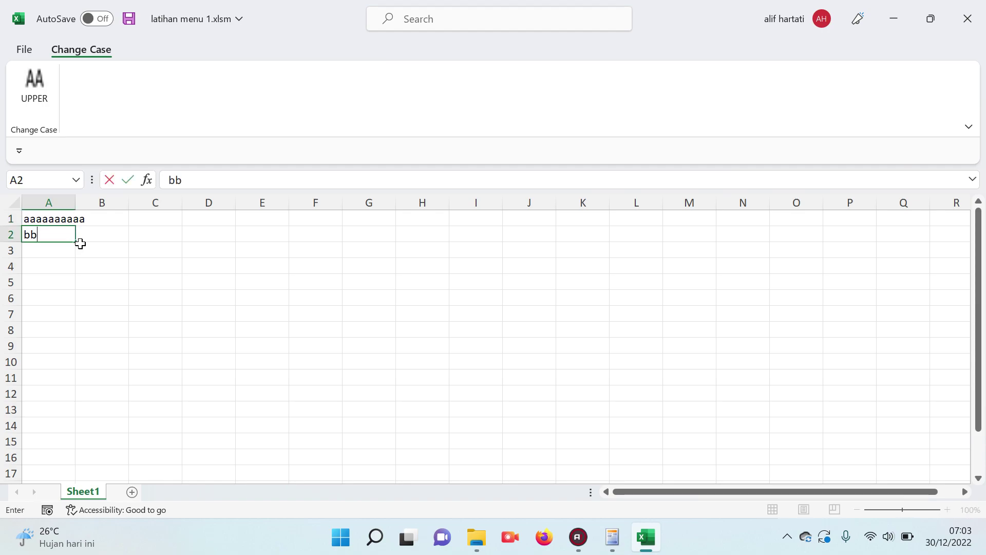
{"action": "type", "text": "bbbbbbb"}
{"action": "key", "text": "Return"}
{"action": "type", "text": "ccccccccc"}
{"action": "key", "text": "Return"}
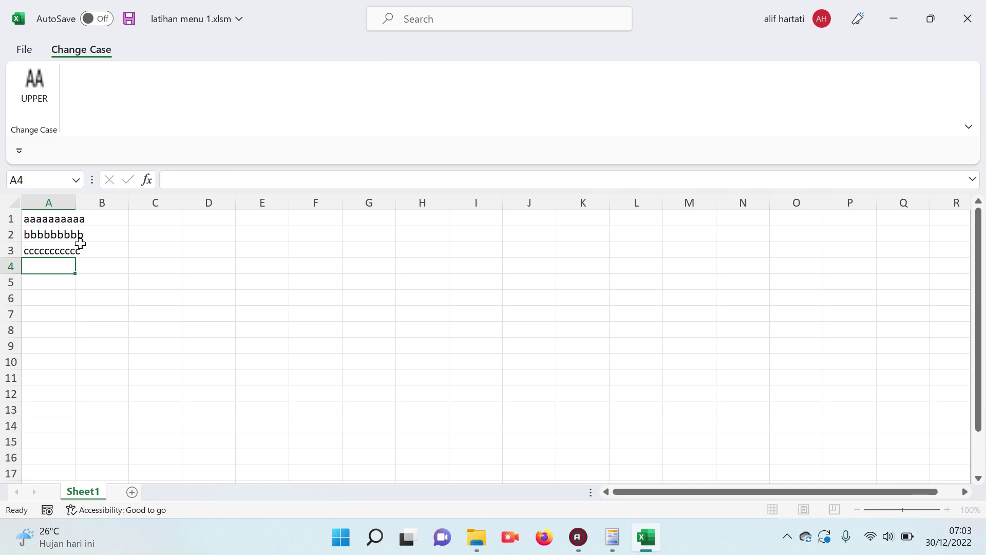
{"action": "type", "text": "dddddddd"}
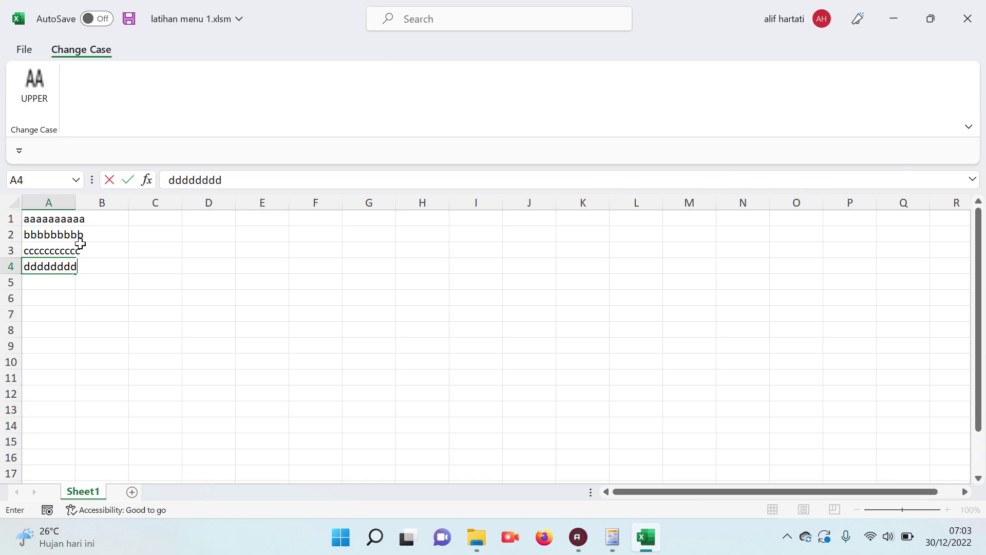
{"action": "type", "text": "d"}
{"action": "key", "text": "Return"}
{"action": "key", "text": "Return"}
- Select A1:A4, try UPPER, dismiss the macro error, and open the VBA editor with Alt+F11
{"action": "left_click", "coordinate": [100, 277]}
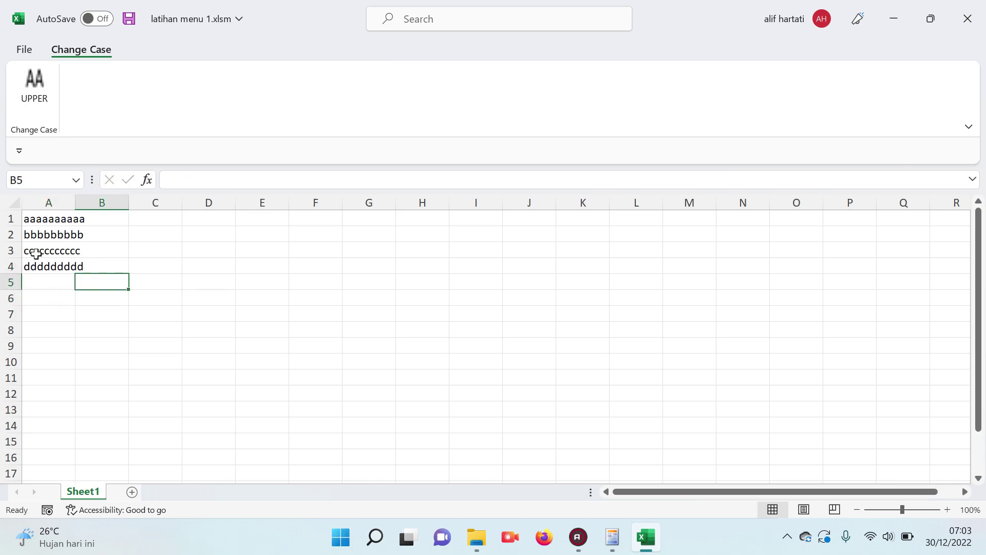
{"action": "left_click_drag", "start_coordinate": [31, 220], "coordinate": [35, 267]}
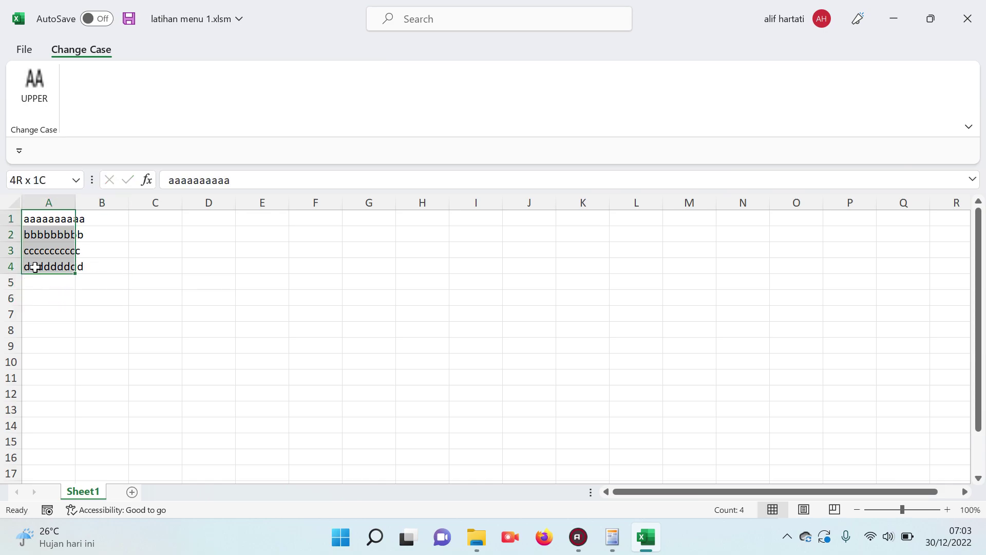
{"action": "left_click", "coordinate": [35, 82]}
{"action": "left_click", "coordinate": [513, 309]}
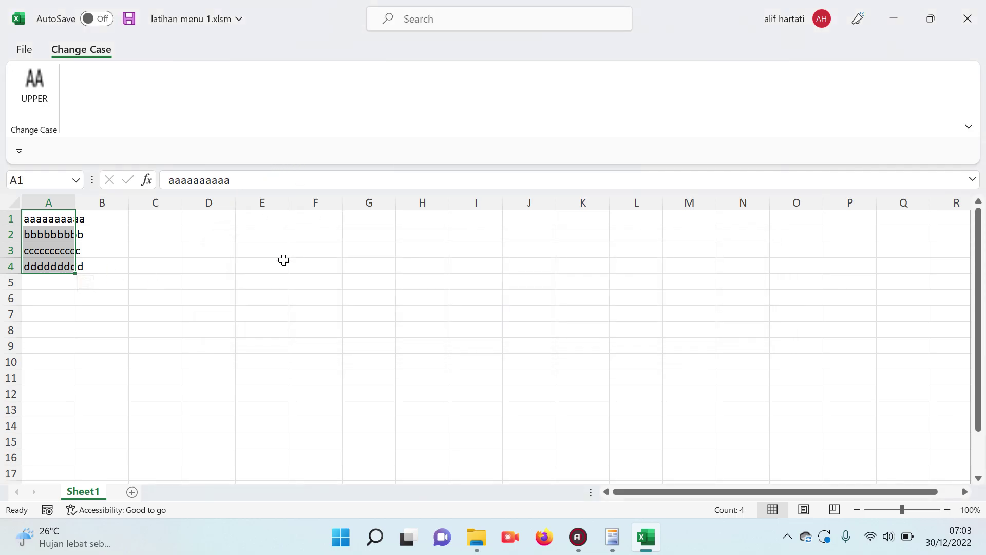
{"action": "key", "text": "alt+F11"}
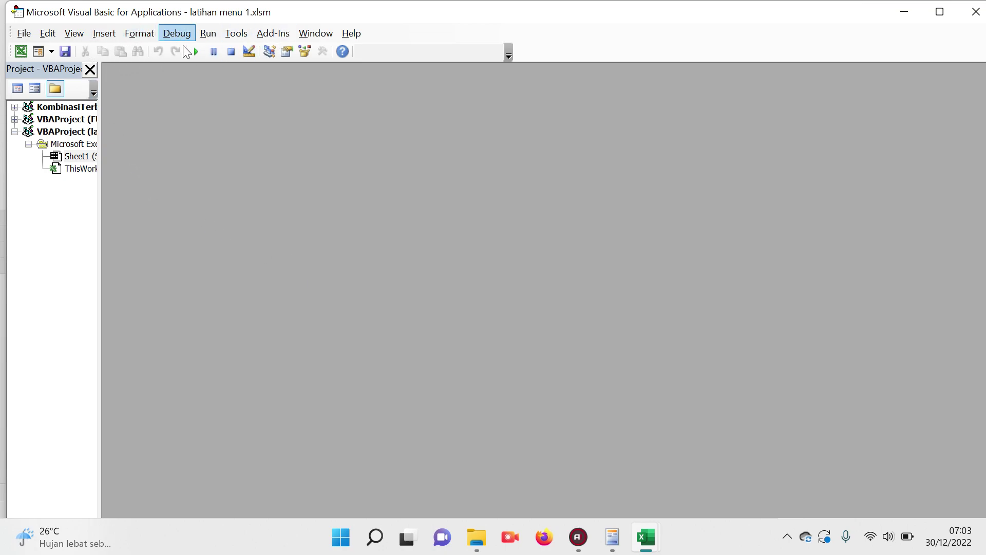
- Insert Module1 and paste the callback stub copied from Custom UI Editor into it
{"action": "left_click", "coordinate": [104, 33]}
{"action": "left_click", "coordinate": [121, 83]}
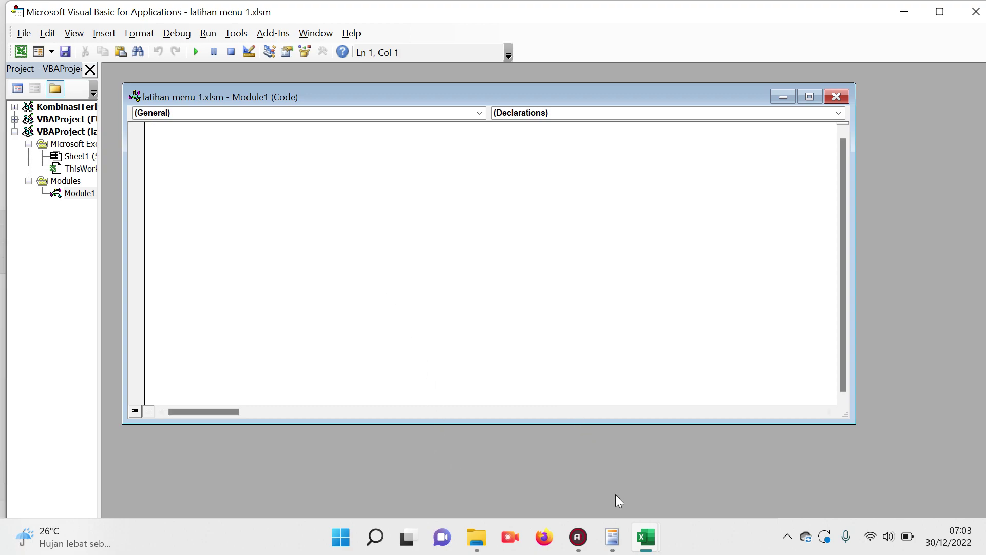
{"action": "left_click", "coordinate": [615, 536]}
{"action": "right_click", "coordinate": [199, 78]}
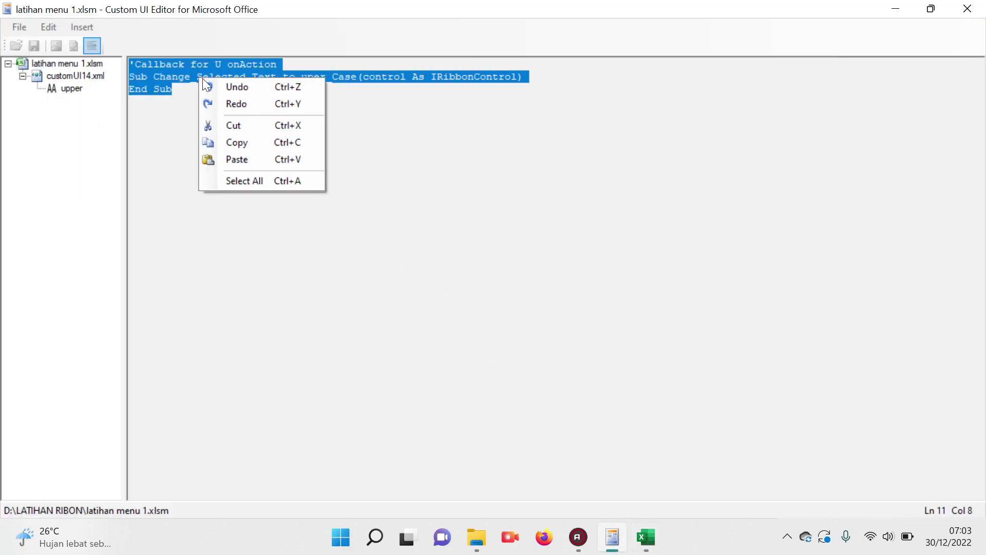
{"action": "left_click", "coordinate": [237, 143]}
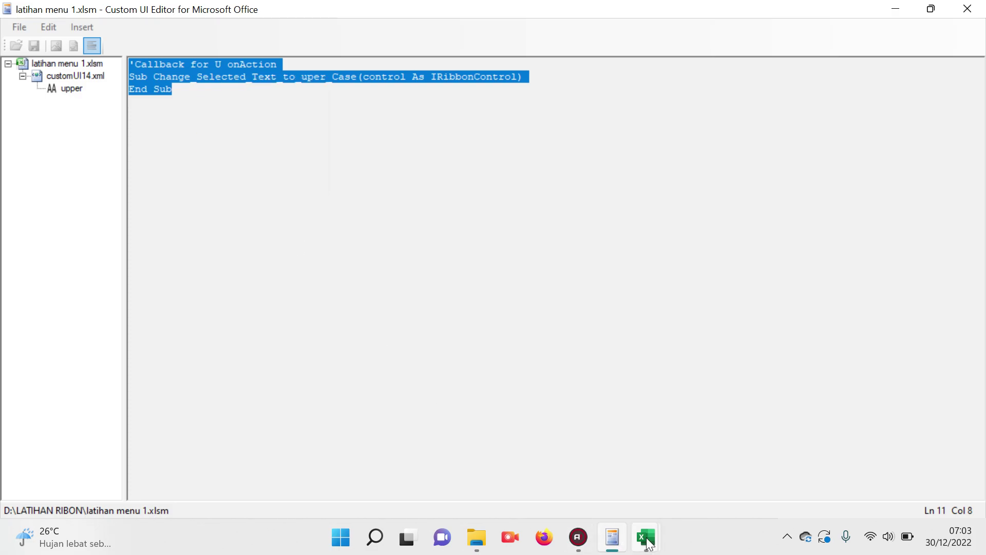
{"action": "mouse_move", "coordinate": [646, 538]}
{"action": "left_click", "coordinate": [703, 461]}
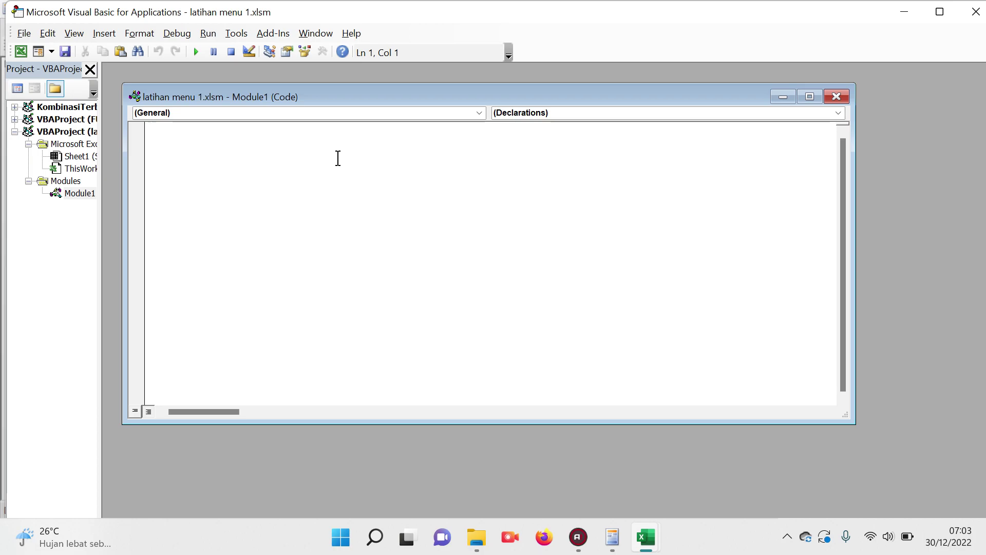
{"action": "type", "text": "'Callback for U onAction Sub Change_Selected_Text_to_uper_Case(control As IRibbonControl) End Sub"}
- Add an empty line before End Sub, then open modul uper lower proper.txt
{"action": "key", "text": "Return"}
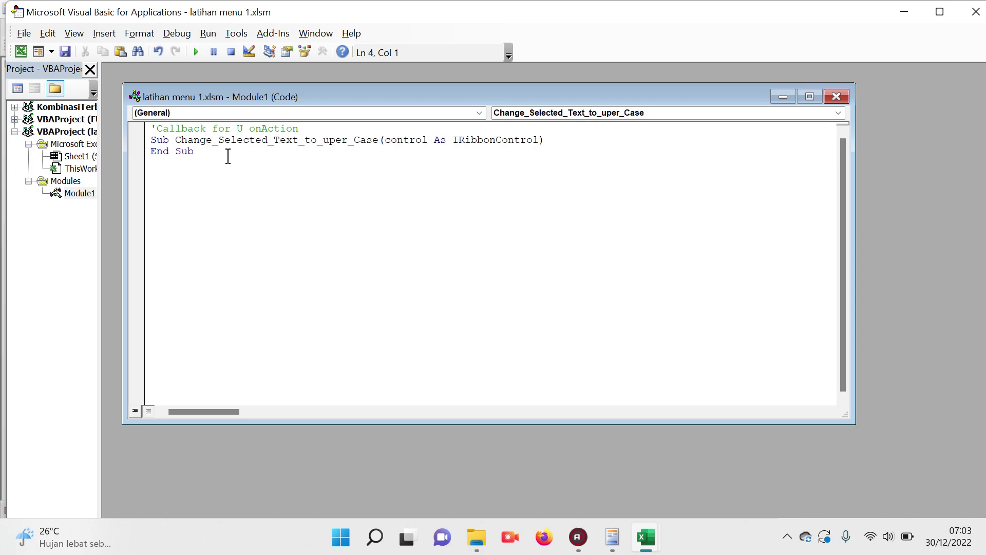
{"action": "left_click", "coordinate": [152, 151]}
{"action": "key", "text": "Return"}
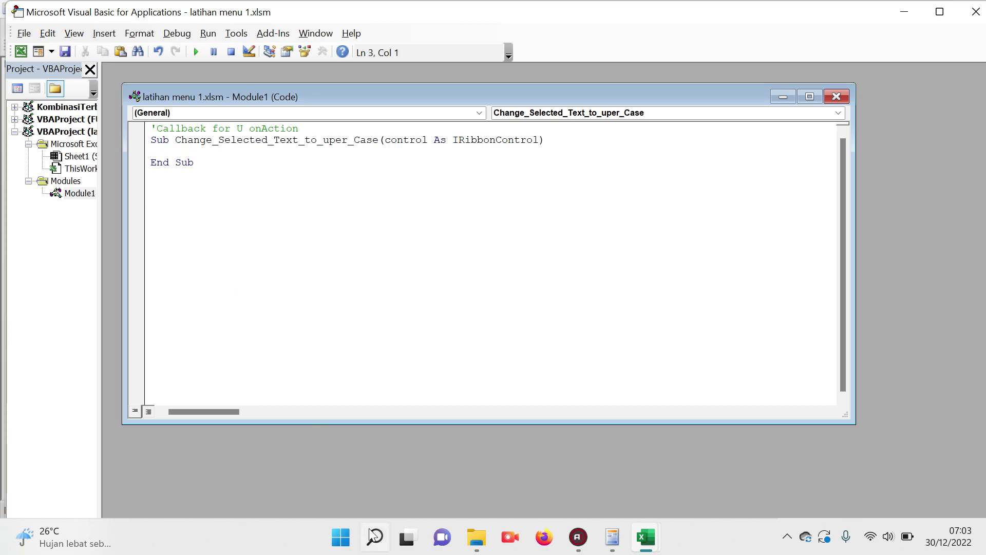
{"action": "left_click", "coordinate": [476, 537]}
{"action": "double_click", "coordinate": [156, 214]}
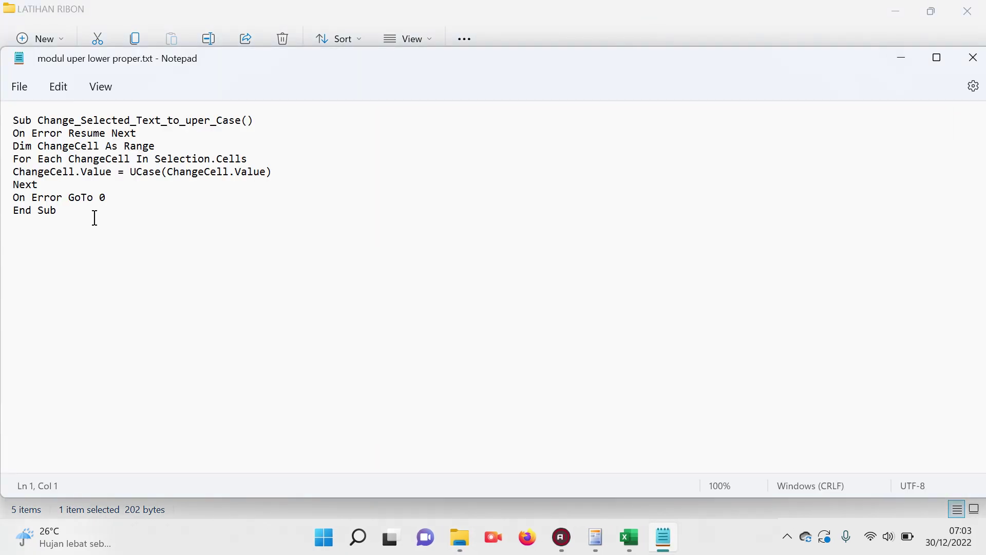
- Copy the macro lines from On Error Resume Next through End Sub in modul uper lower proper.txt
{"action": "left_click_drag", "start_coordinate": [80, 213], "coordinate": [1, 121]}
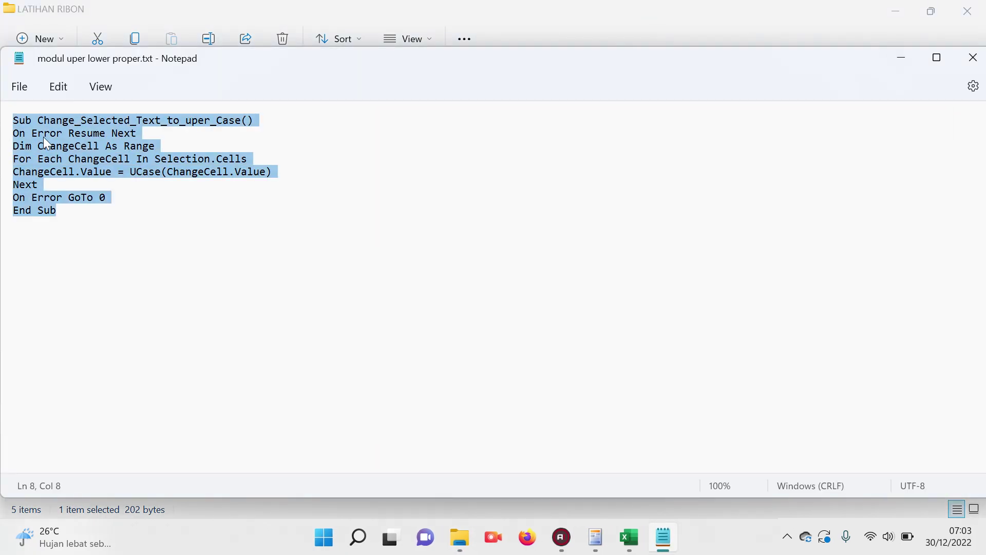
{"action": "left_click", "coordinate": [120, 189]}
{"action": "left_click_drag", "start_coordinate": [14, 134], "coordinate": [112, 206]}
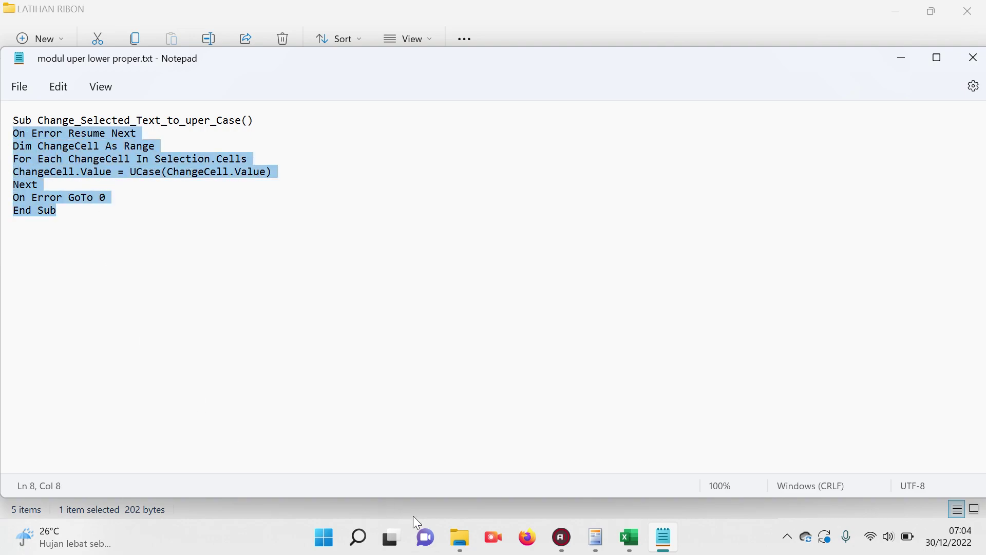
{"action": "left_click", "coordinate": [672, 482]}
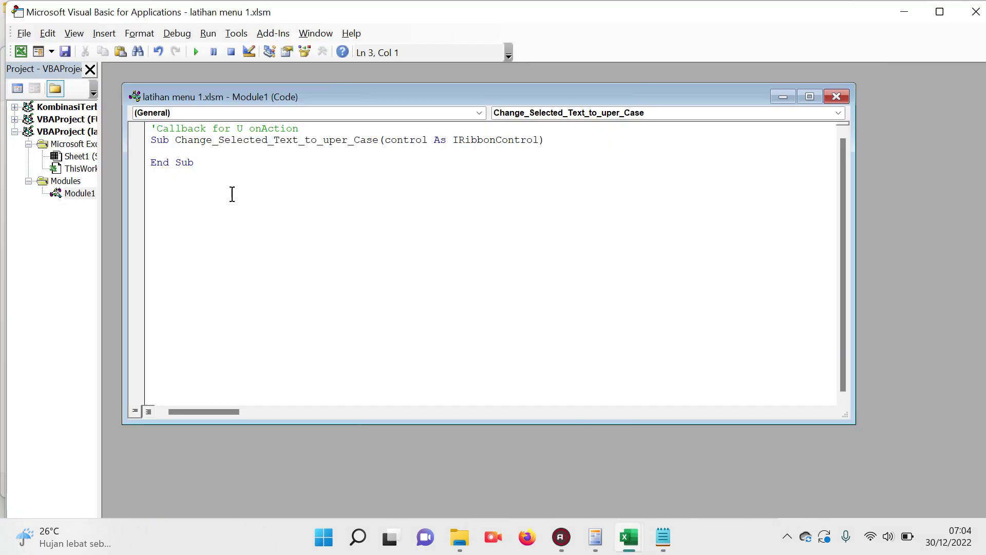
- Paste the UCase loop into the Change_Selected_Text_to_uper_Case callback and delete the duplicate End Sub
{"action": "type", "text": "On Error Resume Next Dim ChangeCell As Range For Each ChangeCell In Selection.Cells ChangeCell.Value = UCase(ChangeCell.Value) Next On Error GoTo 0 End Sub"}
{"action": "left_click", "coordinate": [298, 228]}
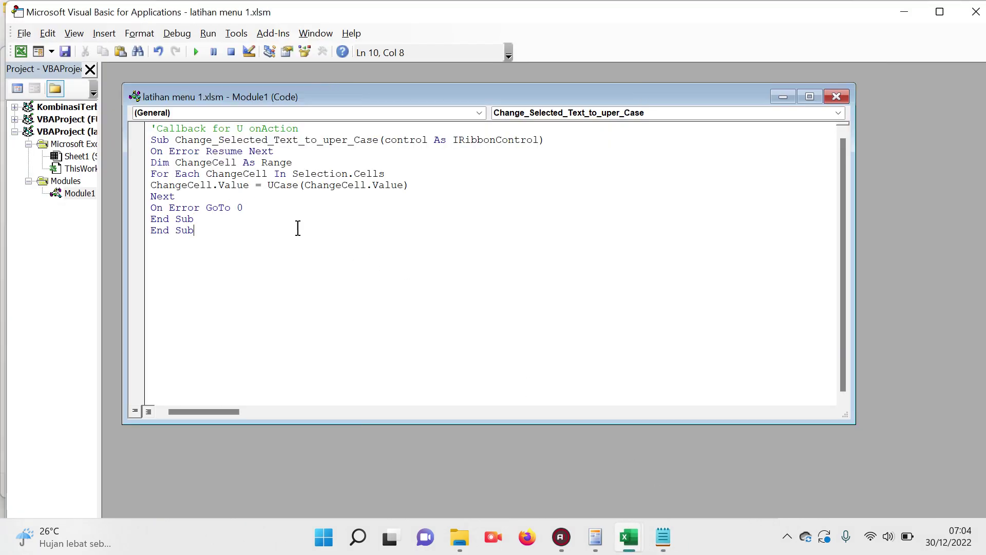
{"action": "left_click_drag", "start_coordinate": [192, 230], "coordinate": [151, 231]}
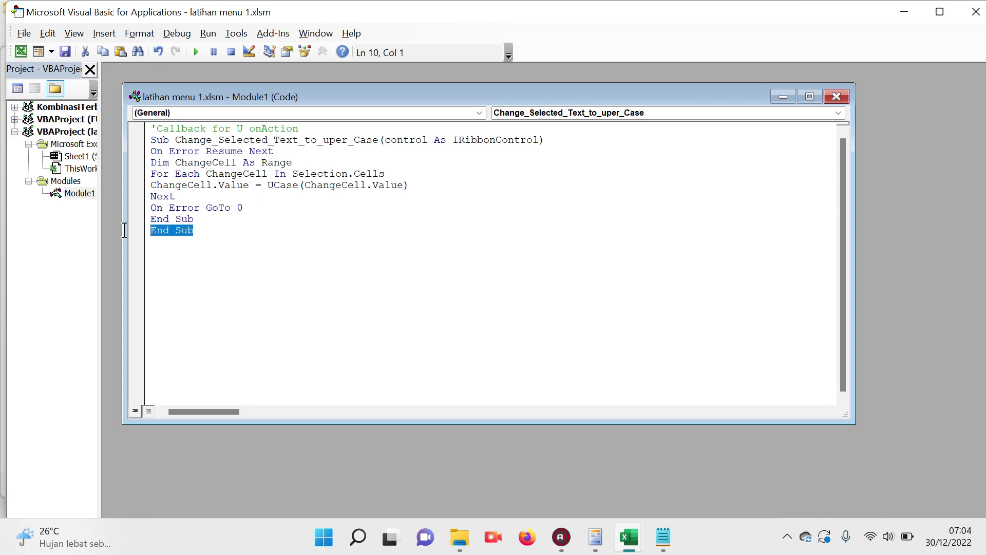
{"action": "key", "text": "Delete"}
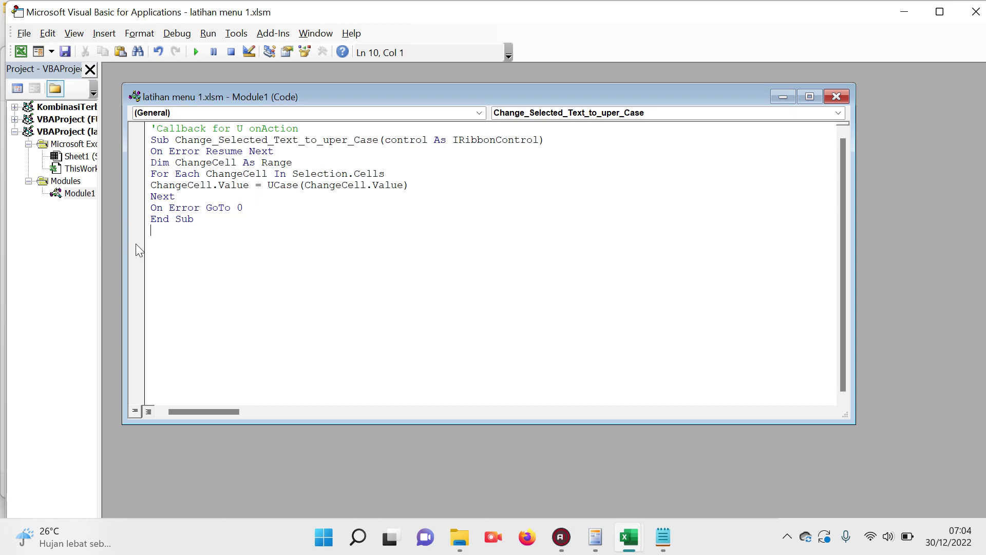
{"action": "left_click", "coordinate": [65, 51]}
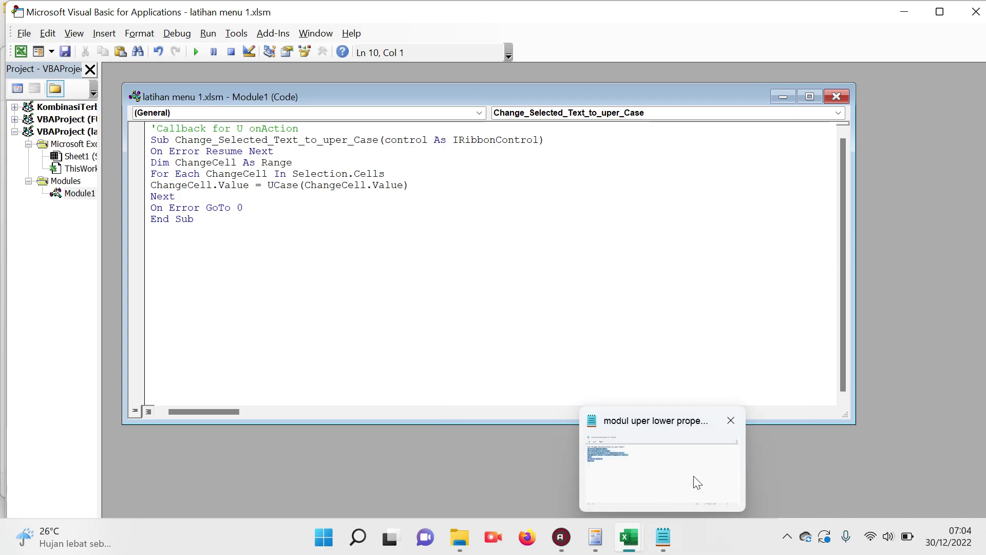
{"action": "left_click", "coordinate": [688, 481]}
{"action": "left_click", "coordinate": [611, 488]}
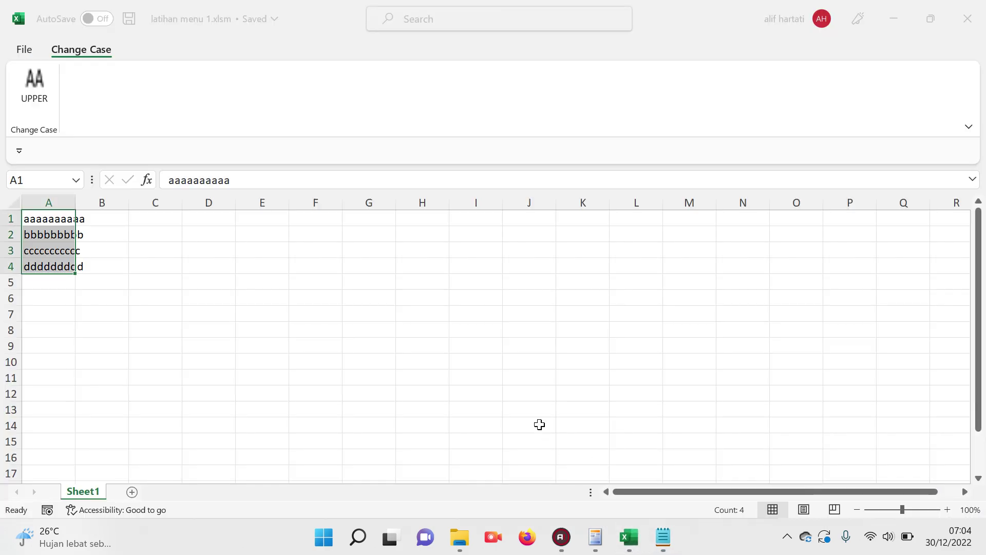
- Select A1:A4 and run the UPPER button on the Change Case tab
{"action": "left_click", "coordinate": [224, 279]}
{"action": "left_click", "coordinate": [46, 220]}
{"action": "left_click_drag", "start_coordinate": [45, 220], "coordinate": [49, 266]}
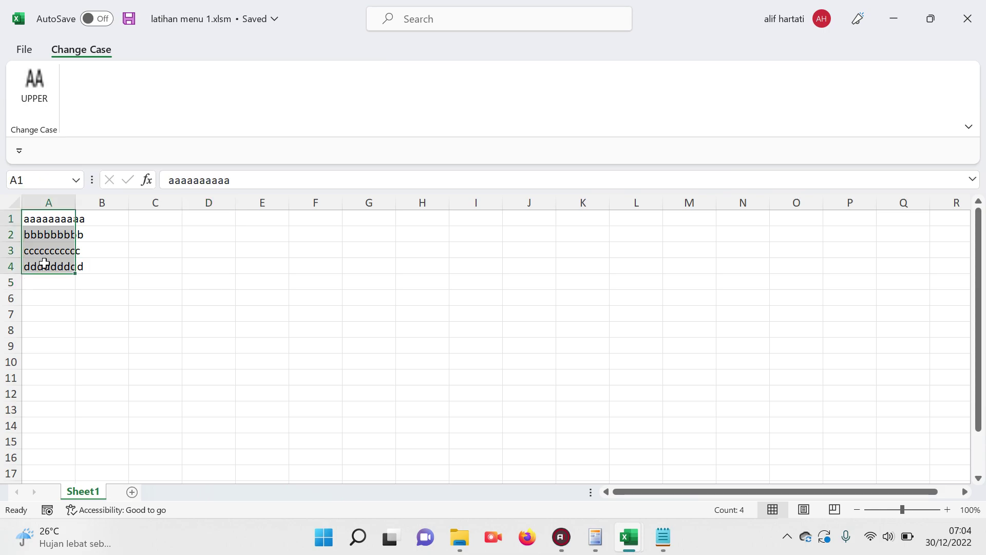
{"action": "left_click", "coordinate": [34, 87]}
{"action": "left_click", "coordinate": [236, 330]}
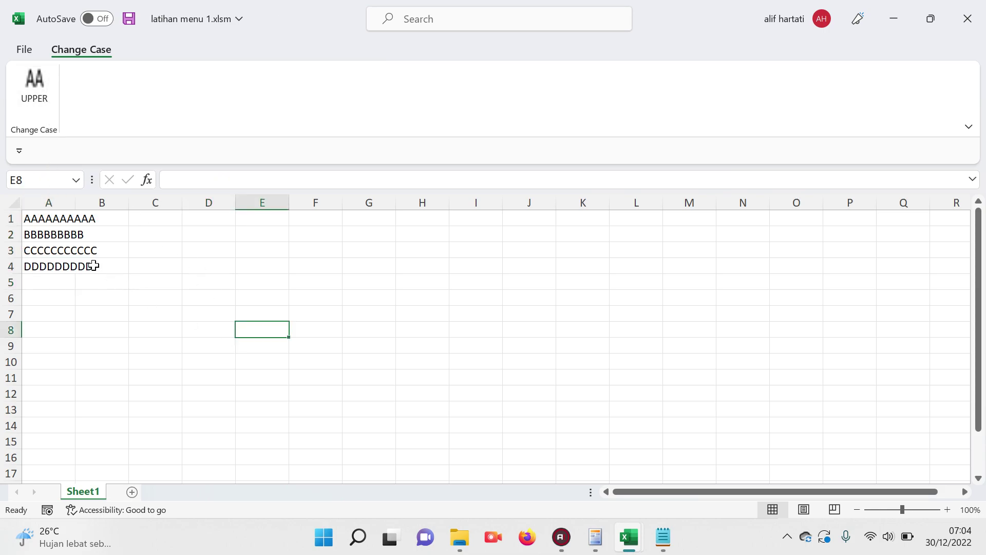
{"action": "left_click_drag", "start_coordinate": [64, 226], "coordinate": [56, 264]}
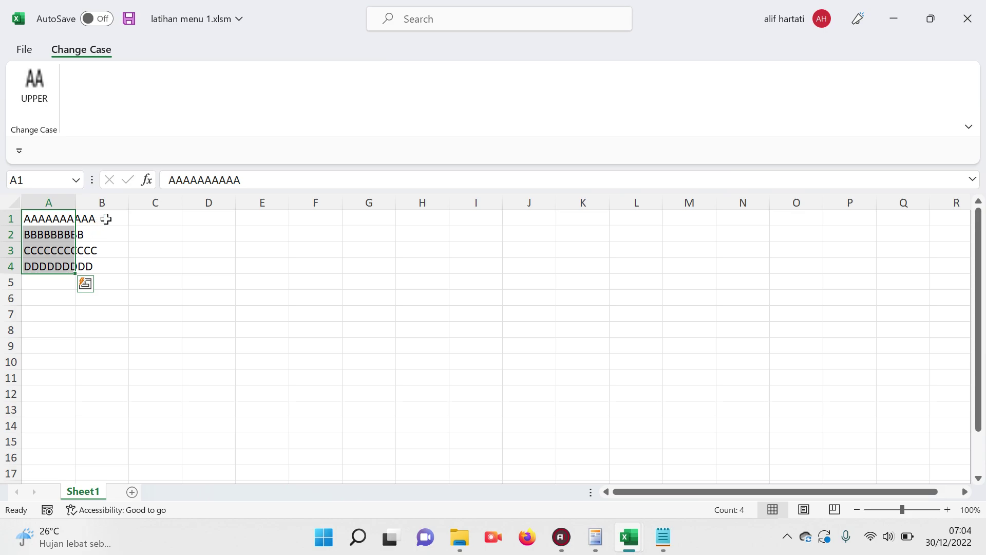
- Retype lowercase test values aaaaaaa, bbbbb, ccccc, dddddd into A1:A4
{"action": "left_click", "coordinate": [140, 246]}
{"action": "left_click", "coordinate": [53, 220]}
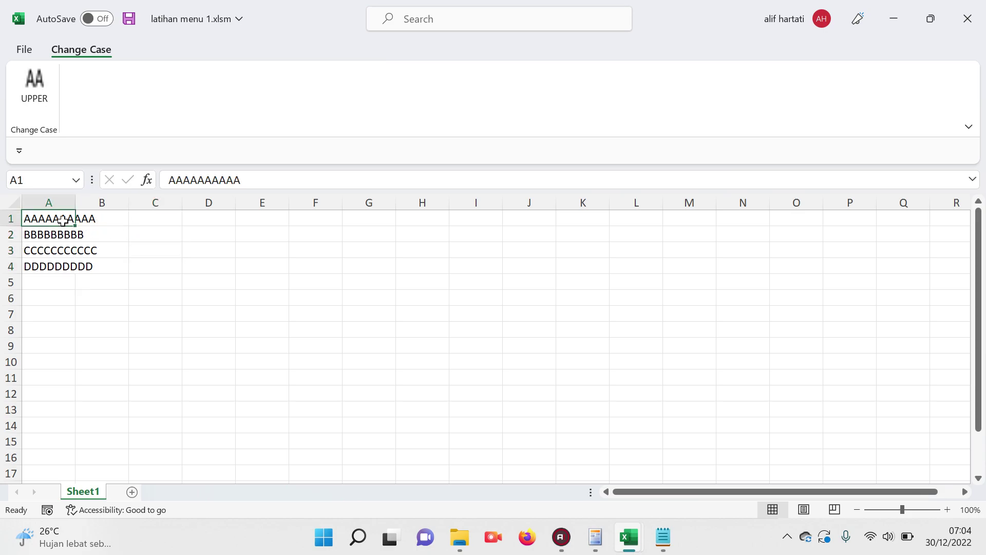
{"action": "type", "text": "aaaaaaa"}
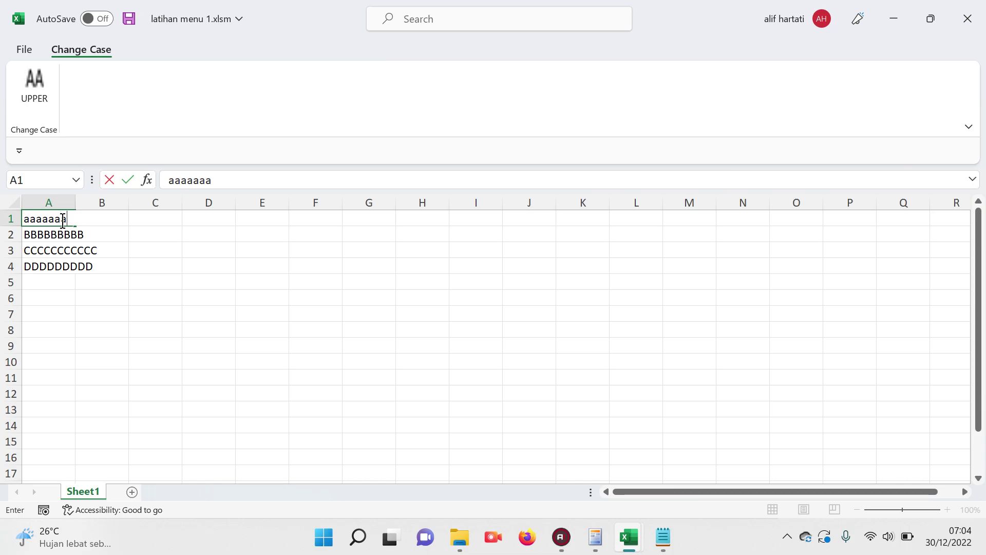
{"action": "key", "text": "Return"}
{"action": "type", "text": "bbbbb"}
{"action": "key", "text": "Return"}
{"action": "type", "text": "cccc"}
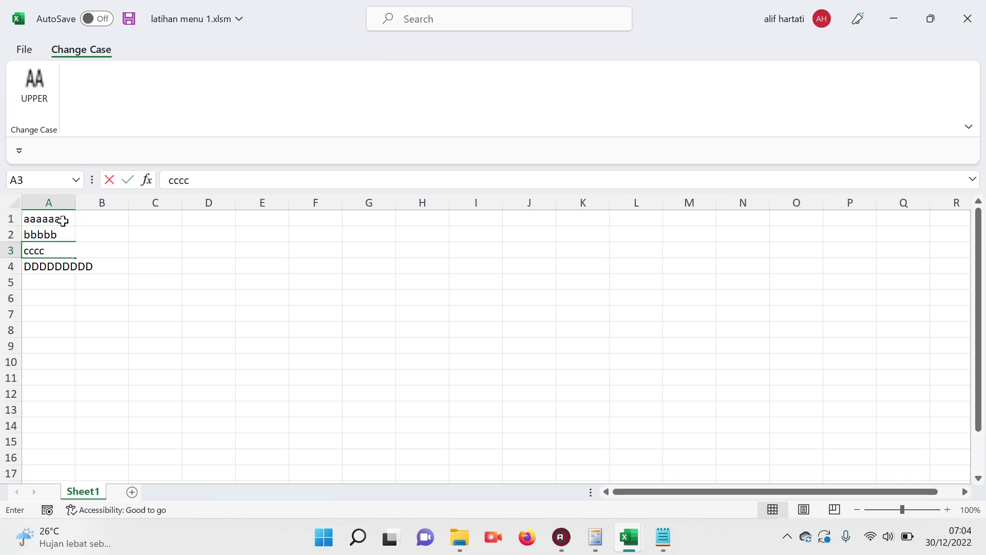
{"action": "type", "text": "c"}
{"action": "key", "text": "Return"}
{"action": "type", "text": "dddddd"}
{"action": "key", "text": "Return"}
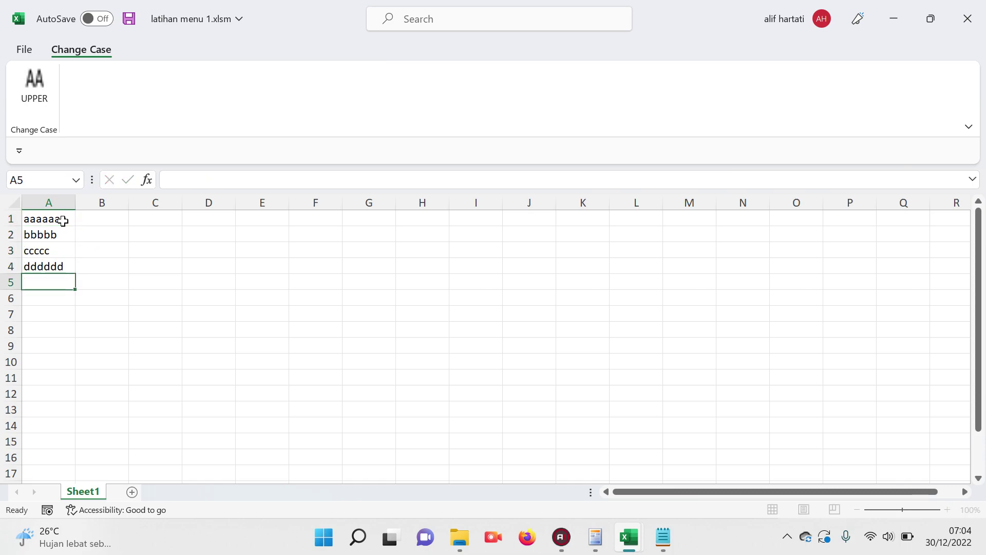
- Uppercase A1:A4 with UPPER again, widen column A, then show customUI14.xml in Custom UI Editor
{"action": "left_click_drag", "start_coordinate": [42, 221], "coordinate": [38, 264]}
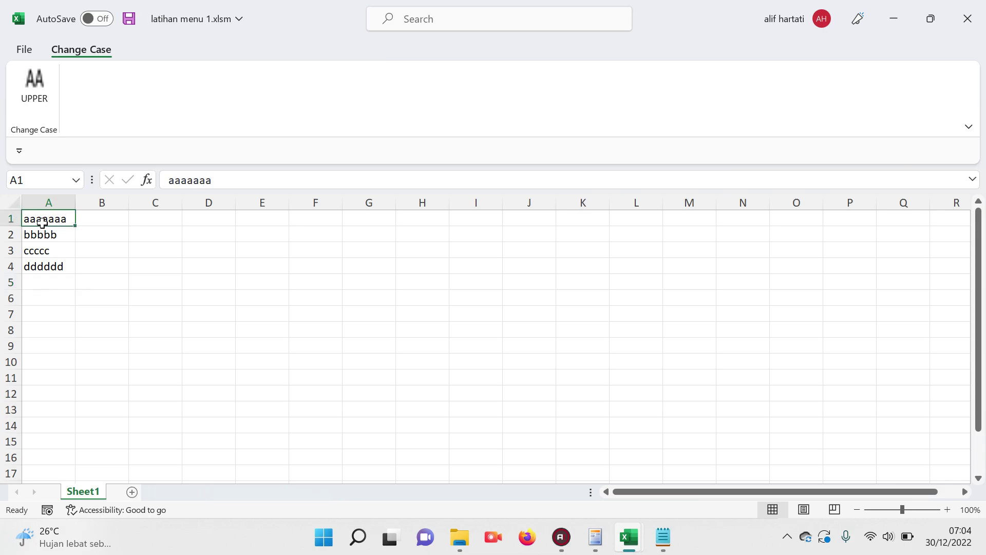
{"action": "left_click", "coordinate": [26, 83]}
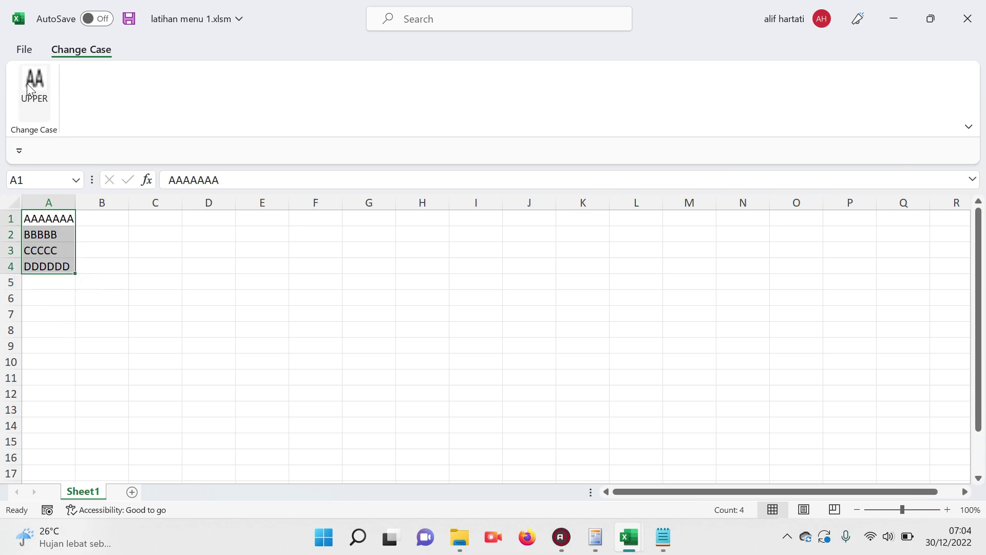
{"action": "left_click_drag", "start_coordinate": [75, 202], "coordinate": [111, 202]}
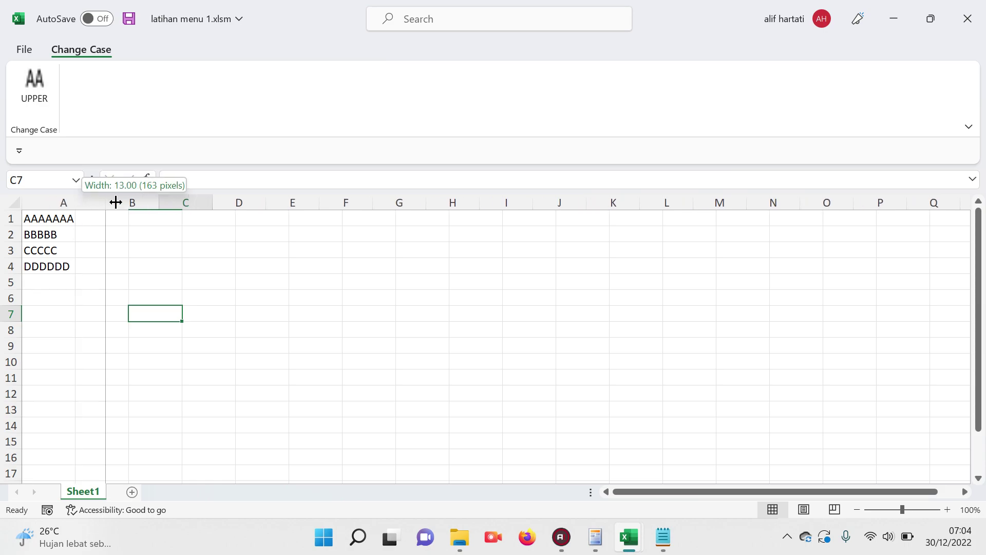
{"action": "left_click", "coordinate": [132, 303]}
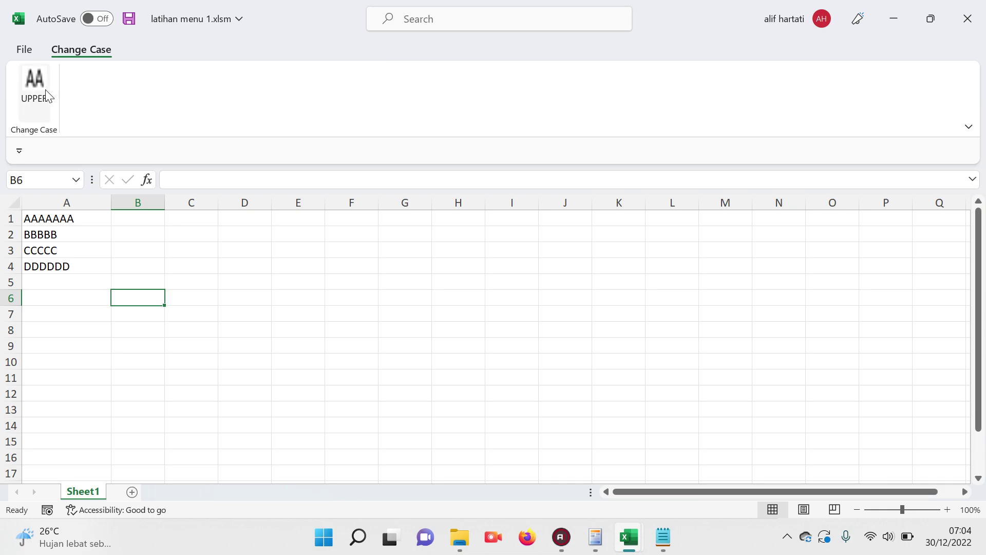
{"action": "mouse_move", "coordinate": [629, 537]}
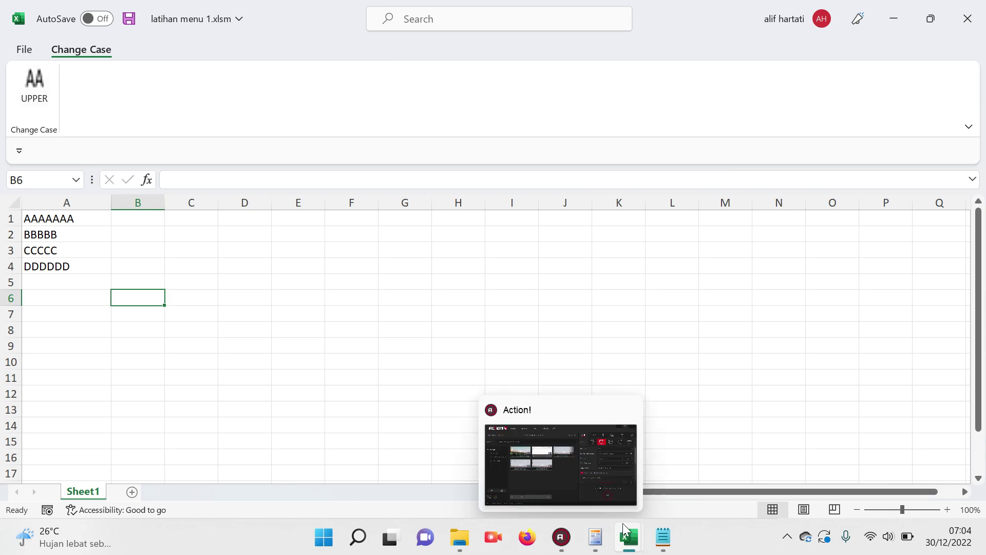
{"action": "left_click", "coordinate": [595, 537]}
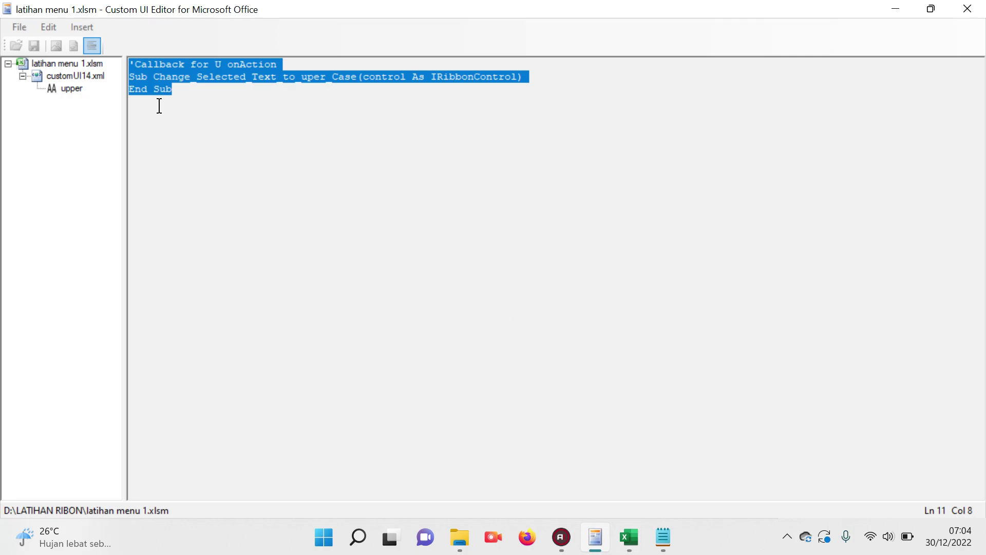
{"action": "left_click", "coordinate": [88, 77]}
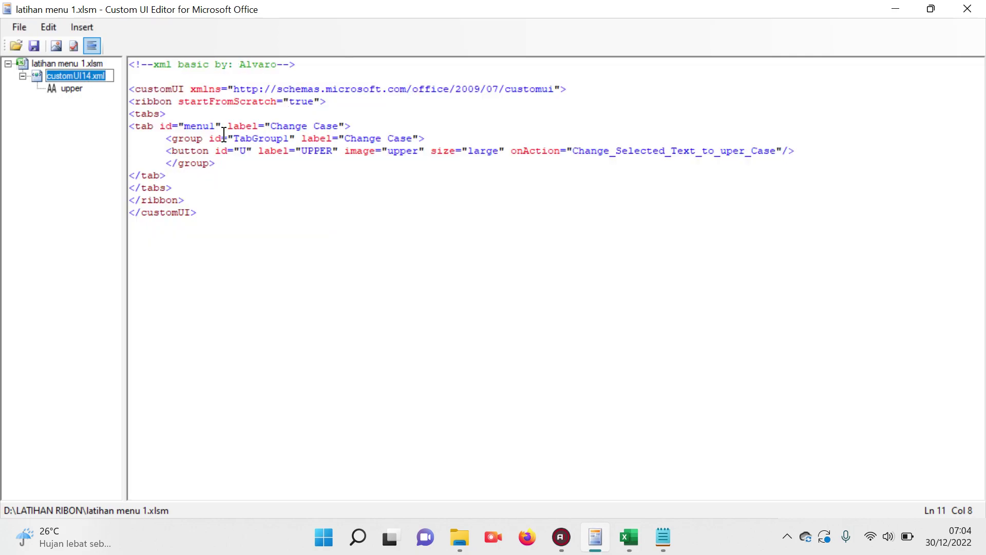
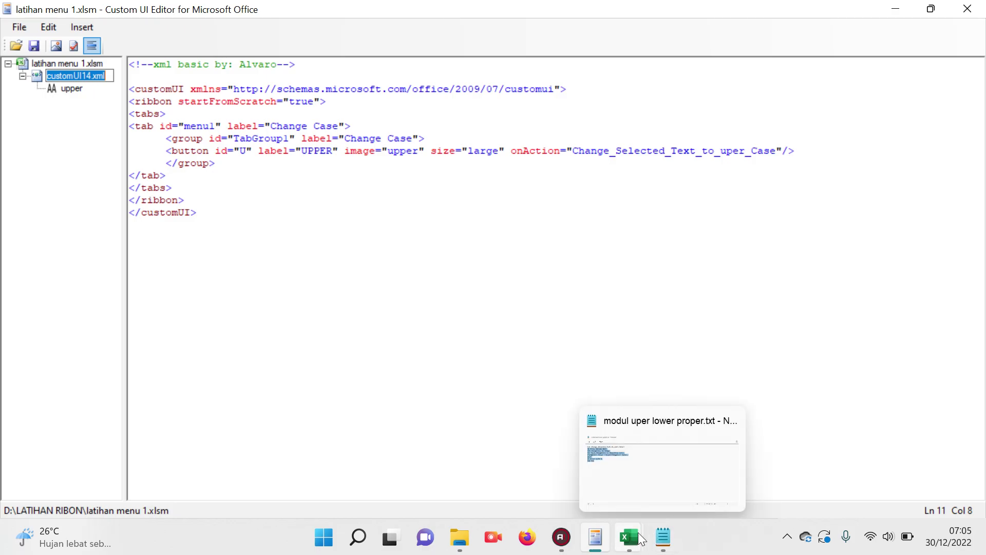
{"action": "mouse_move", "coordinate": [629, 537]}
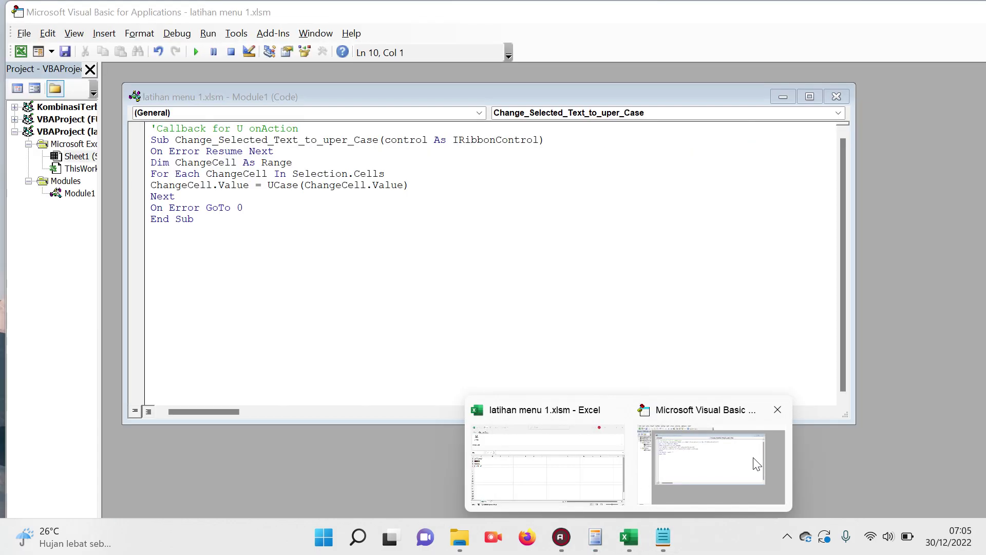
- Close the VBA editor and type aaaa into cell A6 of the workbook
{"action": "left_click", "coordinate": [756, 463]}
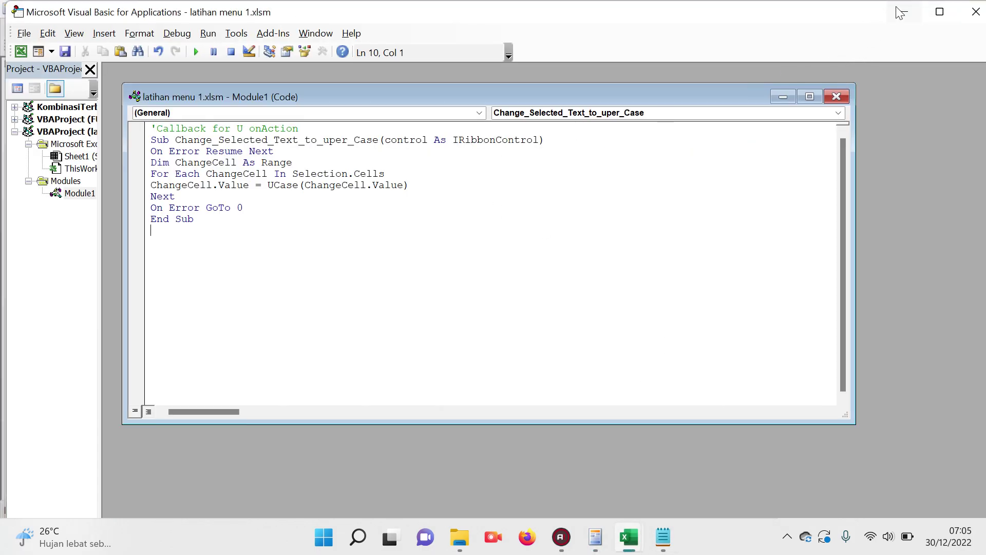
{"action": "left_click", "coordinate": [976, 11]}
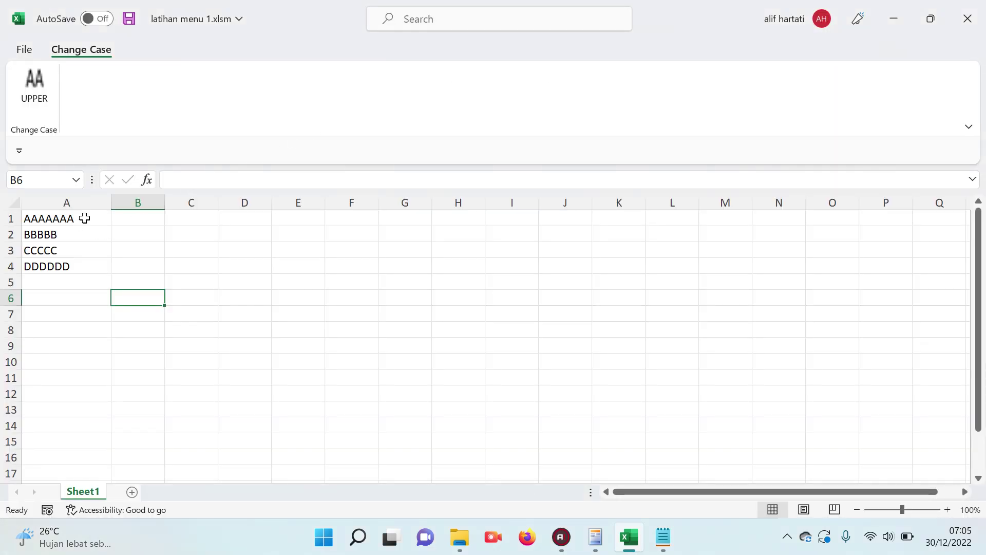
{"action": "left_click_drag", "start_coordinate": [84, 218], "coordinate": [85, 264]}
{"action": "left_click", "coordinate": [93, 294]}
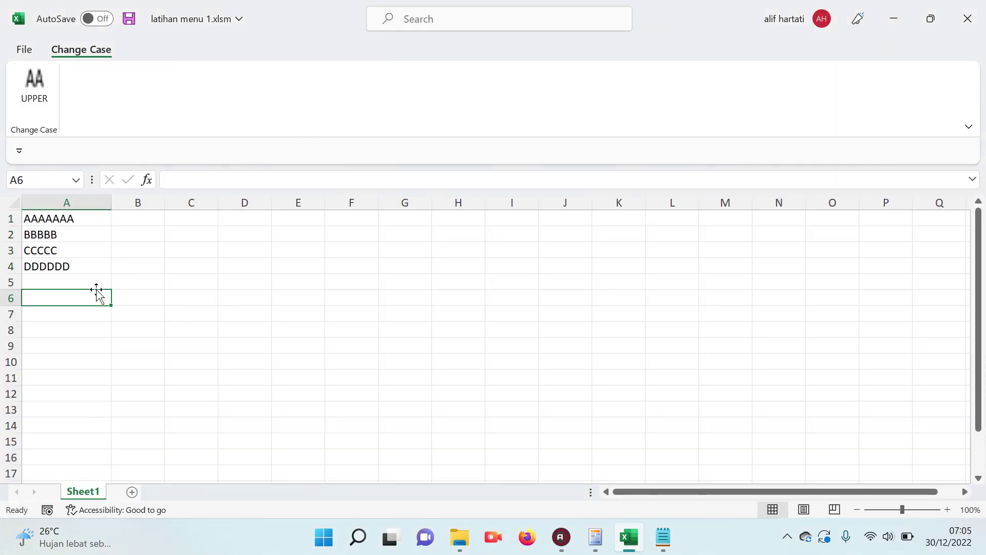
{"action": "type", "text": "aaaa"}
- Convert A6 to AAAA with the UPPER button, then close Excel and save the workbook
{"action": "left_click", "coordinate": [116, 282]}
{"action": "left_click", "coordinate": [77, 296]}
{"action": "left_click", "coordinate": [37, 85]}
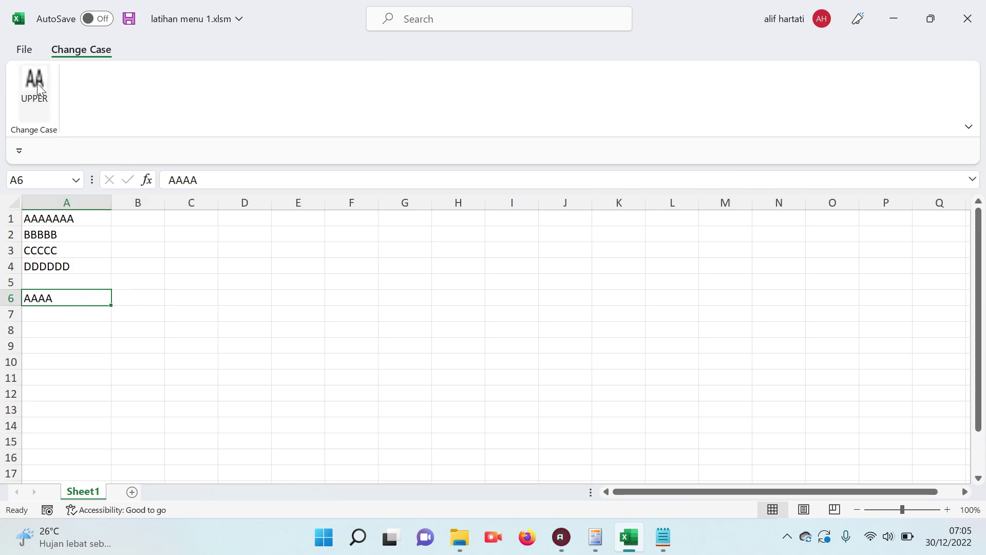
{"action": "left_click", "coordinate": [255, 422]}
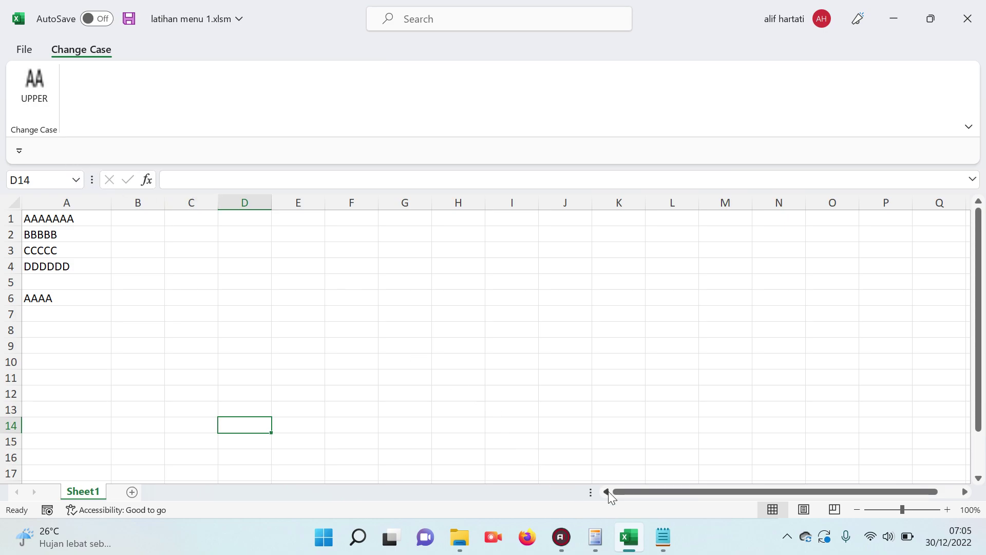
{"action": "mouse_move", "coordinate": [595, 537]}
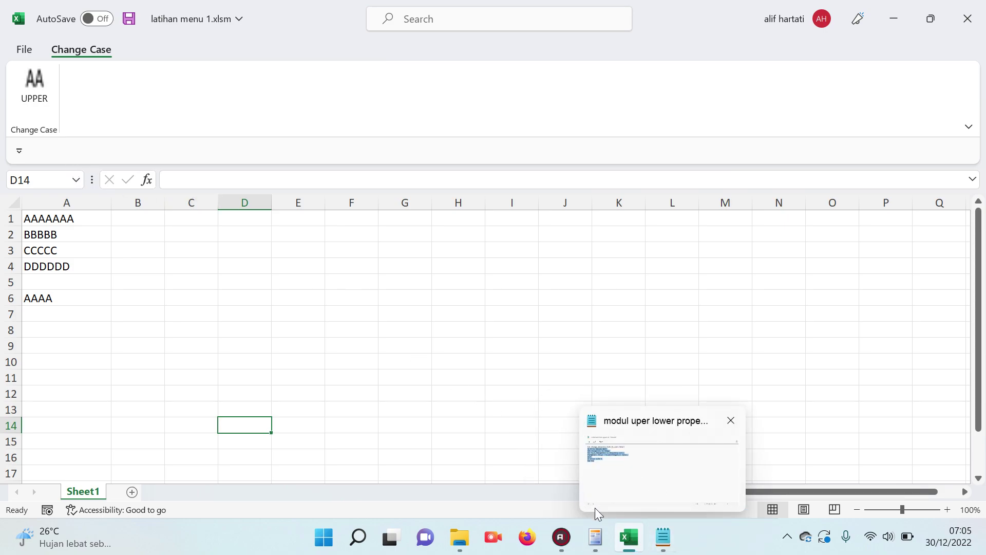
{"action": "left_click", "coordinate": [967, 19]}
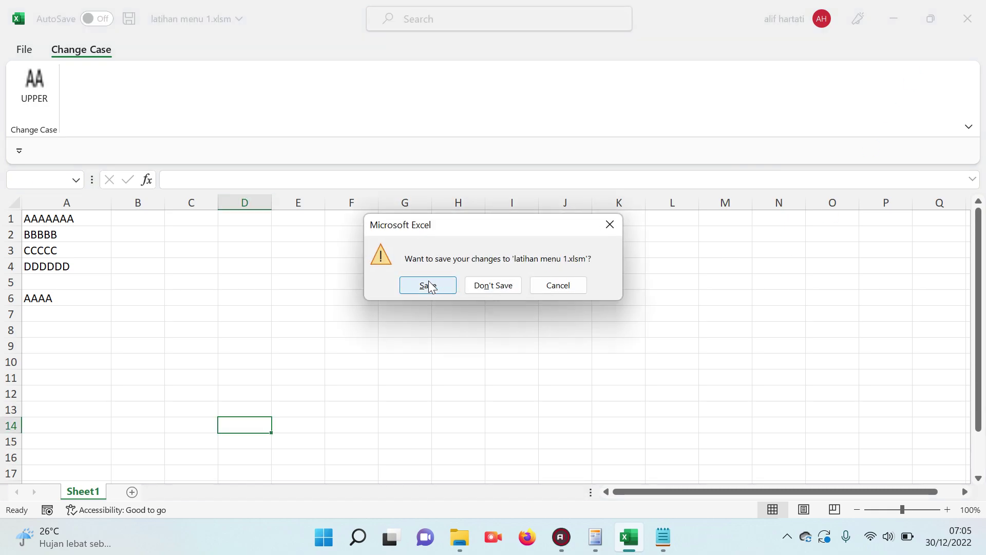
{"action": "left_click", "coordinate": [449, 286]}
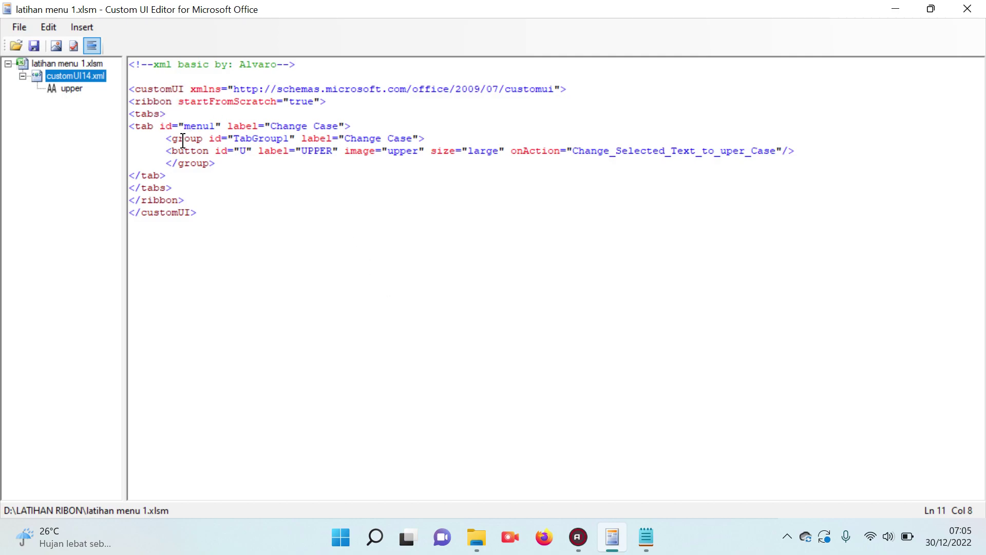
- Paste two indented copies of the UPPER button line below the original
{"action": "mouse_move", "coordinate": [168, 154]}
{"action": "left_mouse_down"}
{"action": "mouse_move", "coordinate": [767, 142]}
{"action": "mouse_move", "coordinate": [788, 151]}
{"action": "left_mouse_up"}
{"action": "key", "text": "ctrl+c"}
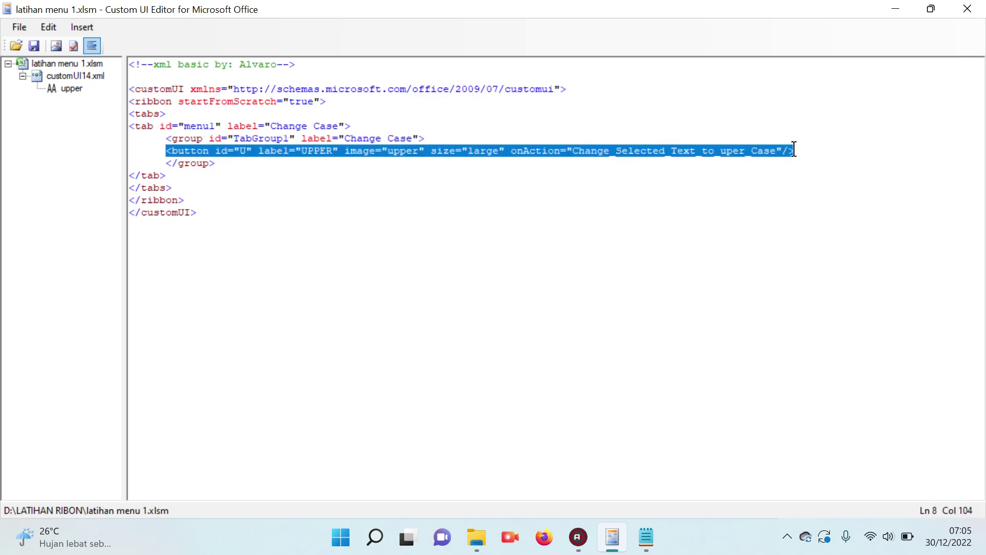
{"action": "left_click", "coordinate": [795, 150]}
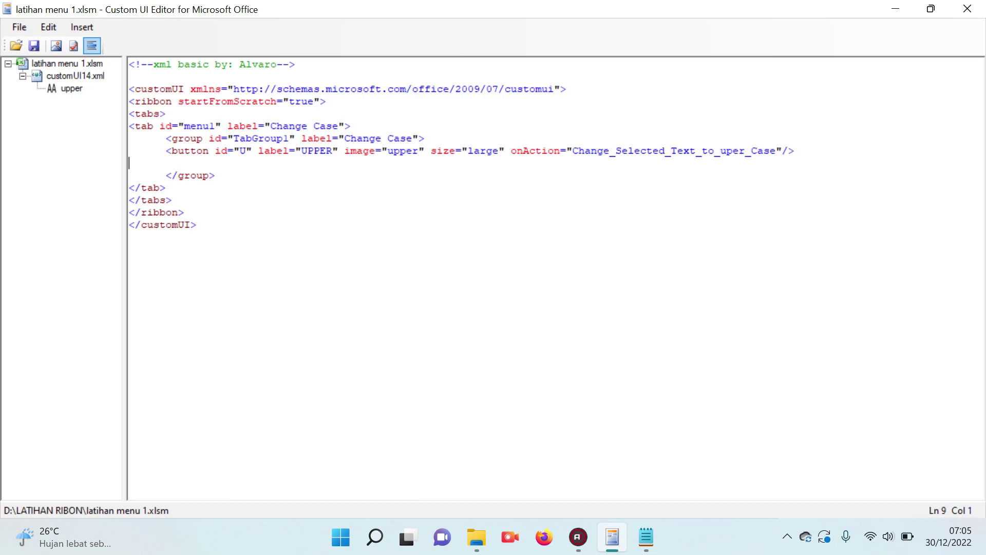
{"action": "key", "text": "ctrl+v"}
{"action": "key", "text": "Return"}
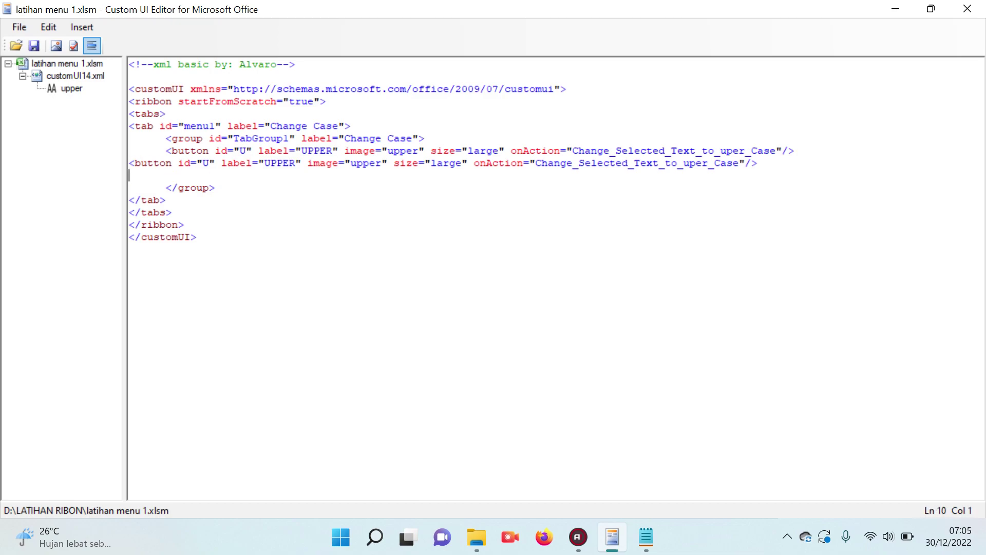
{"action": "key", "text": "ctrl+v"}
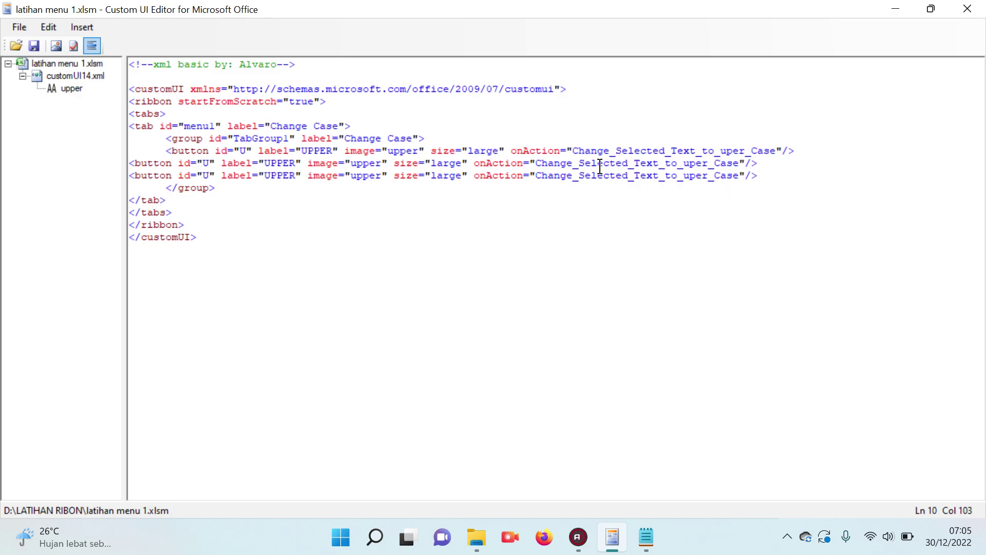
{"action": "left_click", "coordinate": [130, 163]}
{"action": "key", "text": "Tab"}
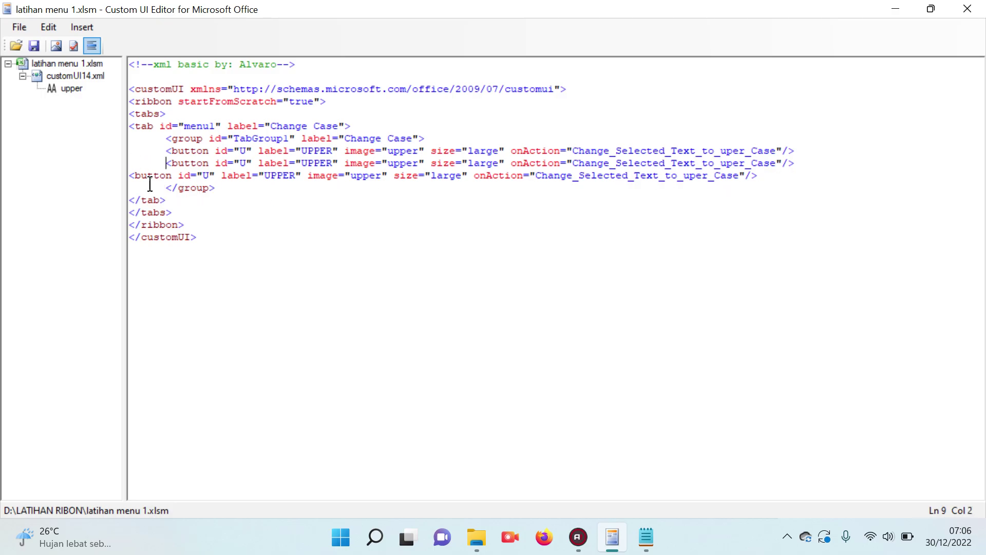
{"action": "left_click", "coordinate": [130, 176]}
{"action": "key", "text": "Tab"}
- Change the first copy's label to lower and its id to l
{"action": "left_click", "coordinate": [317, 212]}
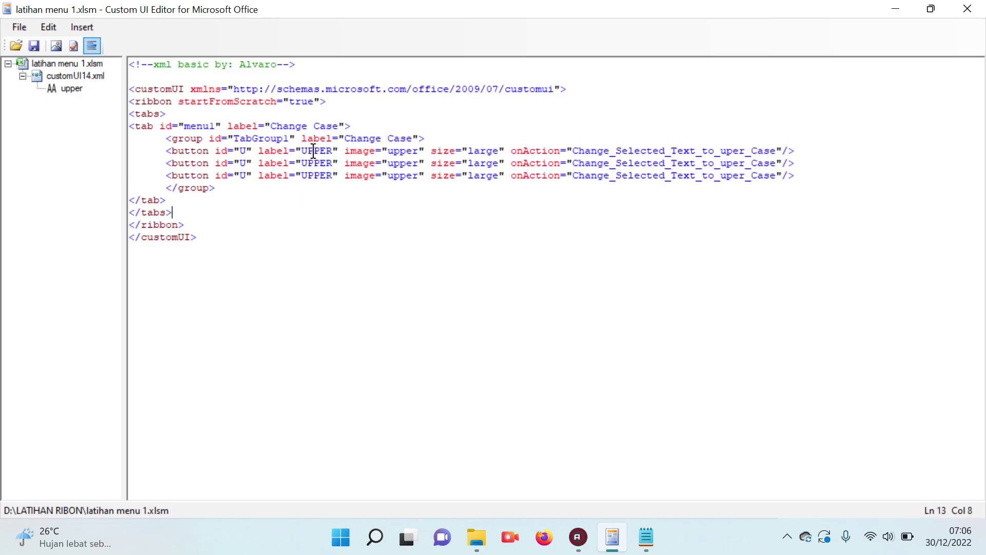
{"action": "left_click", "coordinate": [302, 163]}
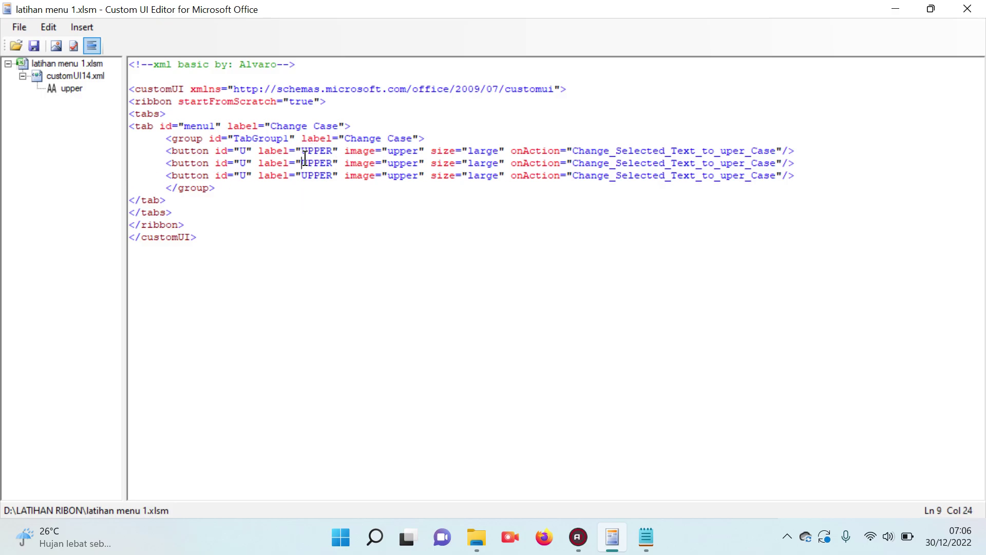
{"action": "key", "text": "Delete"}
{"action": "key", "text": "Delete"}
{"action": "key", "text": "Delete"}
{"action": "key", "text": "Delete"}
{"action": "key", "text": "Delete"}
{"action": "type", "text": "lower"}
{"action": "left_click", "coordinate": [240, 163]}
{"action": "key", "text": "Delete"}
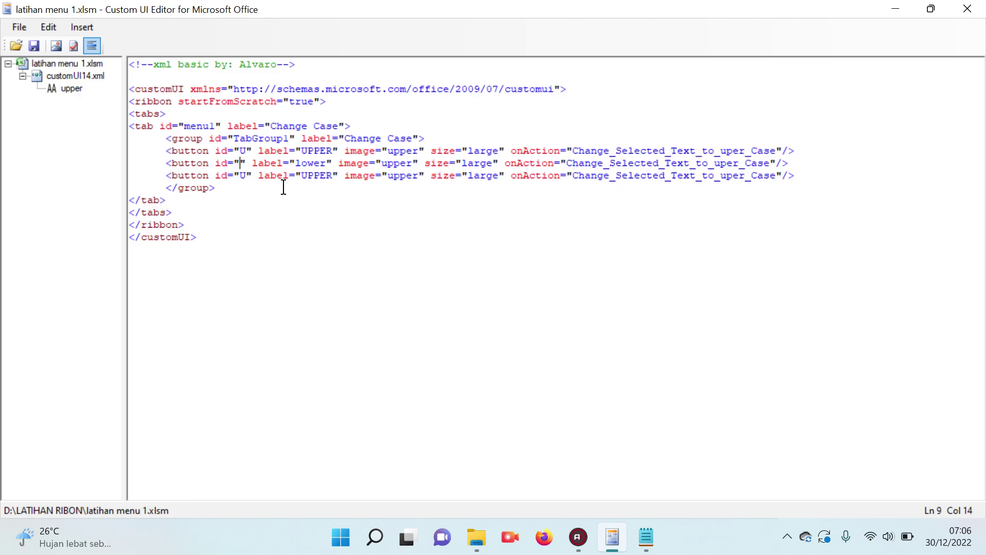
{"action": "type", "text": "l"}
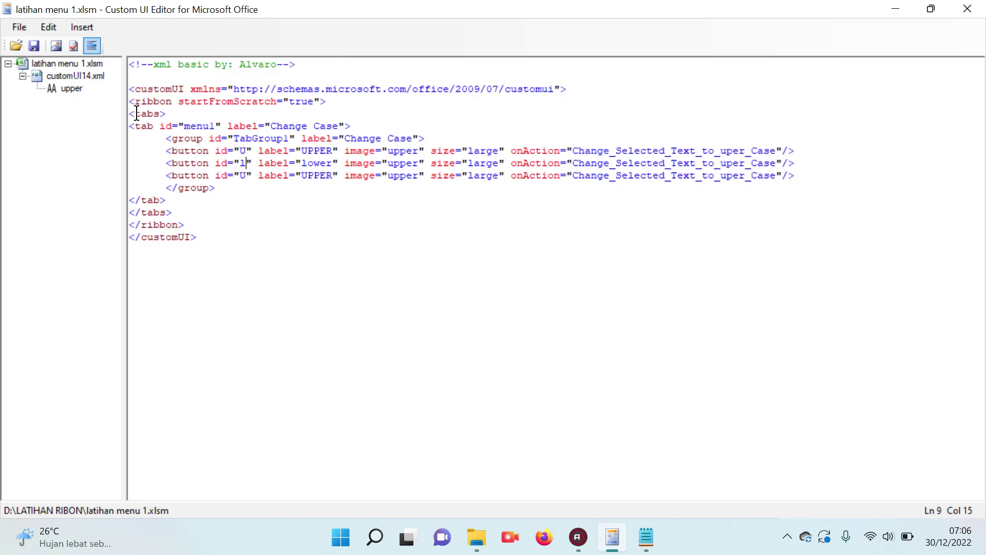
- Remove the extra third button definition and its leftover empty line
{"action": "left_click", "coordinate": [238, 176]}
{"action": "key", "text": "Delete"}
{"action": "type", "text": "p"}
{"action": "left_click_drag", "start_coordinate": [167, 177], "coordinate": [807, 175]}
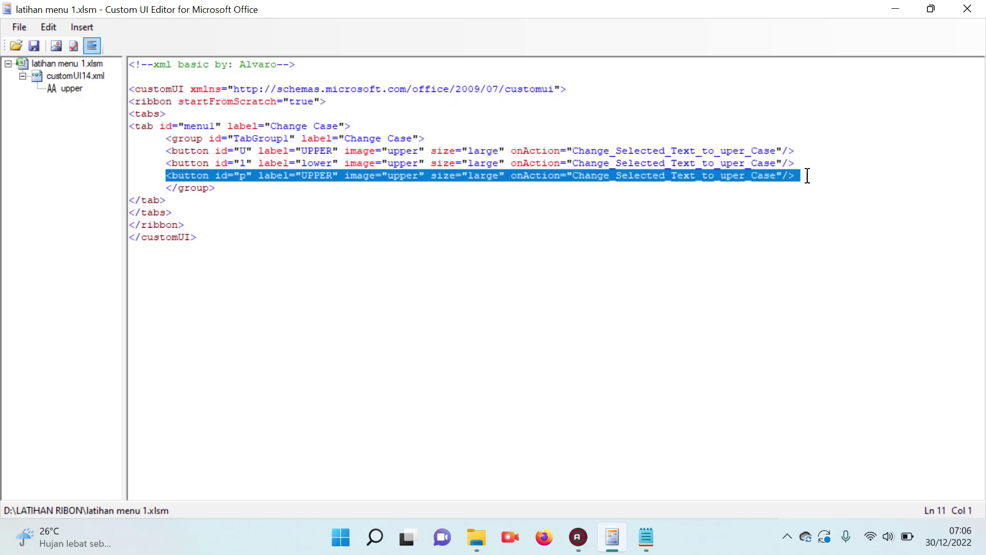
{"action": "key", "text": "Delete"}
{"action": "key", "text": "Delete"}
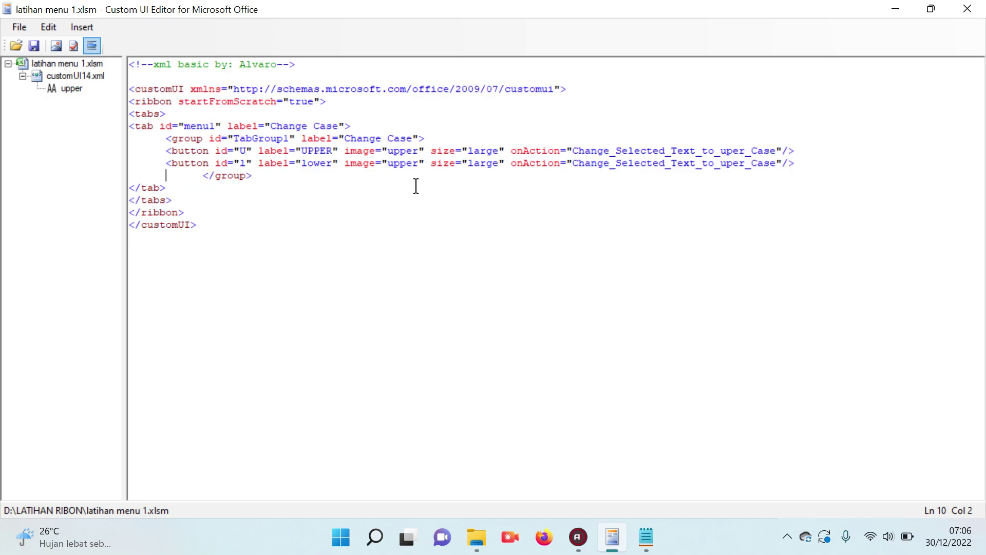
{"action": "key", "text": "Delete"}
- Insert the lower.ico icon into the workbook's icon list
{"action": "left_click", "coordinate": [72, 88]}
{"action": "left_click", "coordinate": [56, 45]}
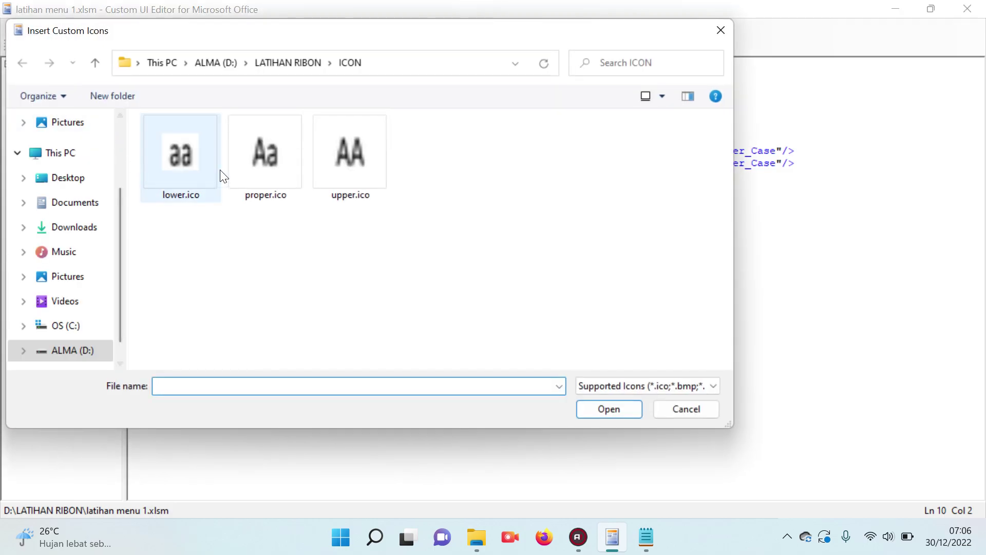
{"action": "left_click", "coordinate": [208, 163]}
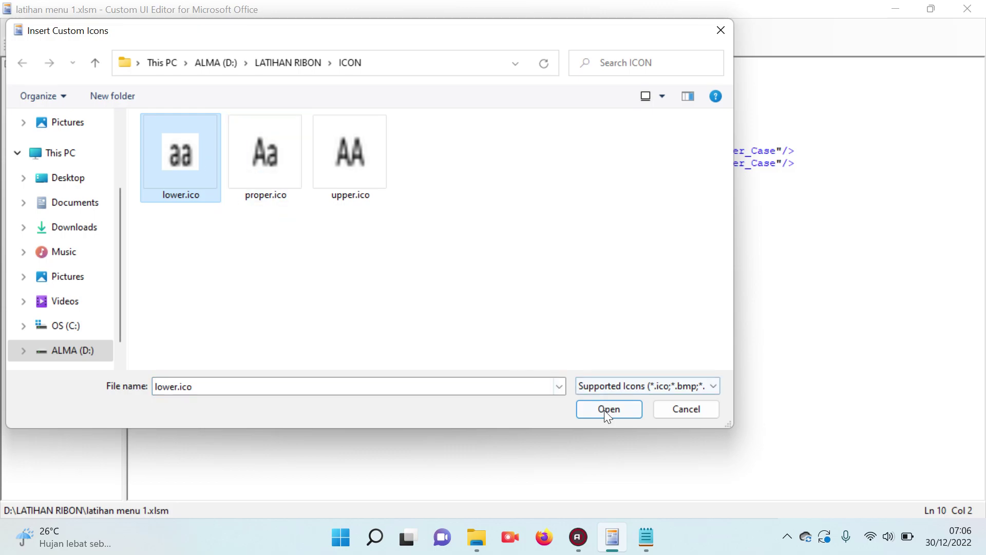
{"action": "left_click", "coordinate": [604, 409]}
{"action": "left_click", "coordinate": [70, 101]}
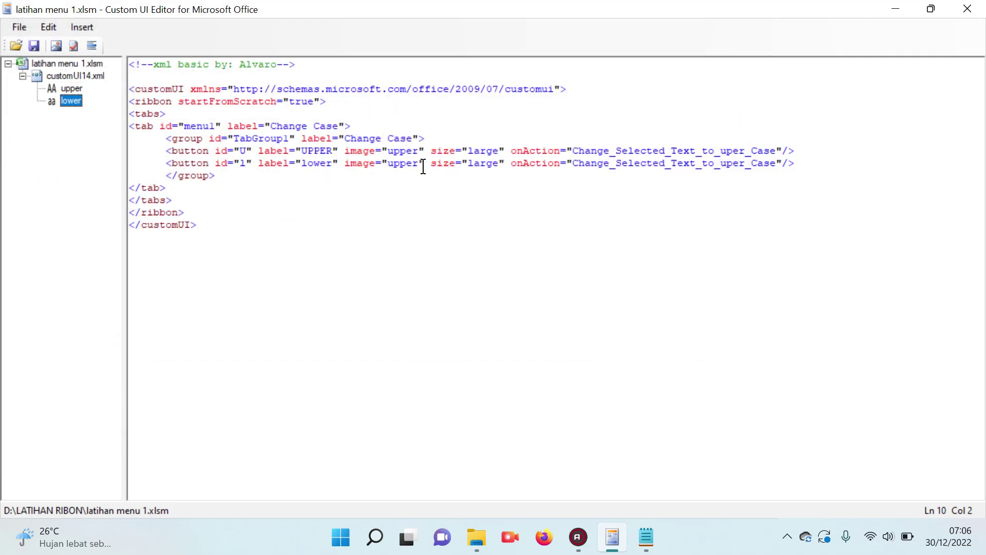
- Set the second button's image attribute to "lower"
{"action": "left_click", "coordinate": [400, 163]}
{"action": "left_click_drag", "start_coordinate": [387, 163], "coordinate": [418, 165]}
{"action": "type", "text": "lower"}
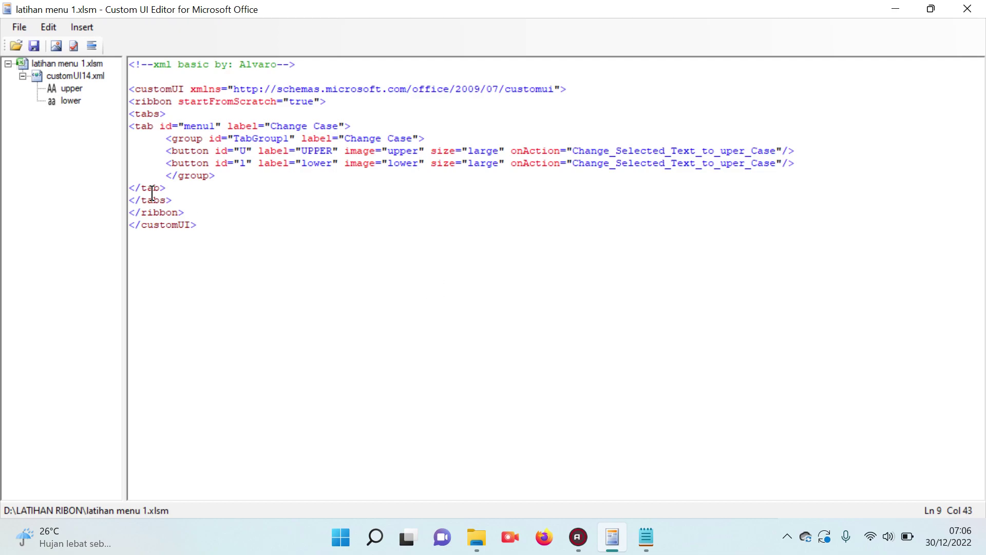
{"action": "left_click", "coordinate": [391, 222]}
- Validate the XML, generate the button callbacks, and save the workbook
{"action": "left_click", "coordinate": [73, 45]}
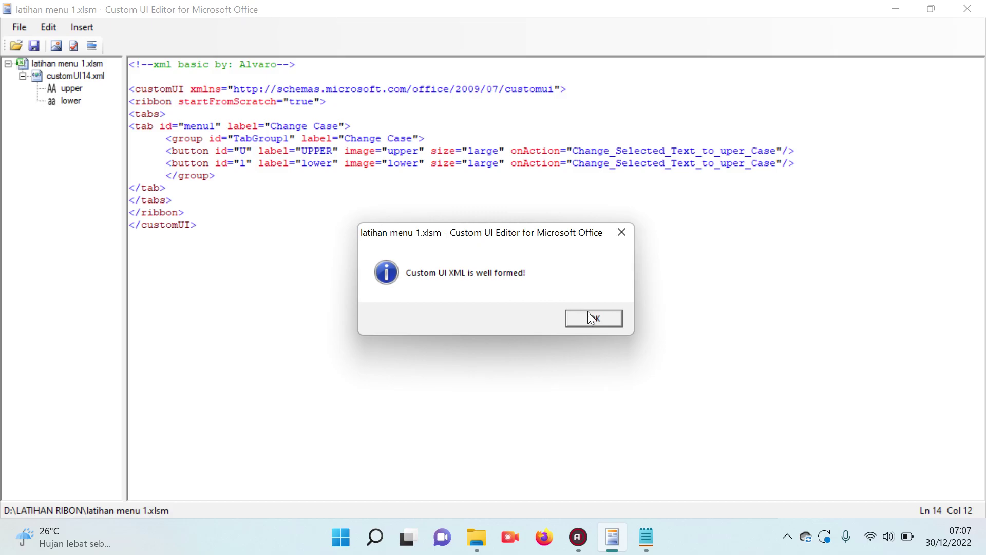
{"action": "left_click", "coordinate": [589, 315]}
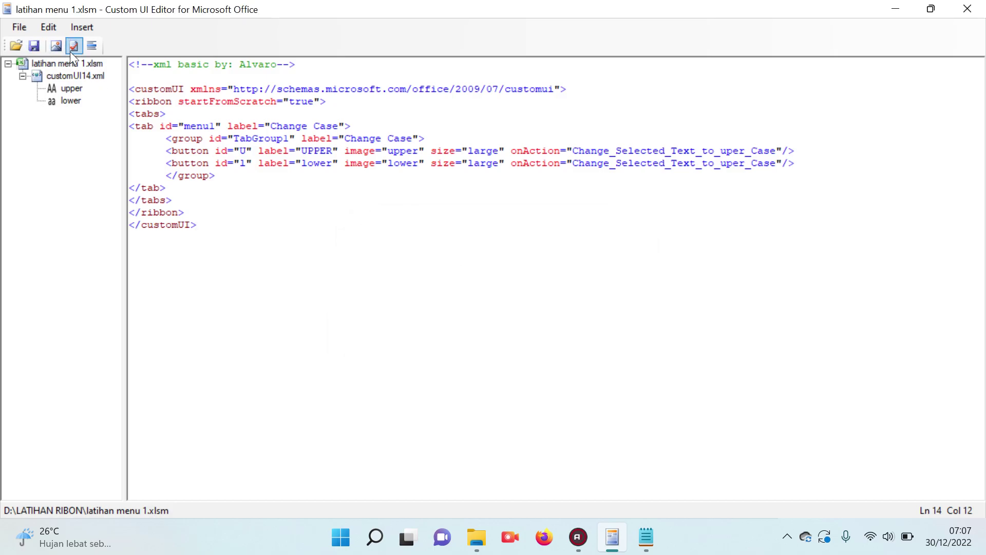
{"action": "left_click", "coordinate": [93, 46]}
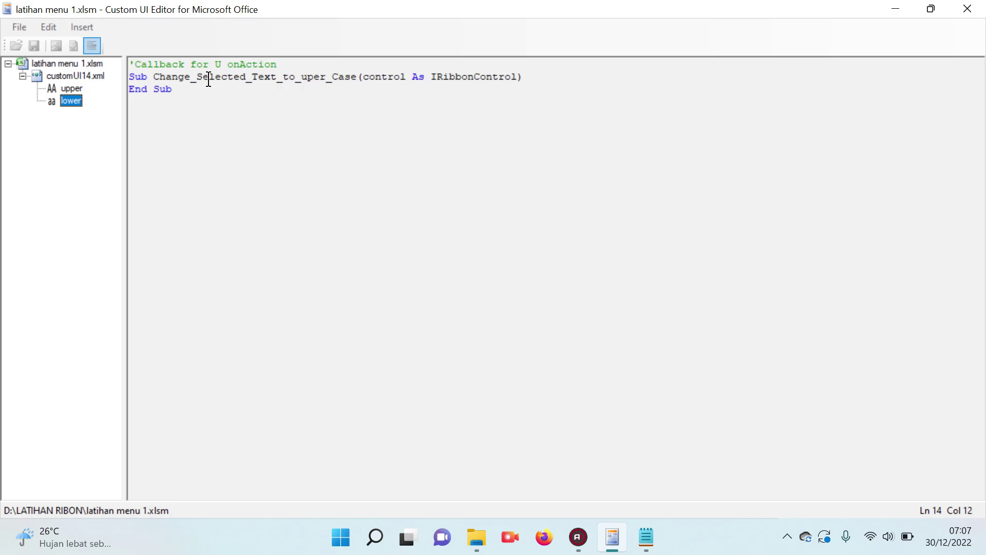
{"action": "left_click", "coordinate": [60, 79]}
{"action": "left_click", "coordinate": [323, 198]}
{"action": "left_click", "coordinate": [34, 46]}
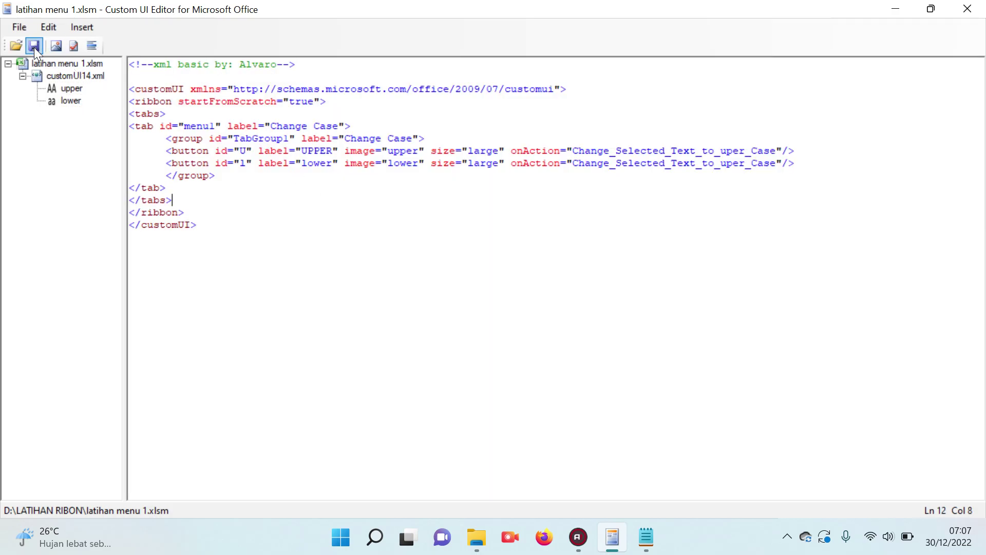
{"action": "left_click", "coordinate": [476, 537]}
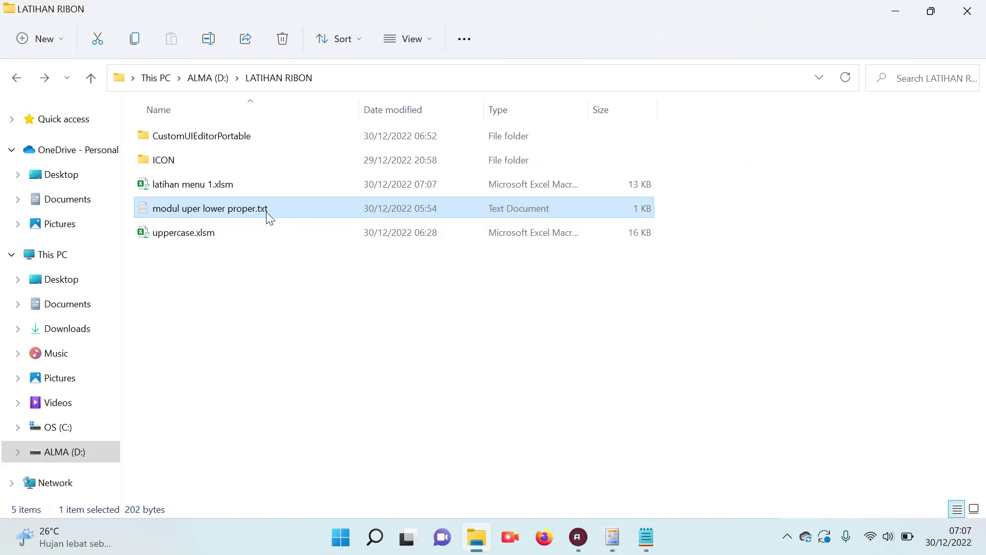
- Open latihan menu 1.xlsm, test lower and UPPER (both show macro errors), then open the VBA editor
{"action": "double_click", "coordinate": [183, 186]}
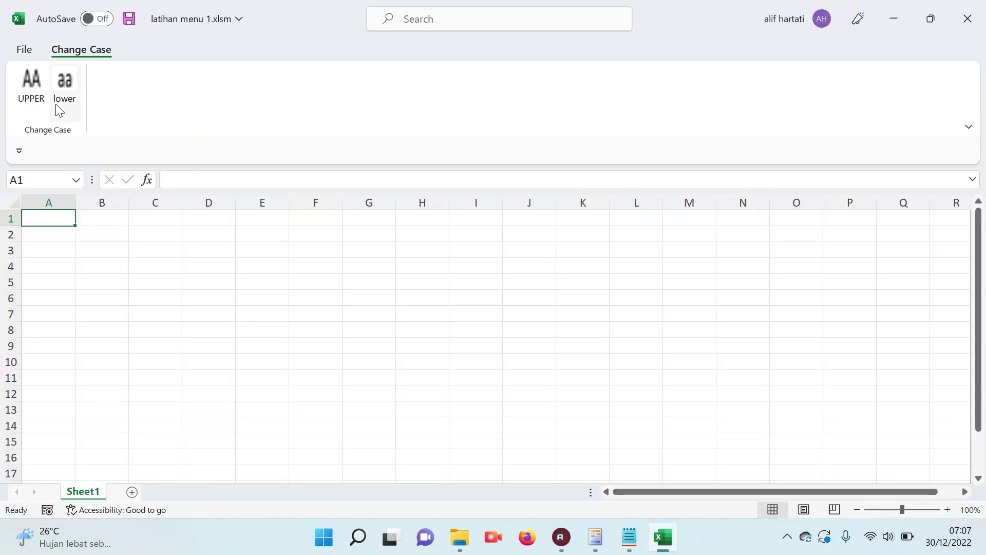
{"action": "left_click", "coordinate": [61, 90]}
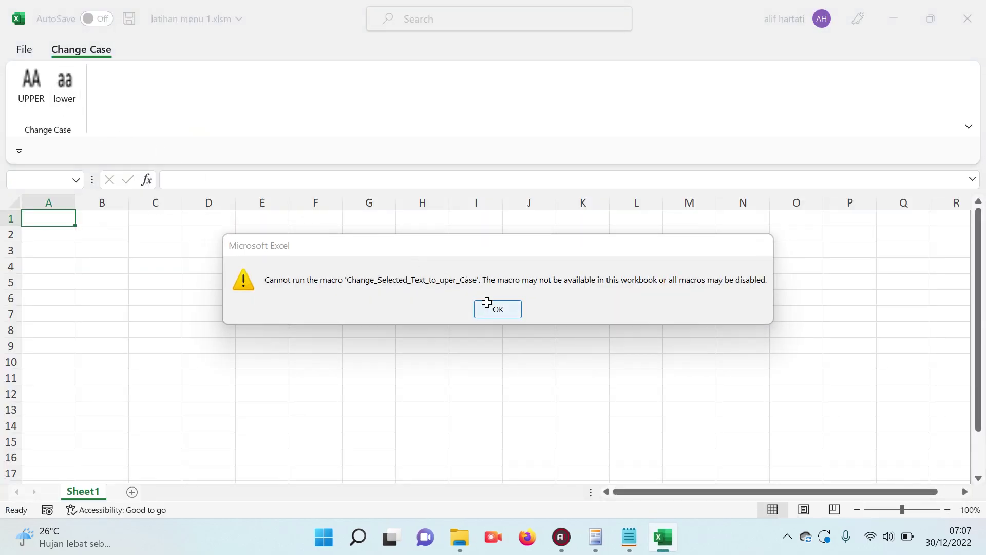
{"action": "left_click", "coordinate": [483, 307]}
{"action": "left_click", "coordinate": [37, 81]}
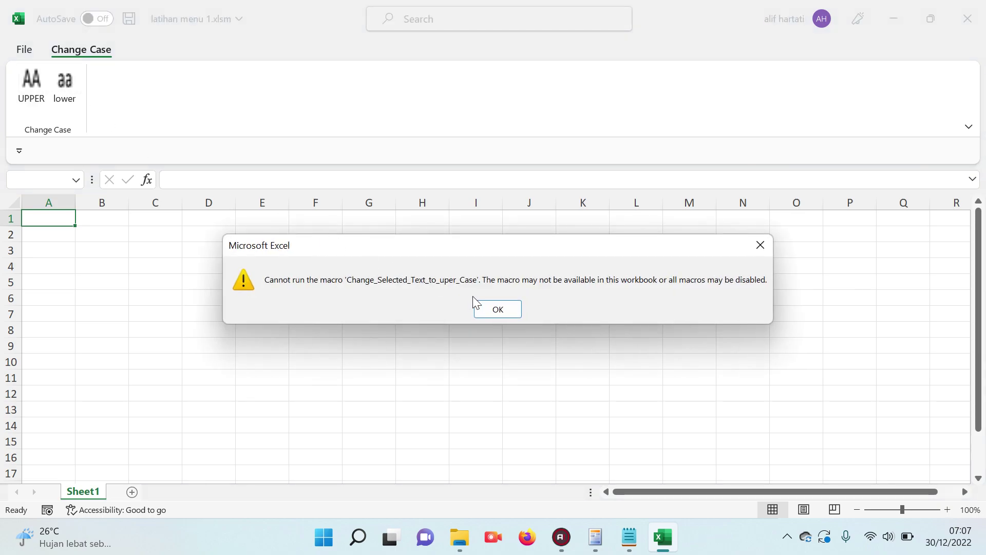
{"action": "key", "text": "Return"}
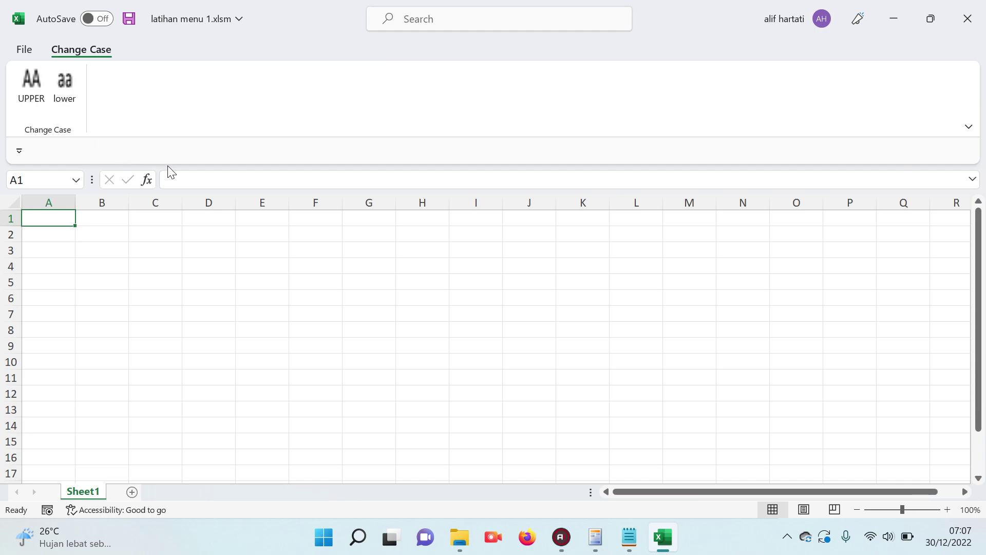
{"action": "key", "text": "alt+F11"}
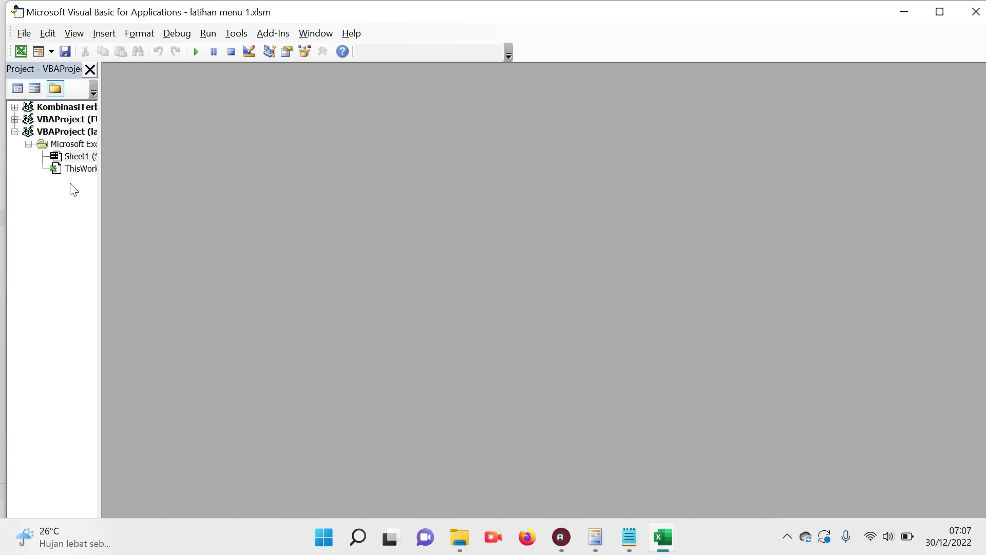
- Add a new code module, Module1, to the workbook's VBA project
{"action": "scroll", "coordinate": [73, 190], "scroll_direction": "right", "scroll_amount": 2}
{"action": "scroll", "coordinate": [73, 190], "scroll_direction": "left", "scroll_amount": 2}
{"action": "left_click", "coordinate": [111, 33]}
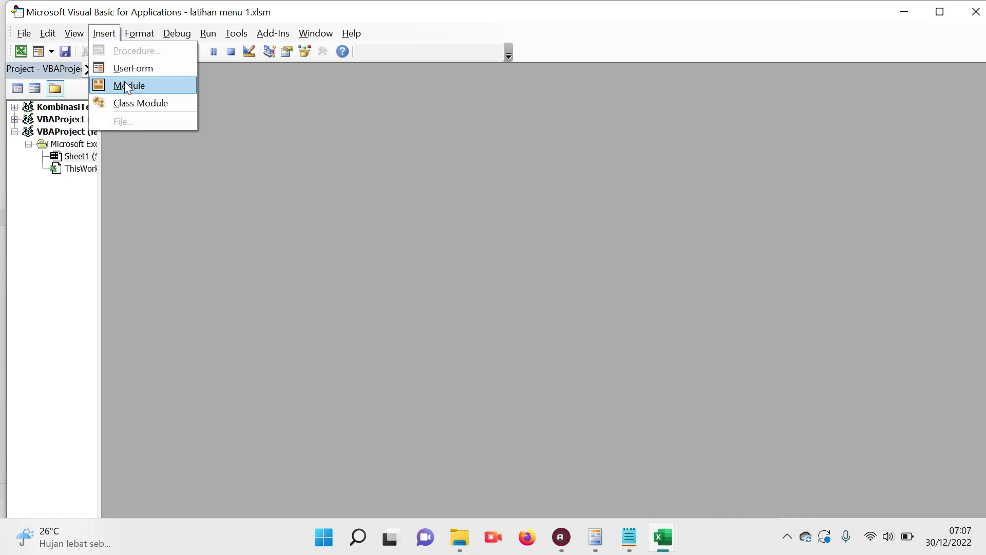
{"action": "left_click", "coordinate": [130, 83]}
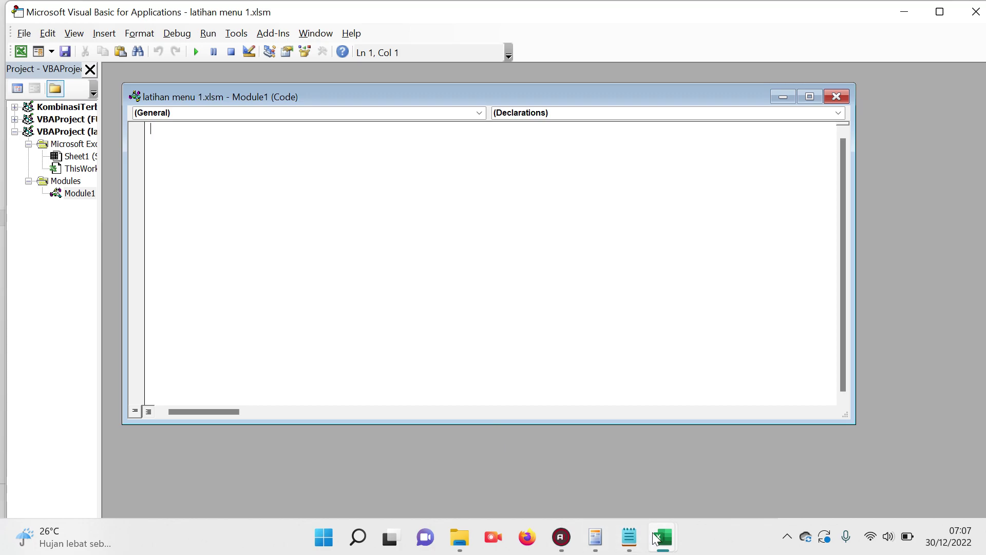
{"action": "mouse_move", "coordinate": [595, 537]}
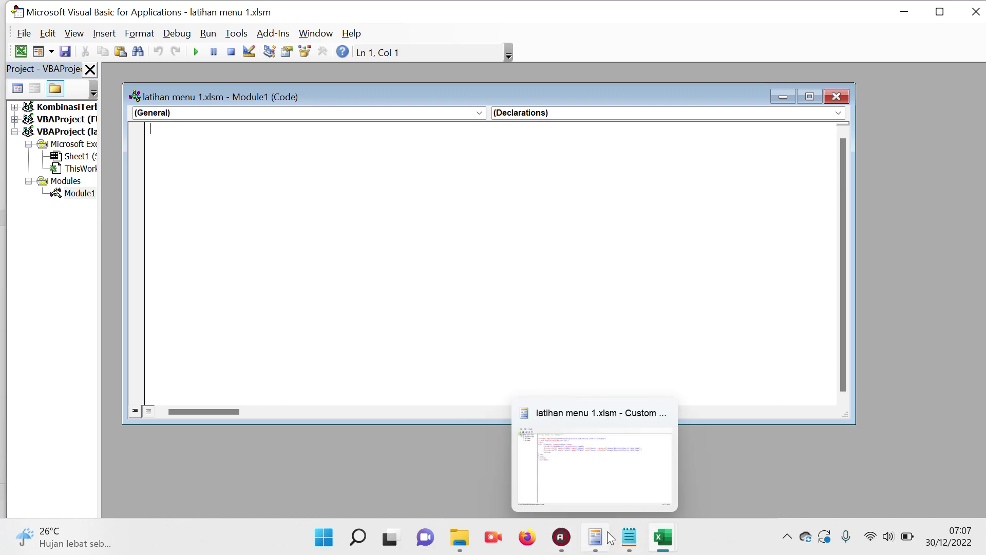
- Generate callbacks in Custom UI Editor and paste the Change_Selected_Text_to_uper_Case stub into Module1
{"action": "left_click", "coordinate": [609, 537]}
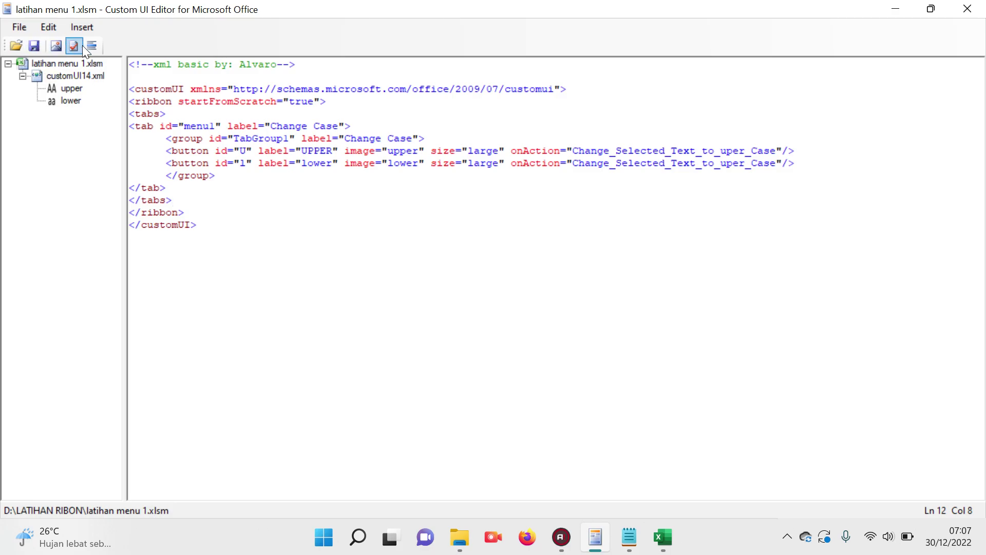
{"action": "left_click", "coordinate": [92, 45]}
{"action": "left_click_drag", "start_coordinate": [175, 93], "coordinate": [139, 70]}
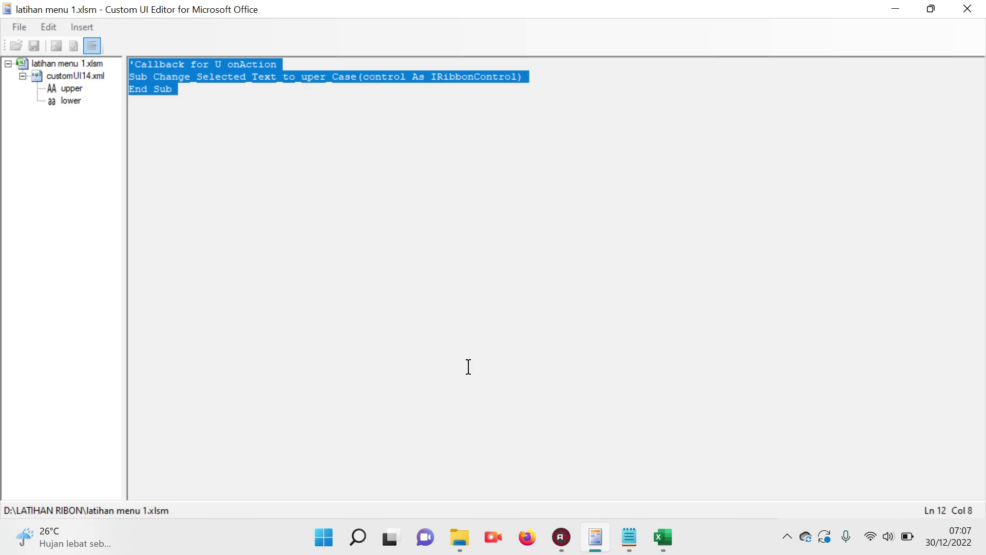
{"action": "mouse_move", "coordinate": [662, 537]}
{"action": "left_click", "coordinate": [723, 492]}
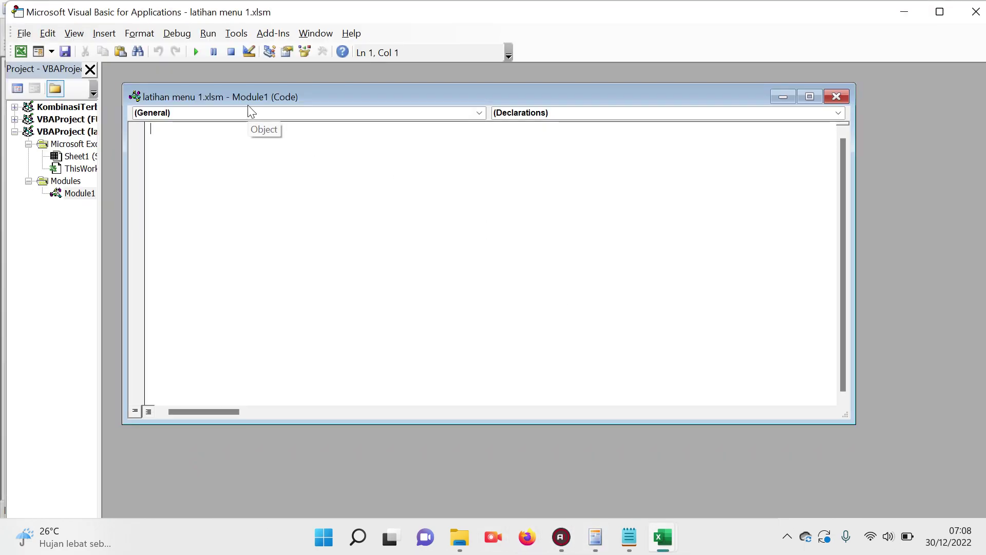
{"action": "type", "text": "'Callback for U onAction Sub Change_Selected_Text_to_uper_Case(control As IRibbonControl) End Sub"}
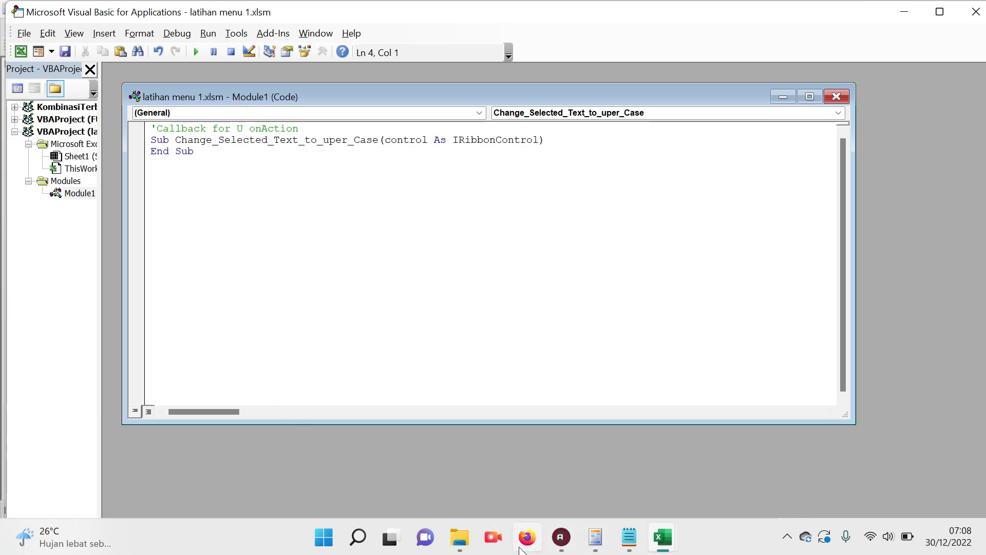
{"action": "left_click", "coordinate": [460, 537]}
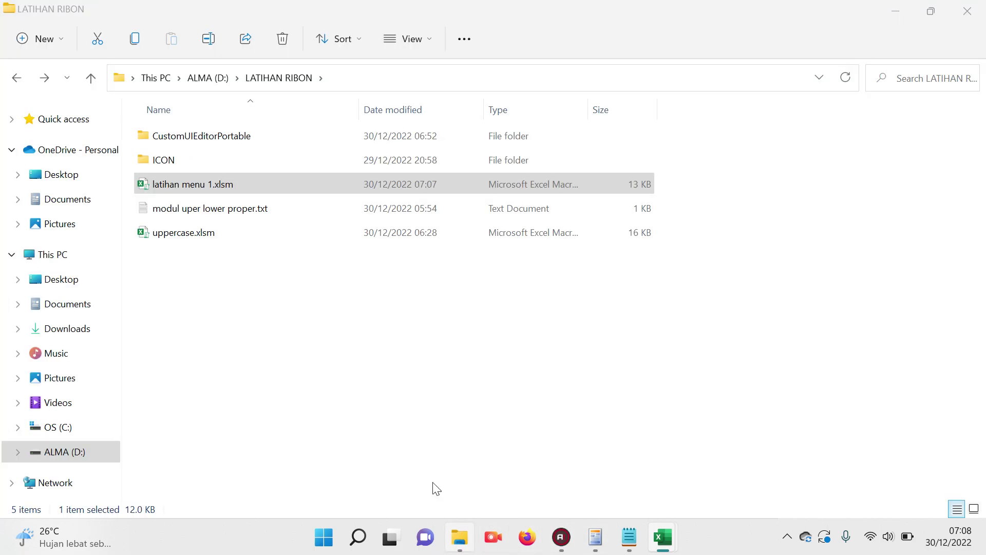
- Paste the UCase loop from modul uper lower proper.txt into the uper Sub, then select the whole Sub
{"action": "double_click", "coordinate": [180, 212]}
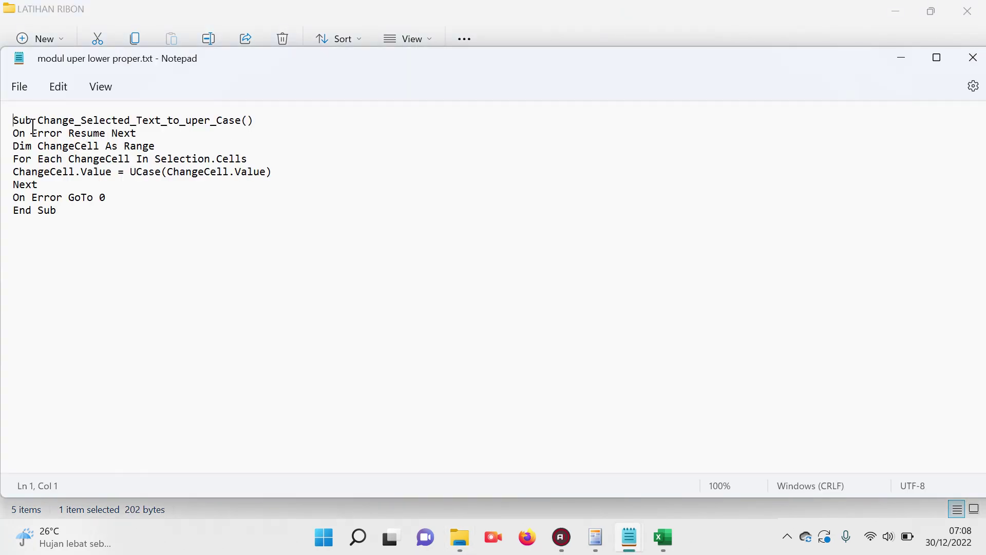
{"action": "left_click_drag", "start_coordinate": [15, 137], "coordinate": [126, 198]}
{"action": "key", "text": "ctrl+c"}
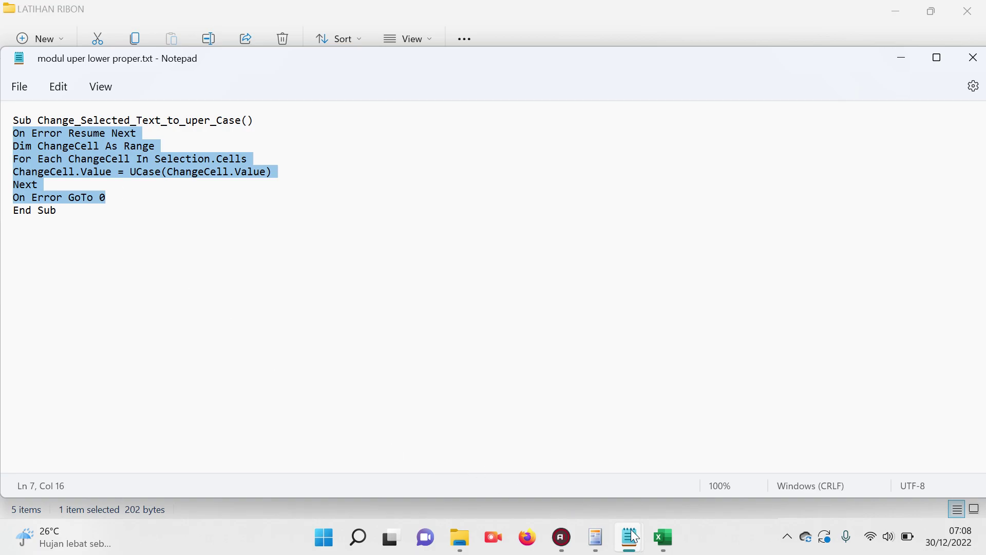
{"action": "mouse_move", "coordinate": [663, 538]}
{"action": "left_click", "coordinate": [740, 467]}
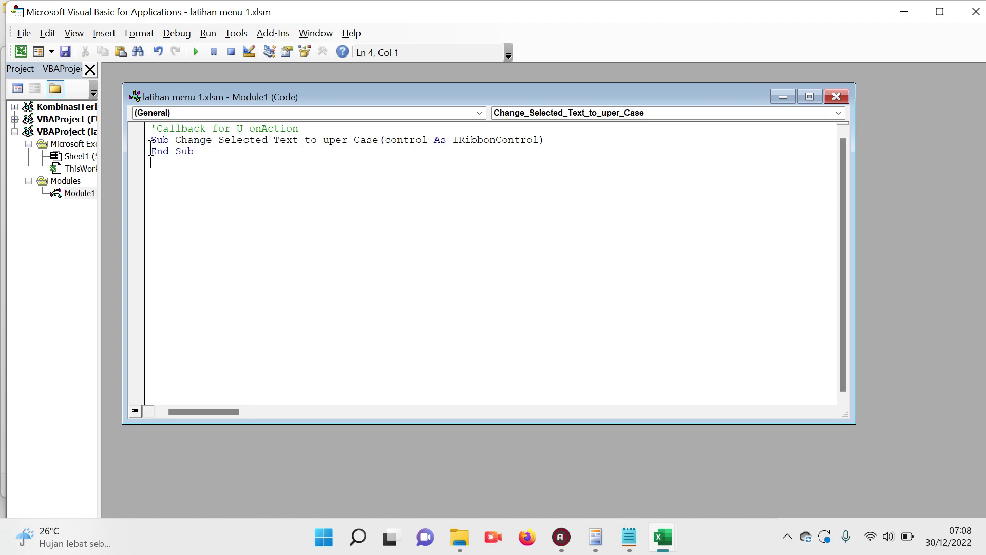
{"action": "key", "text": "Return"}
{"action": "key", "text": "ctrl+v"}
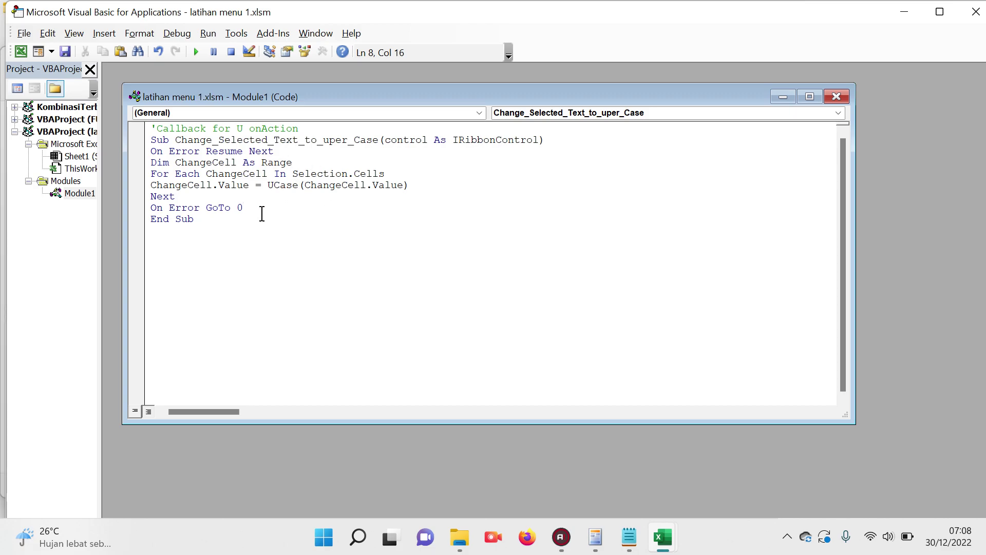
{"action": "left_click_drag", "start_coordinate": [155, 140], "coordinate": [179, 185]}
{"action": "left_click_drag", "start_coordinate": [150, 140], "coordinate": [216, 218]}
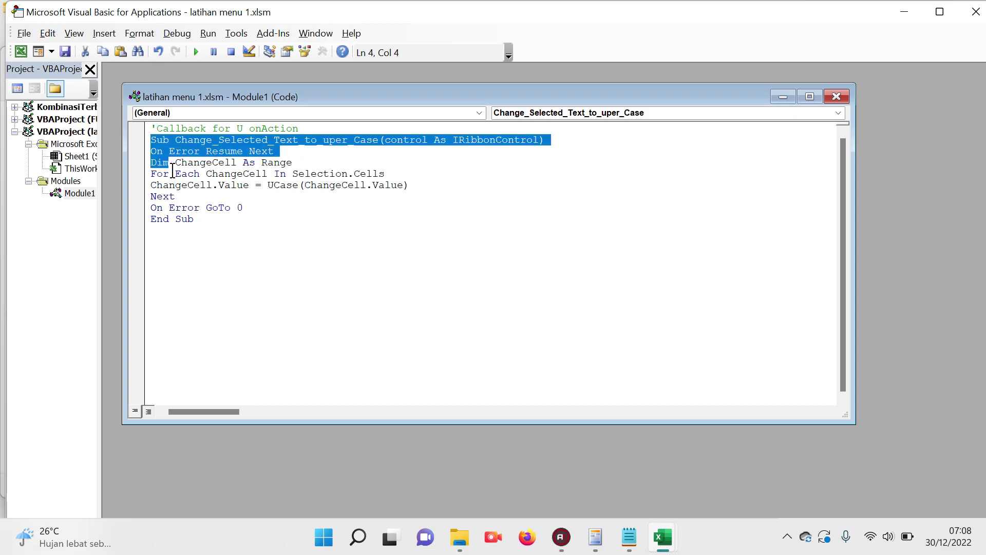
{"action": "left_click", "coordinate": [226, 226]}
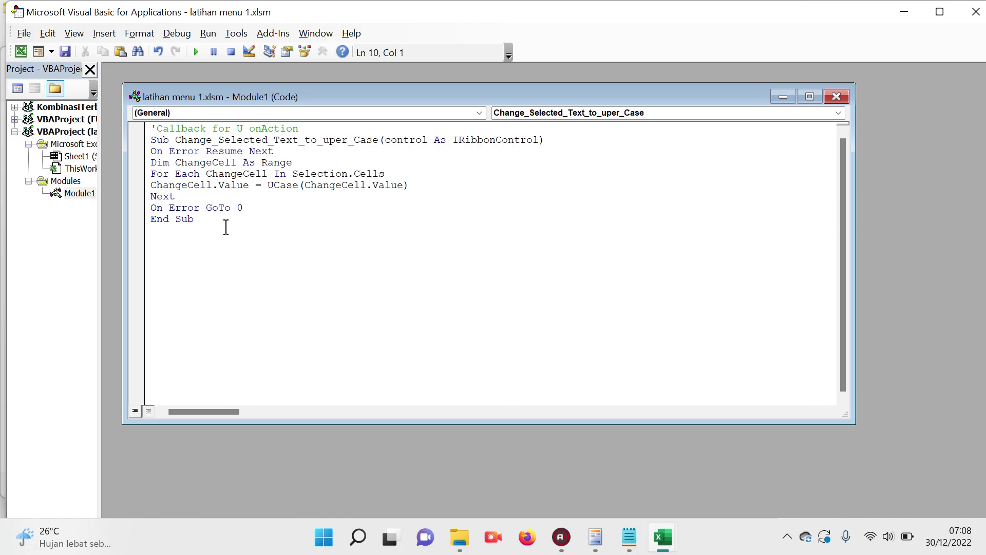
- Duplicate the Sub as Change_Selected_Text_to_lower_Case using LCase, save the code, and return to Excel
{"action": "type", "text": "Sub Change_Selected_Text_to_uper_Case(control As IRibbonControl) On Error Resume Next Dim ChangeCell As Range For Each ChangeCell In Selection.Cells ChangeCell.Value = UCase(ChangeCell.Value) Next On Error GoTo 0 End Sub"}
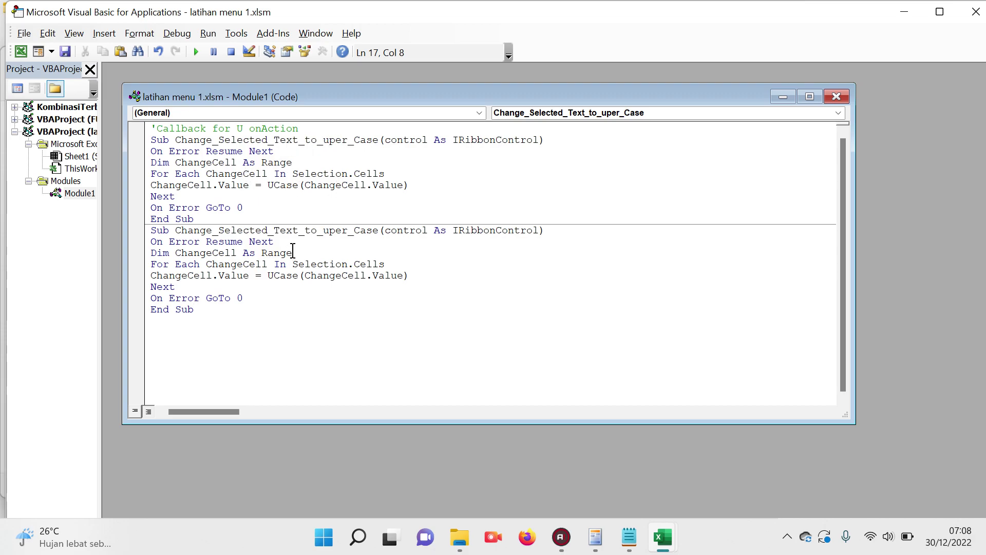
{"action": "left_click", "coordinate": [326, 230]}
{"action": "key", "text": "Delete"}
{"action": "key", "text": "Delete"}
{"action": "key", "text": "Delete"}
{"action": "key", "text": "Delete"}
{"action": "type", "text": "lower"}
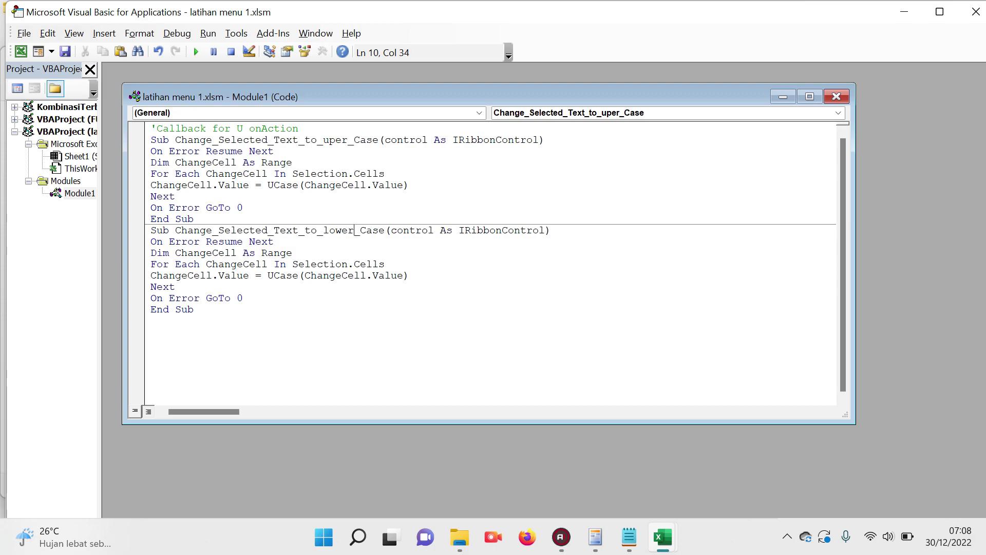
{"action": "left_click", "coordinate": [263, 275]}
{"action": "key", "text": "Delete"}
{"action": "type", "text": "l"}
{"action": "left_click", "coordinate": [65, 51]}
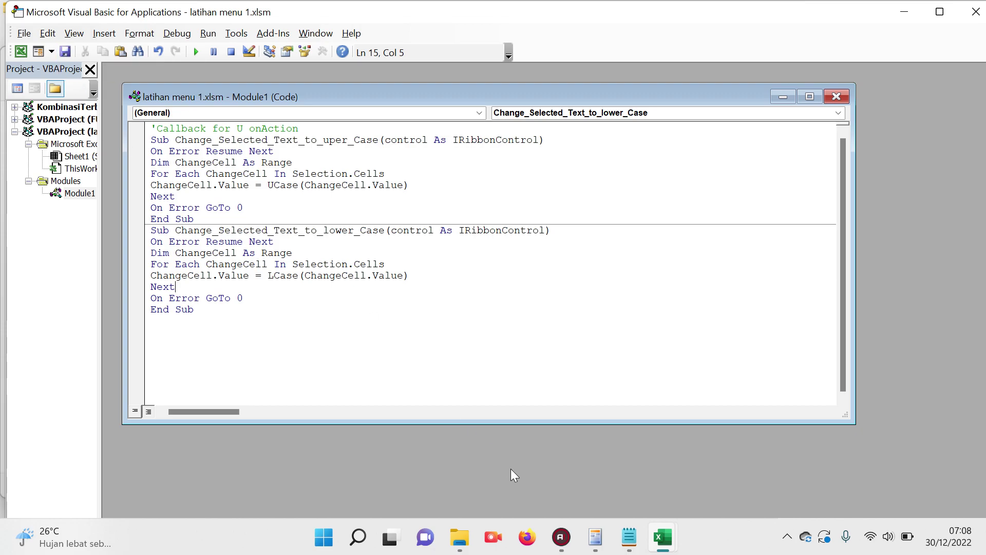
{"action": "left_click", "coordinate": [620, 487]}
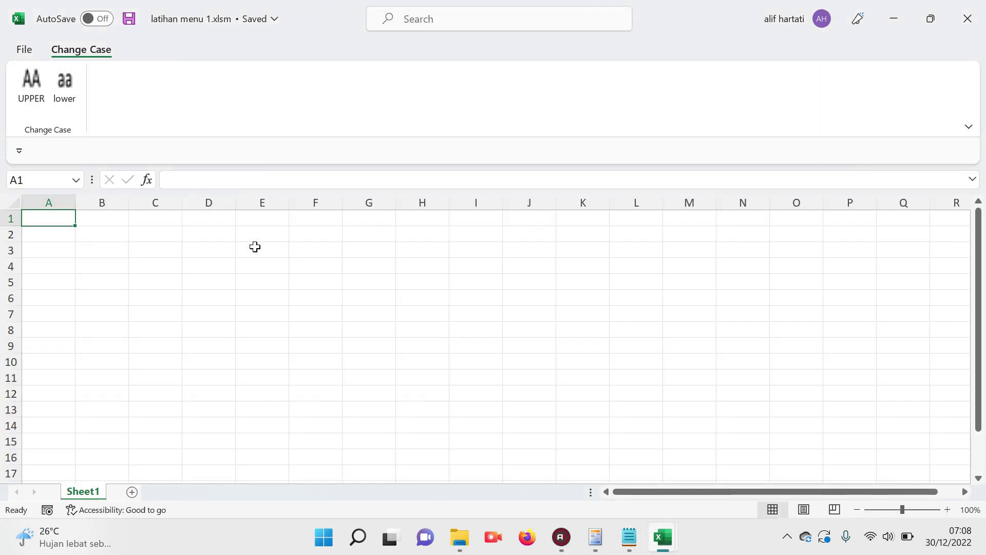
- Enter aaaa, bbbb, ccccc and dddd into cells A1 to A4
{"action": "type", "text": "aaaa"}
{"action": "key", "text": "Return"}
{"action": "type", "text": "bbbb"}
{"action": "key", "text": "Return"}
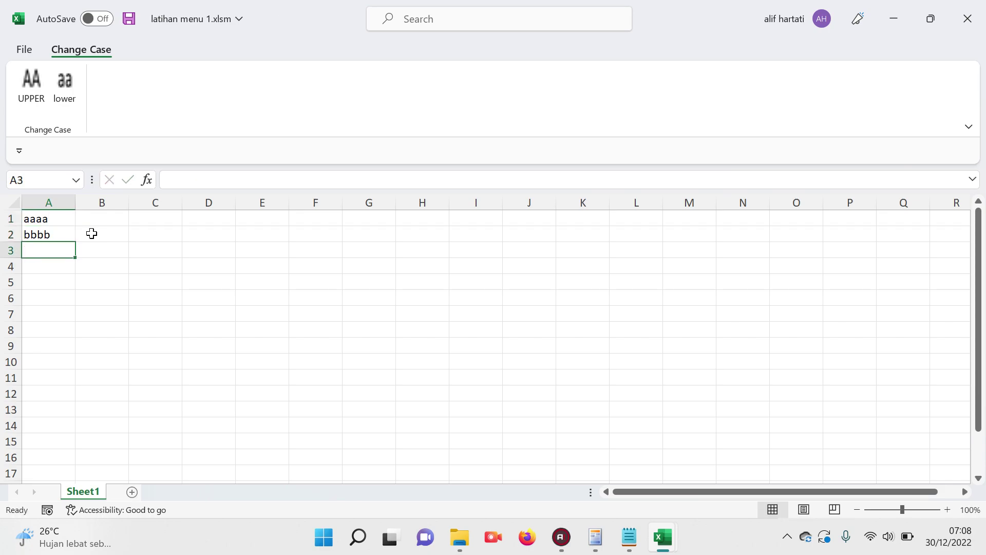
{"action": "type", "text": "ccccc"}
{"action": "key", "text": "Return"}
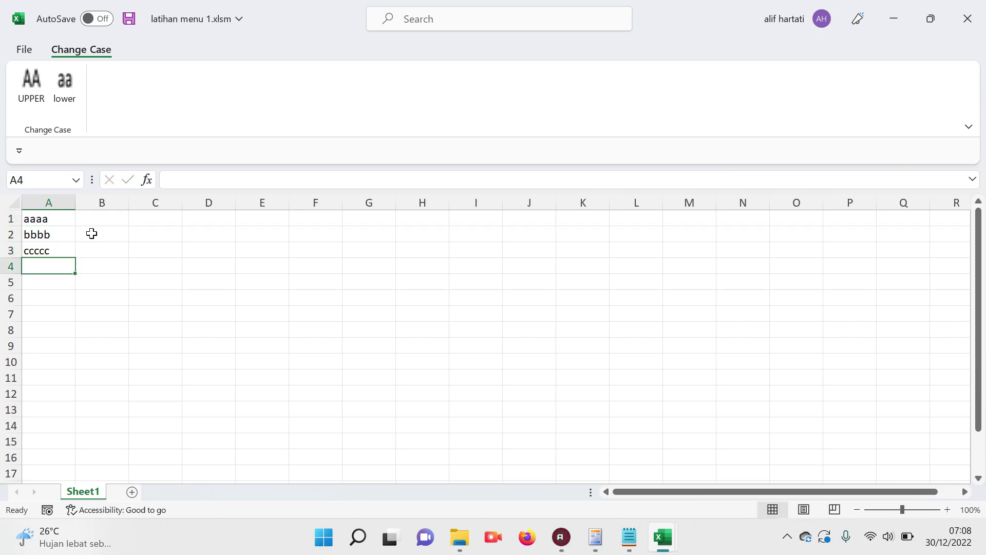
{"action": "type", "text": "dddd"}
{"action": "key", "text": "Return"}
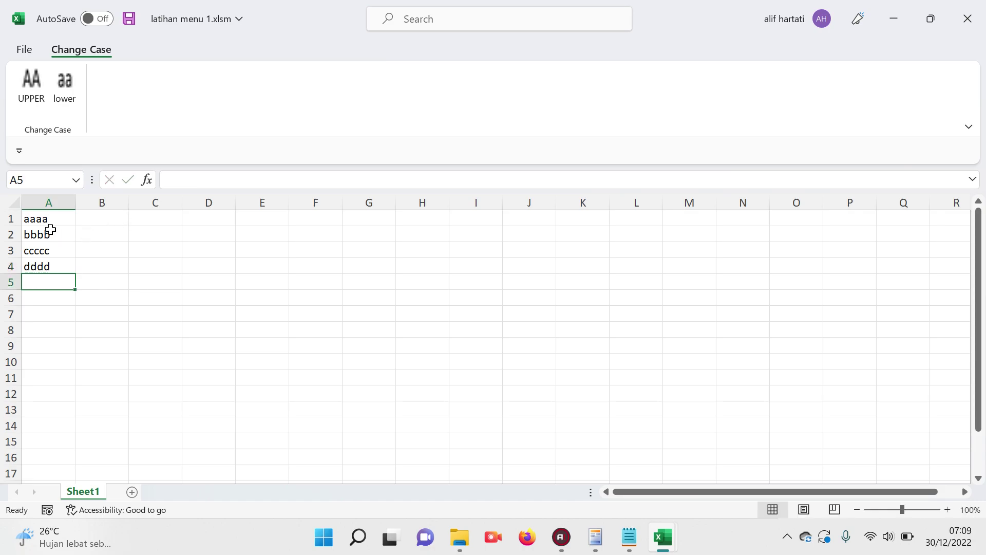
- Convert A1:A4 to uppercase with the UPPER button, then bring up the VBA editor
{"action": "left_click_drag", "start_coordinate": [50, 221], "coordinate": [46, 265]}
{"action": "left_click", "coordinate": [34, 100]}
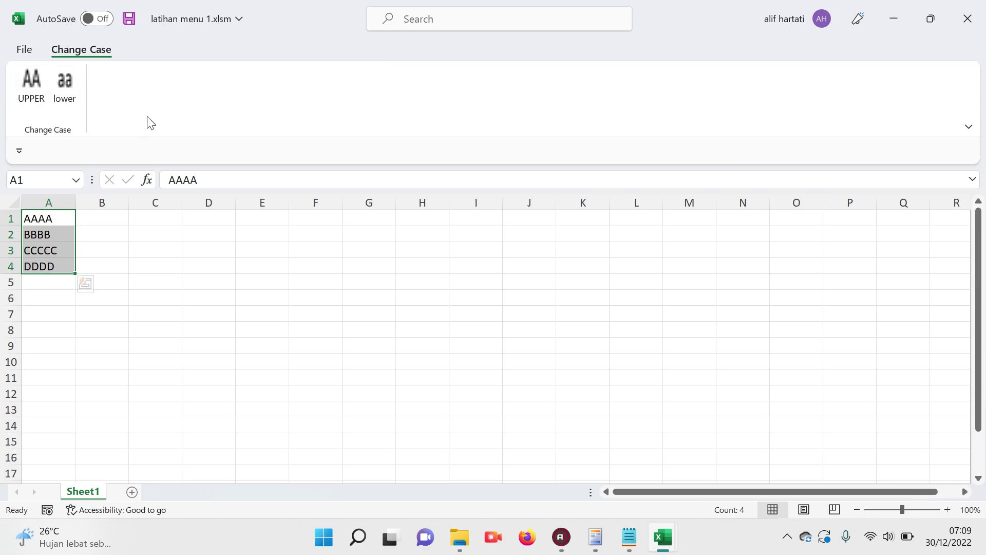
{"action": "mouse_move", "coordinate": [662, 537]}
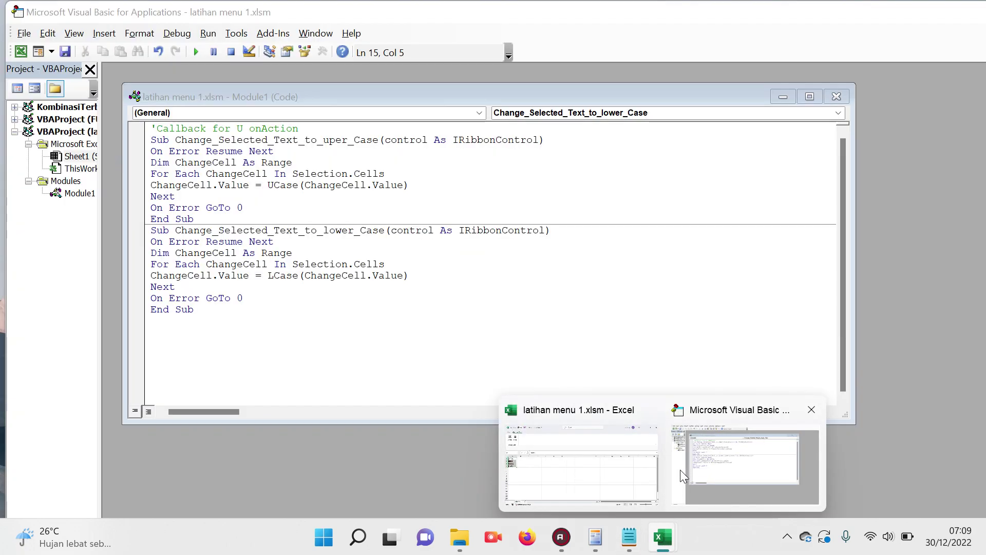
{"action": "left_click", "coordinate": [680, 469]}
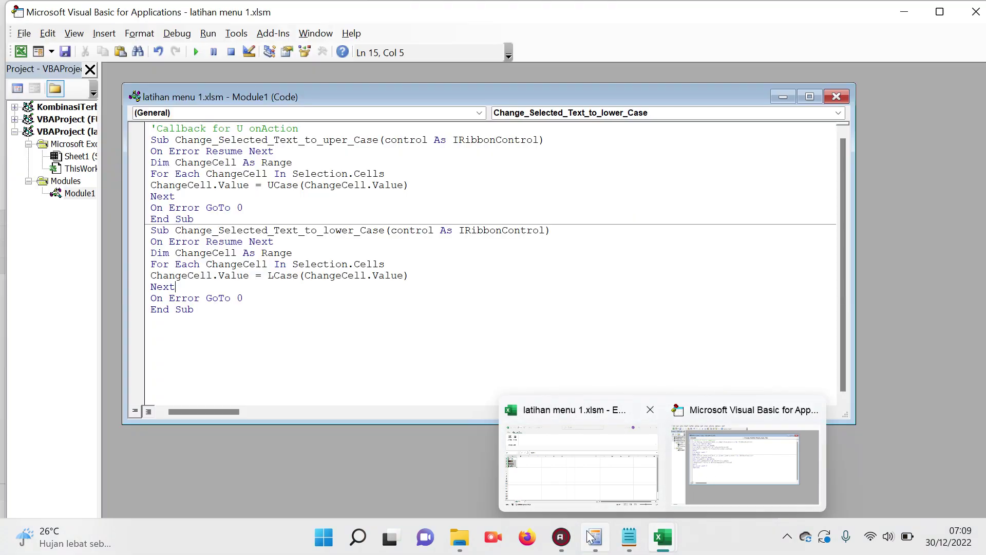
- In customUI14.xml, set the lower button's onAction to Change_Selected_Text_to_lower_Case and save
{"action": "left_click", "coordinate": [591, 536]}
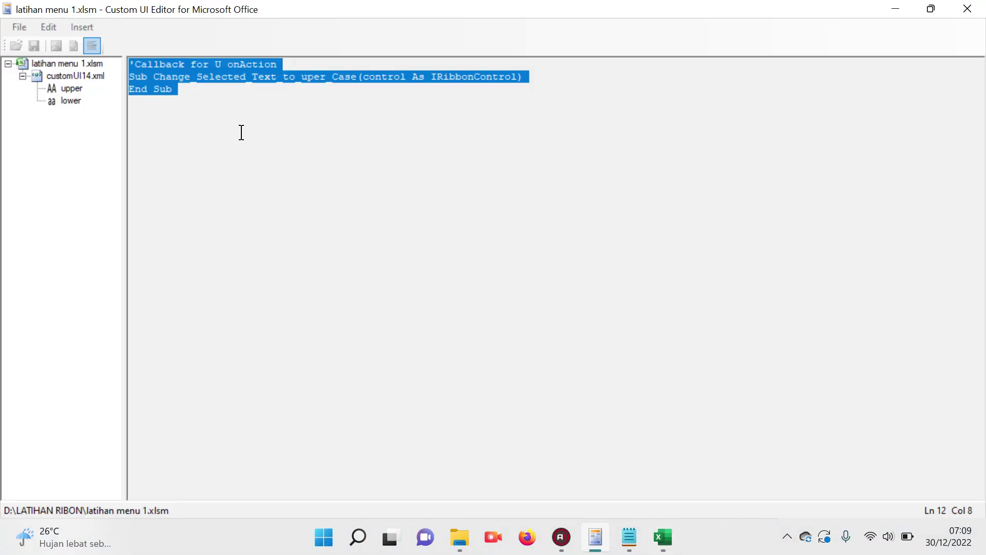
{"action": "left_click", "coordinate": [67, 77]}
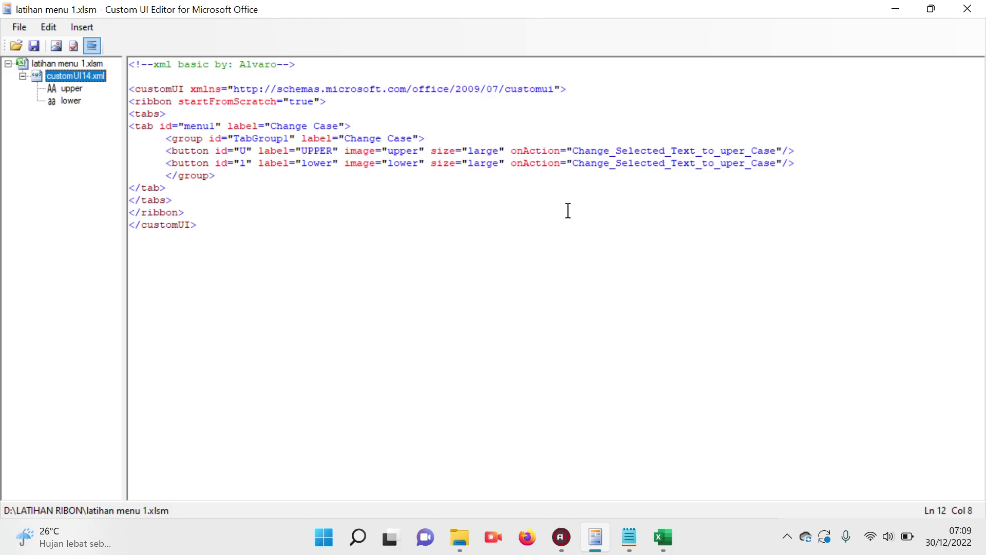
{"action": "left_click", "coordinate": [725, 163]}
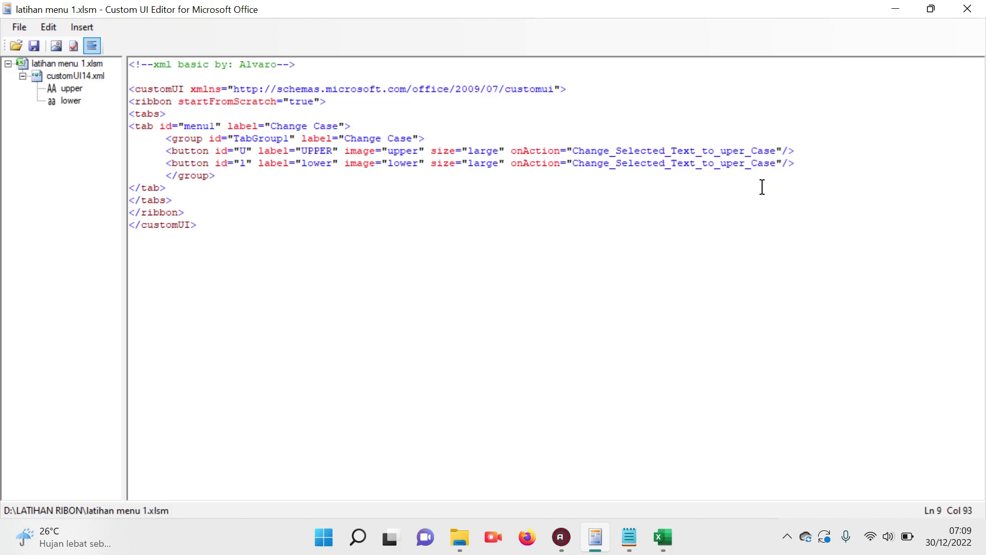
{"action": "key", "text": "Delete"}
{"action": "key", "text": "Delete"}
{"action": "key", "text": "Delete"}
{"action": "key", "text": "Delete"}
{"action": "type", "text": "lower"}
{"action": "left_click", "coordinate": [662, 257]}
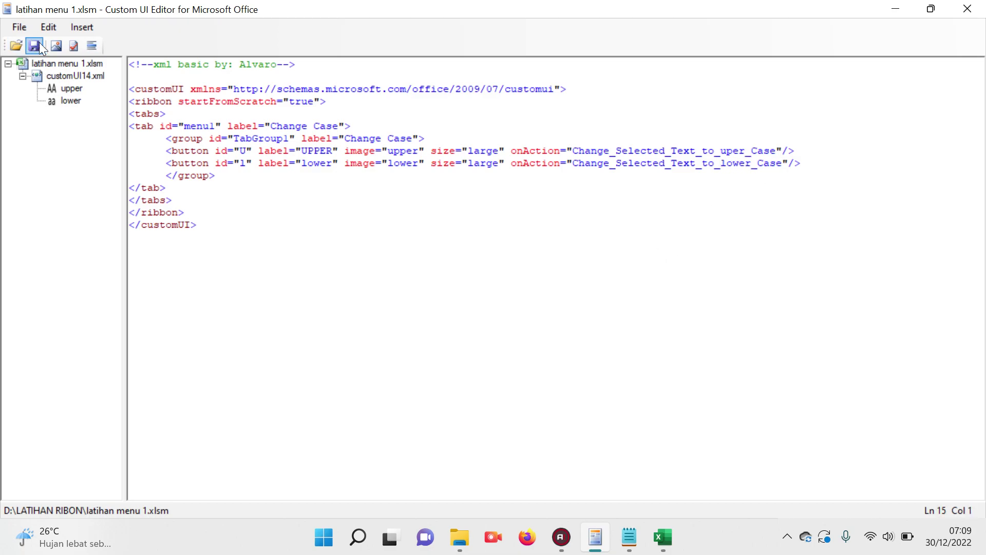
- Validate the ribbon XML as well formed, then close the Excel workbook
{"action": "left_click", "coordinate": [72, 46]}
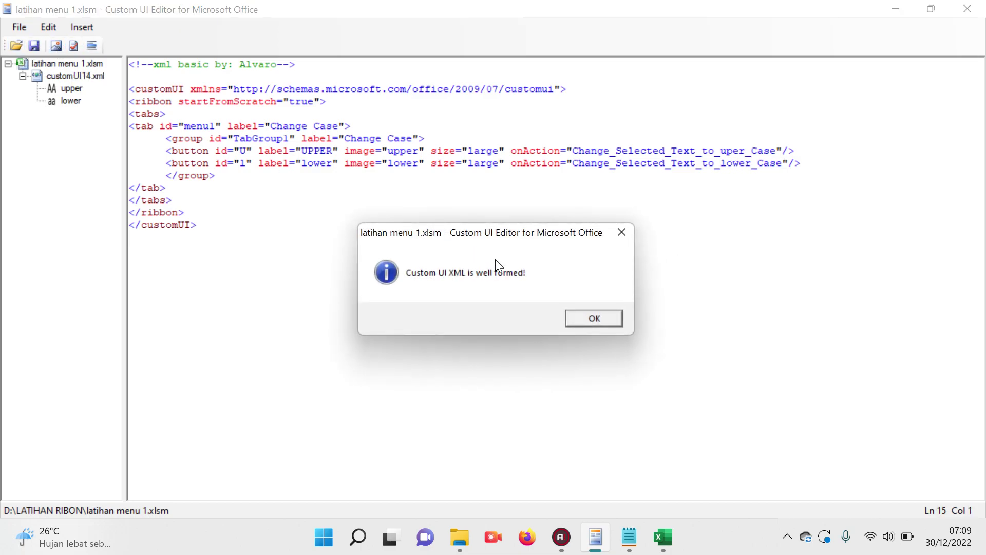
{"action": "left_click", "coordinate": [584, 320]}
{"action": "left_click", "coordinate": [662, 537]}
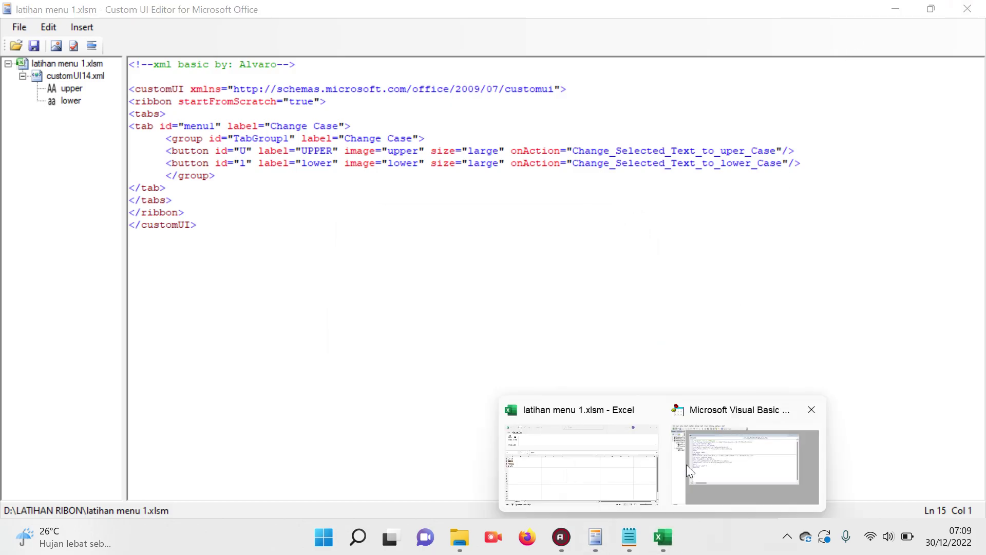
{"action": "left_click", "coordinate": [580, 462]}
{"action": "left_click", "coordinate": [968, 18]}
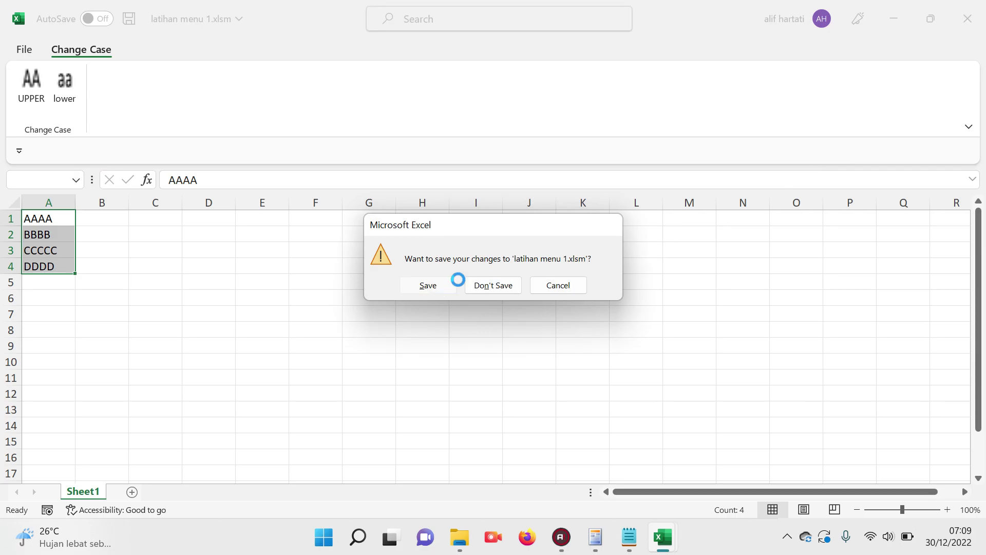
- Answer Excel's save prompt so it closes, then revalidate the ribbon XML
{"action": "left_click", "coordinate": [450, 280]}
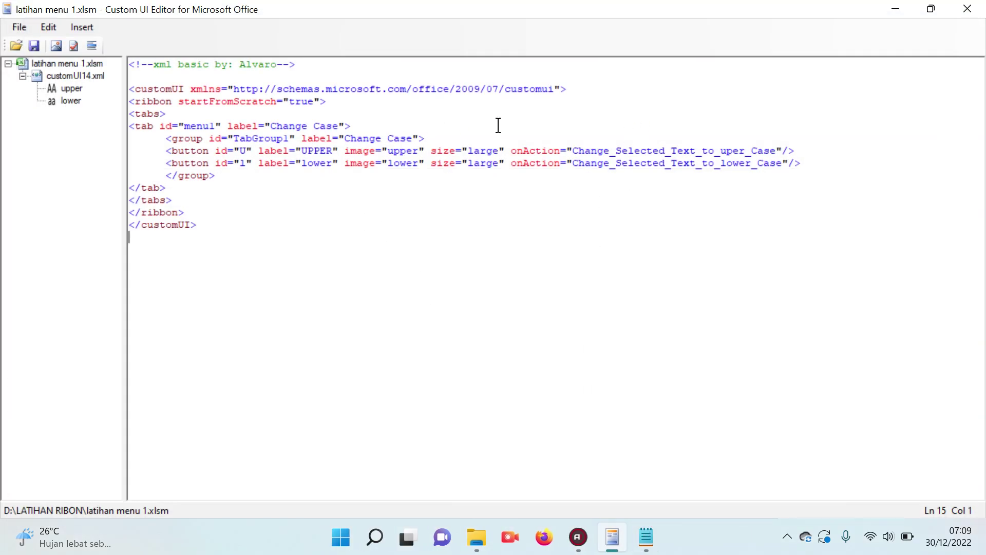
{"action": "left_click", "coordinate": [76, 76]}
{"action": "key", "text": "Escape"}
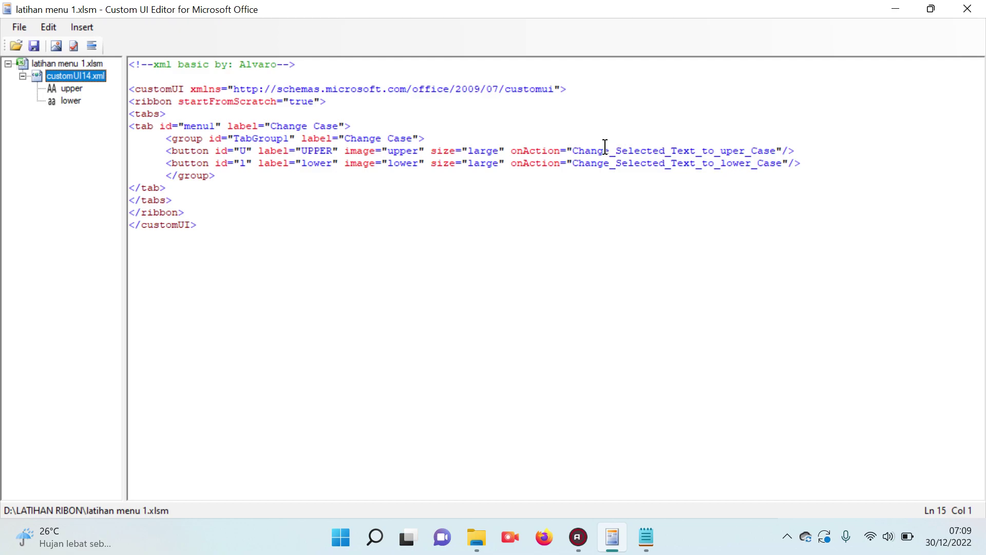
{"action": "left_click", "coordinate": [75, 47]}
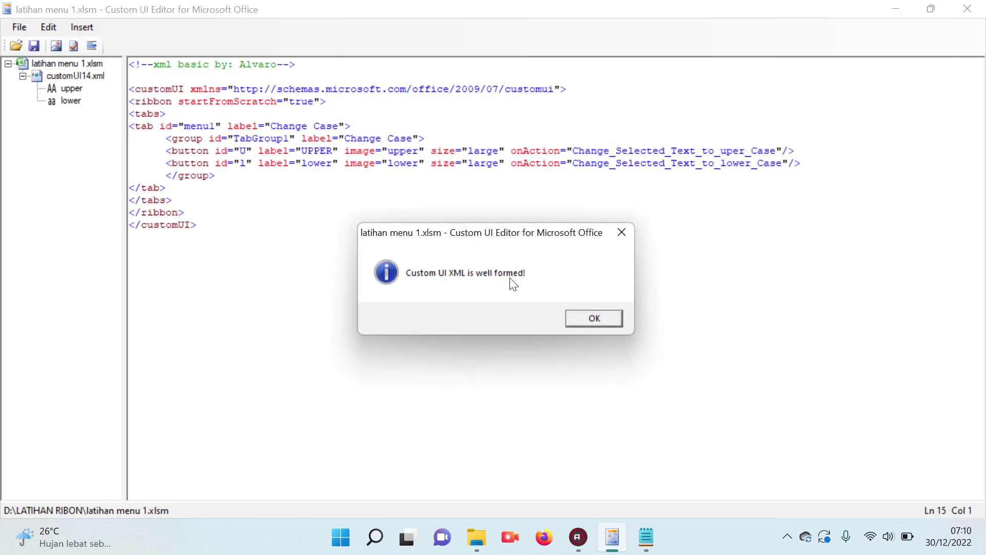
{"action": "left_click", "coordinate": [579, 317]}
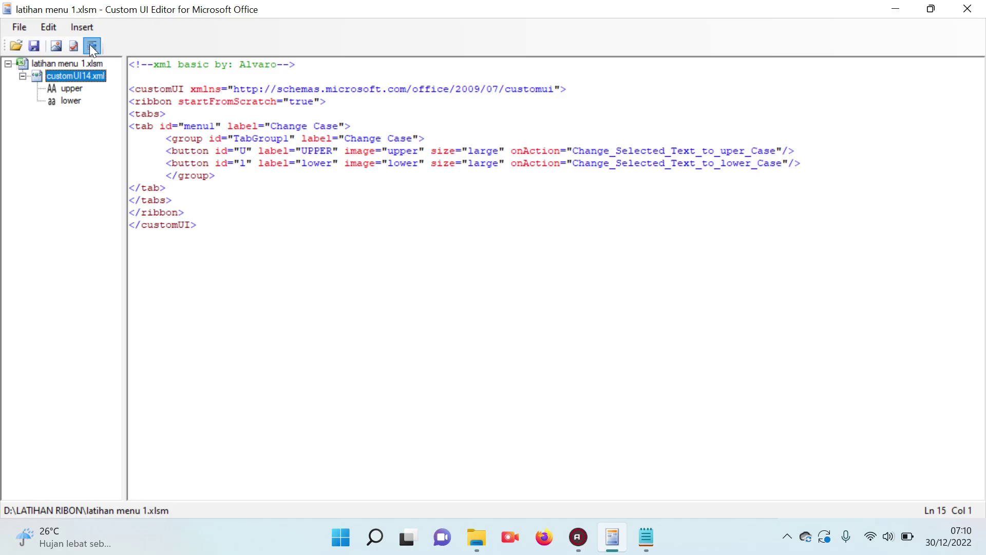
- Generate callback stubs for both buttons and select the lower button's stub
{"action": "left_click", "coordinate": [92, 46]}
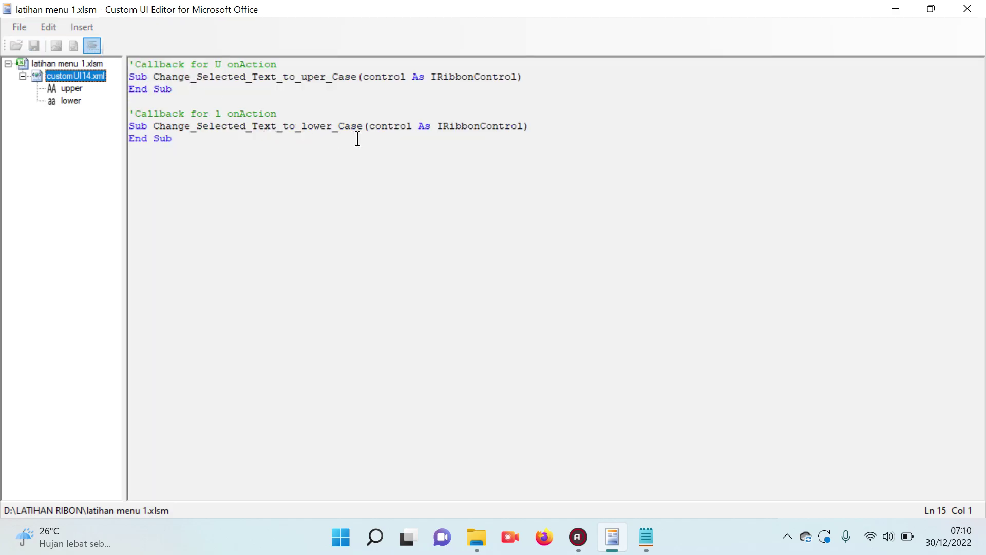
{"action": "left_click_drag", "start_coordinate": [206, 139], "coordinate": [122, 109]}
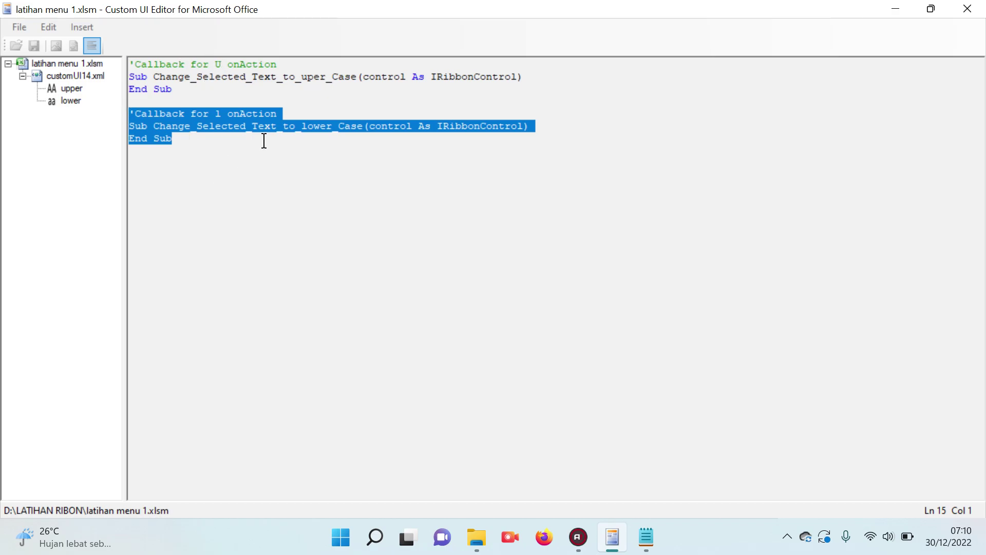
{"action": "left_click", "coordinate": [477, 536]}
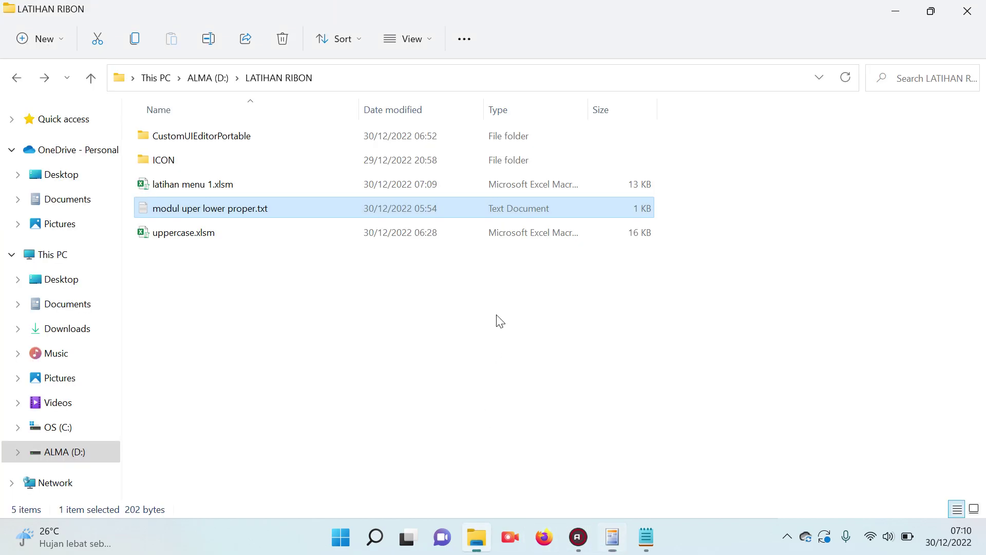
- Reopen latihan menu 1.xlsm and bring up its VBA editor with Alt+F11
{"action": "left_click", "coordinate": [193, 190]}
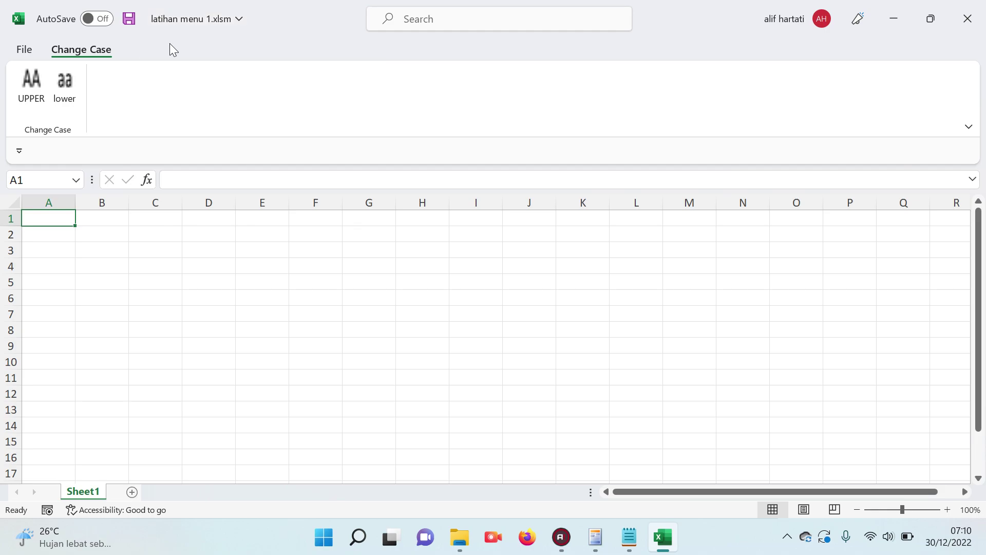
{"action": "key", "text": "alt+F11"}
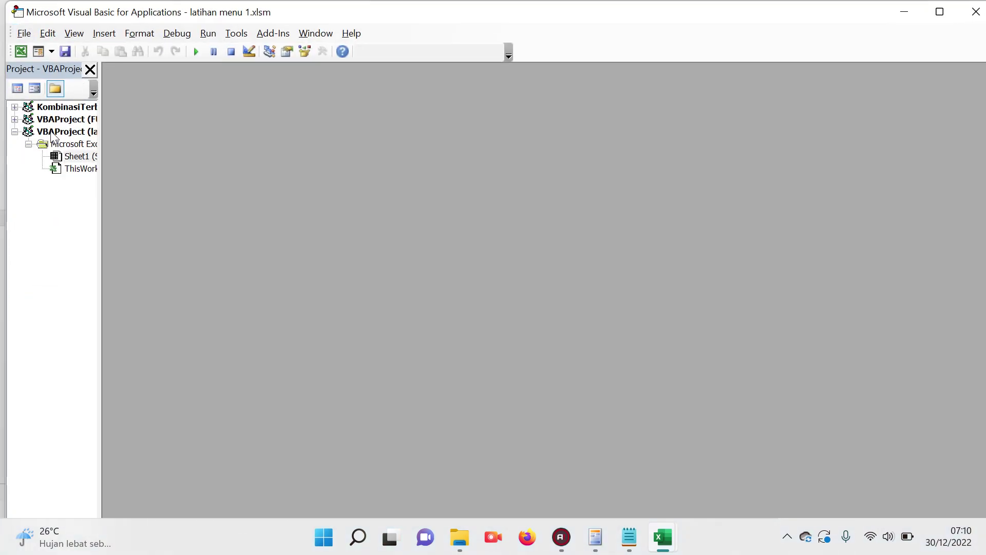
{"action": "left_click", "coordinate": [103, 36]}
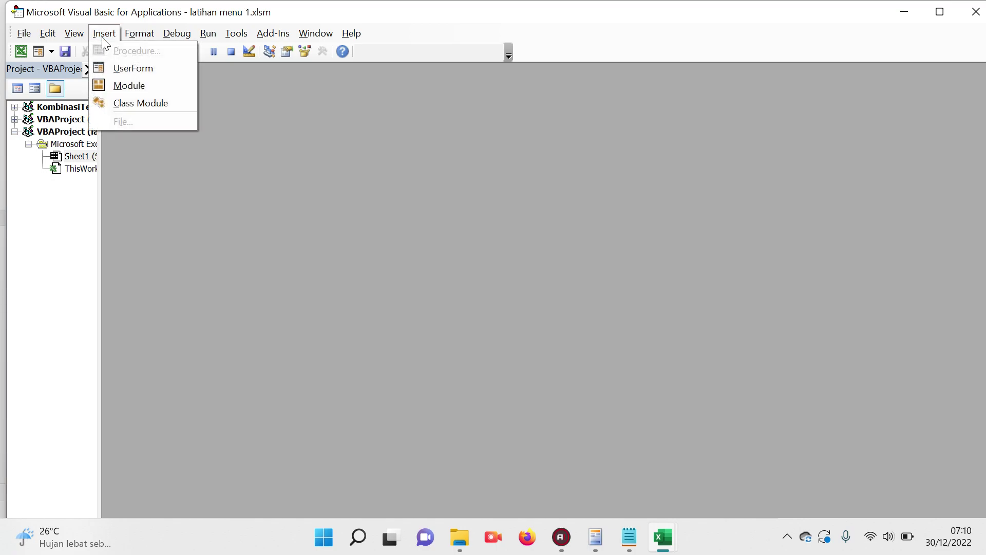
- Insert a new Module1 into the latihan menu 1.xlsm VBA project
{"action": "left_click", "coordinate": [128, 84]}
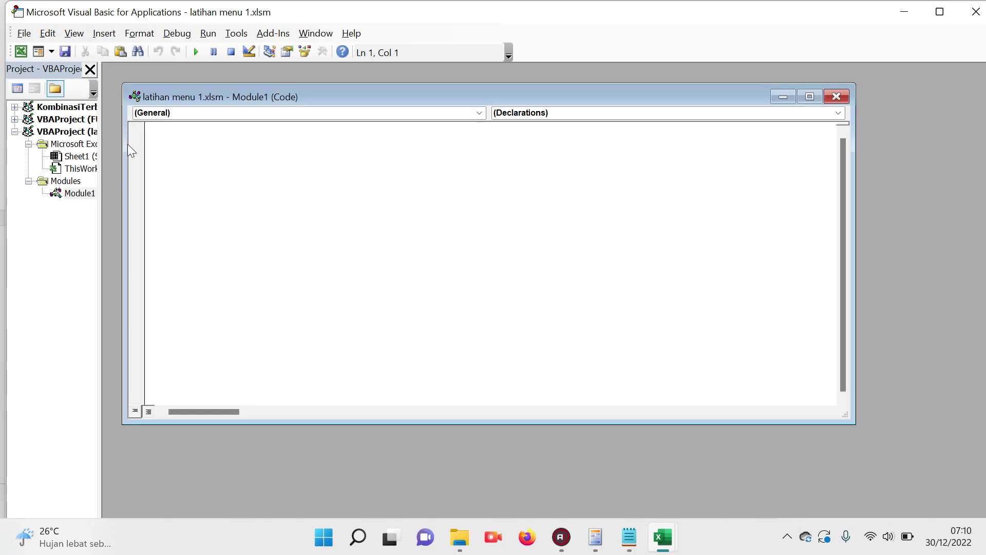
{"action": "left_click", "coordinate": [66, 181]}
{"action": "left_click", "coordinate": [79, 193]}
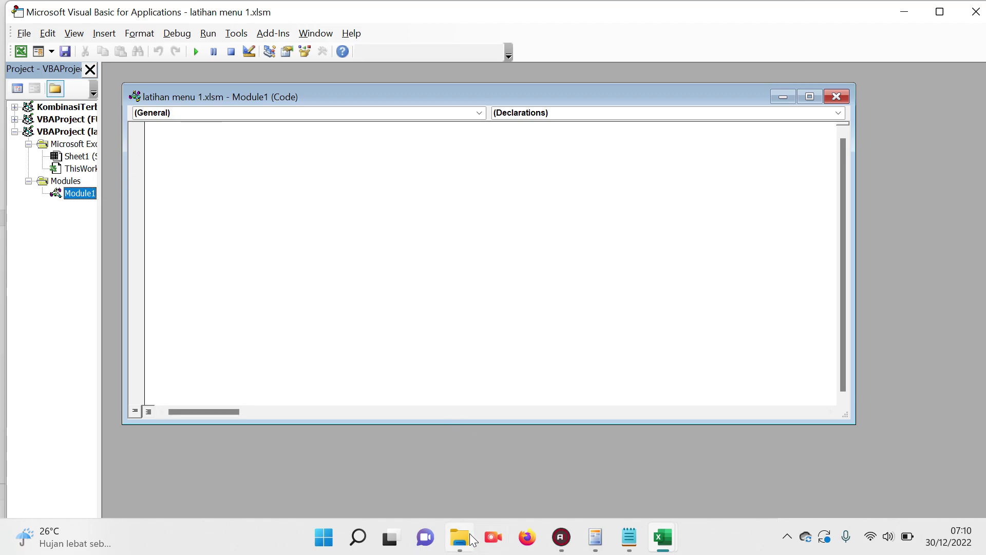
- Copy both callback stubs from Custom UI Editor and paste them into Module1
{"action": "left_click", "coordinate": [594, 537]}
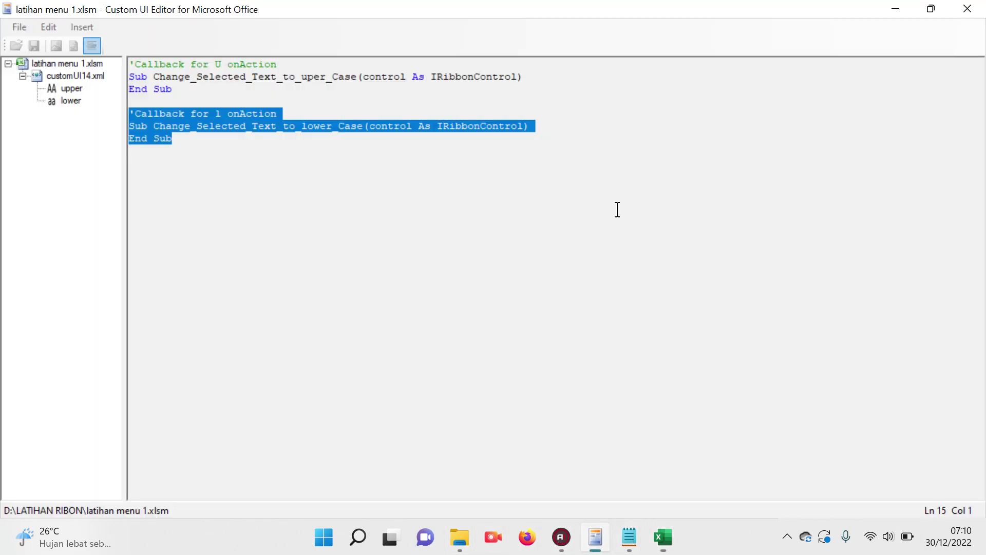
{"action": "left_click", "coordinate": [348, 156]}
{"action": "left_click_drag", "start_coordinate": [260, 150], "coordinate": [130, 59]}
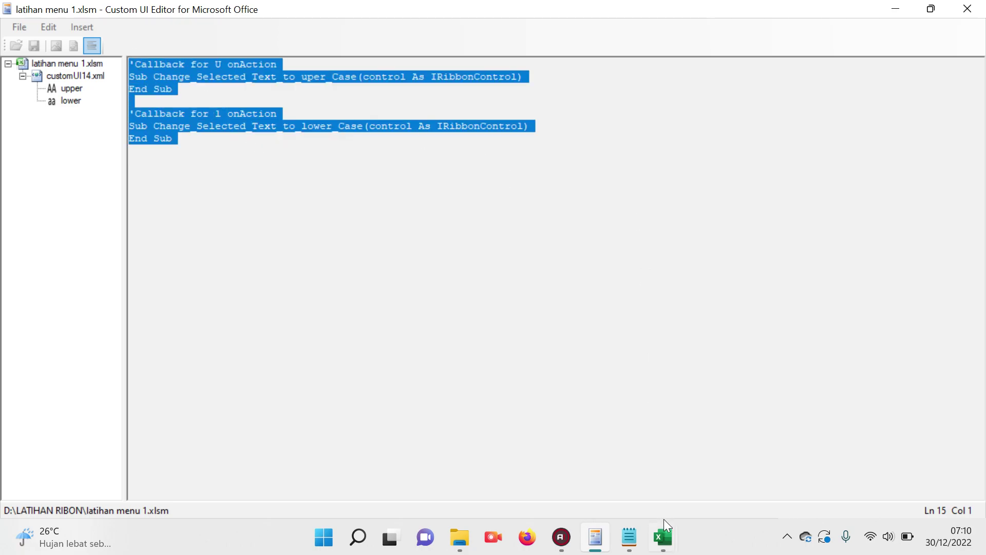
{"action": "left_click", "coordinate": [661, 540]}
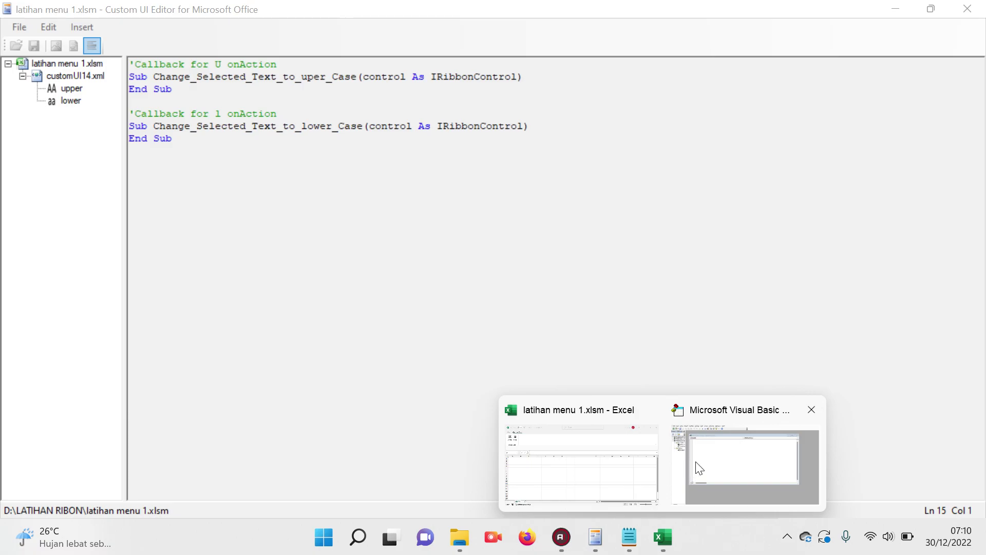
{"action": "left_click", "coordinate": [690, 465]}
{"action": "left_click", "coordinate": [324, 143]}
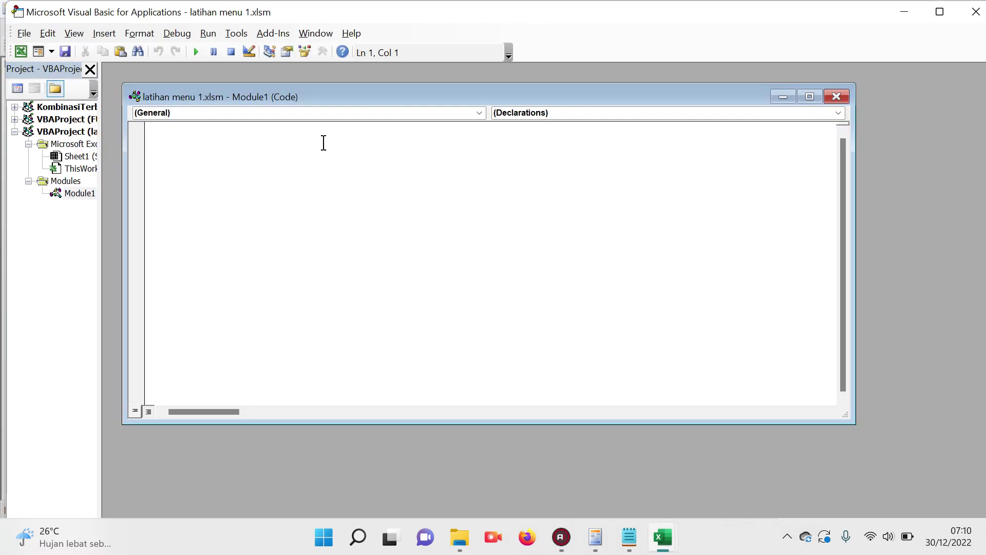
{"action": "type", "text": "'Callback for U onAction Sub Change_Selected_Text_to_uper_Case(control As IRibbonControl) End Sub  'Callback for l onAction Sub Change_Selected_Text_to_lower_Case(control As IRibbonControl) End Sub"}
{"action": "left_click", "coordinate": [548, 141]}
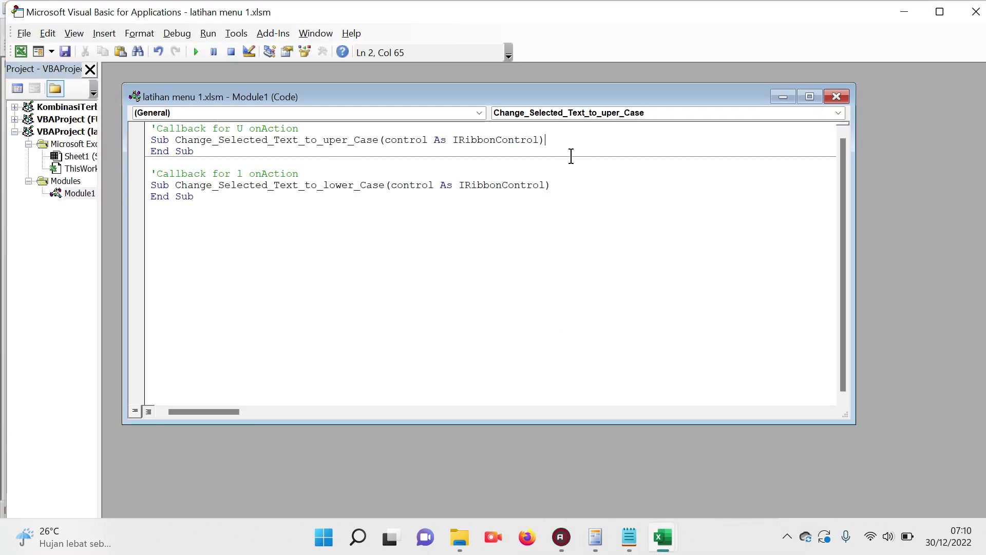
{"action": "key", "text": "Return"}
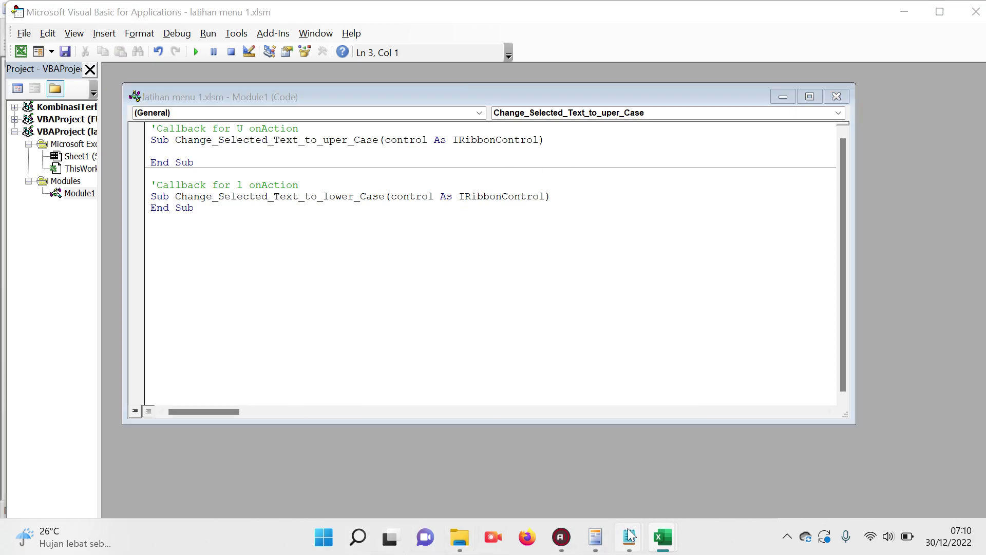
{"action": "mouse_move", "coordinate": [628, 537]}
{"action": "left_click", "coordinate": [671, 480]}
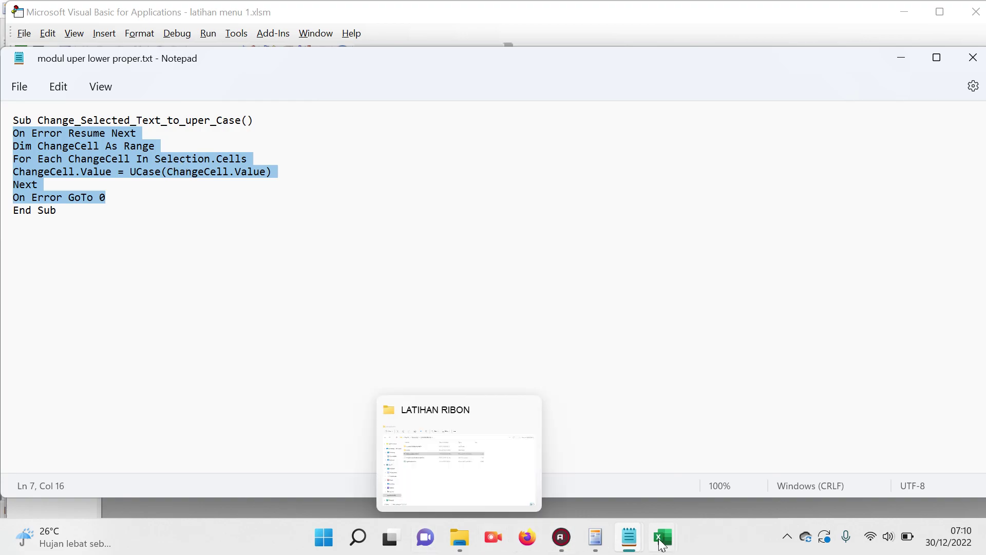
- Paste the selected-cells case loop into both the uper_Case and lower_Case callbacks
{"action": "mouse_move", "coordinate": [662, 537]}
{"action": "left_click", "coordinate": [745, 411]}
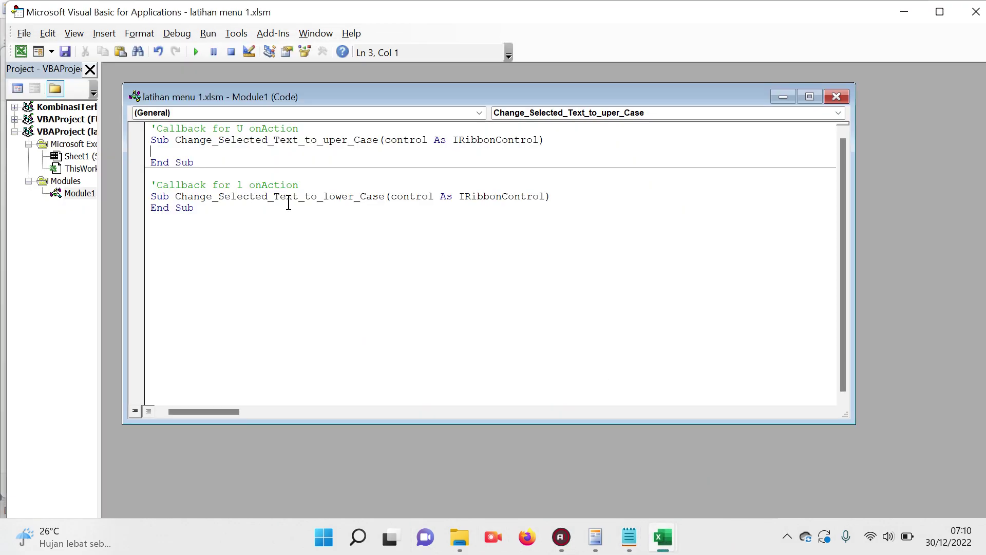
{"action": "type", "text": "On Error Resume Next Dim ChangeCell As Range For Each ChangeCell In Selection.Cells ChangeCell.Value = UCase(ChangeCell.Value) Next On Error GoTo 0"}
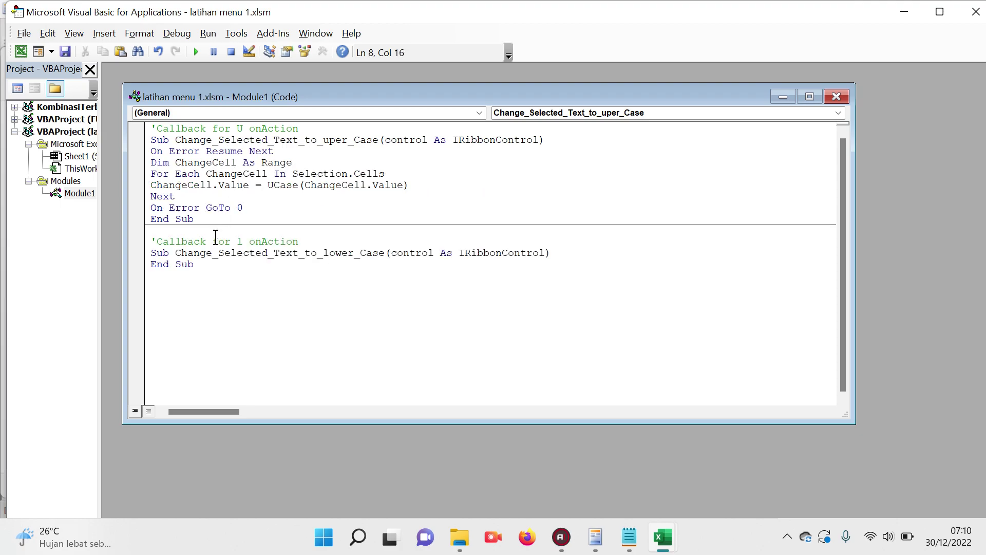
{"action": "left_click", "coordinate": [554, 255]}
{"action": "key", "text": "Return"}
{"action": "type", "text": "On Error Resume Next Dim ChangeCell As Range For Each ChangeCell In Selection.Cells ChangeCell.Value = UCase(ChangeCell.Value) Next On Error GoTo 0"}
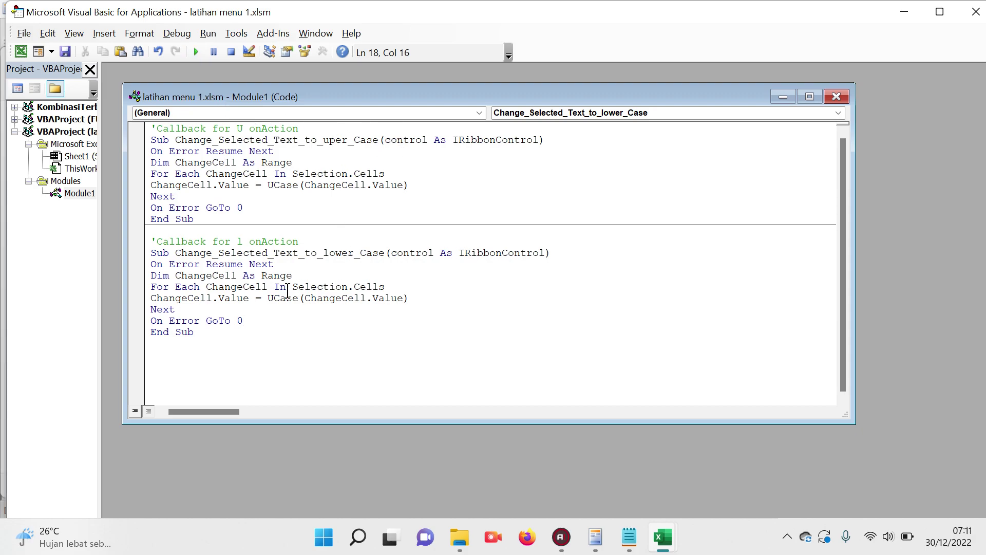
- Change UCase to LCase in the lower_Case callback and save the project
{"action": "left_click", "coordinate": [275, 298]}
{"action": "key", "text": "BackSpace"}
{"action": "type", "text": "l"}
{"action": "left_click", "coordinate": [66, 51]}
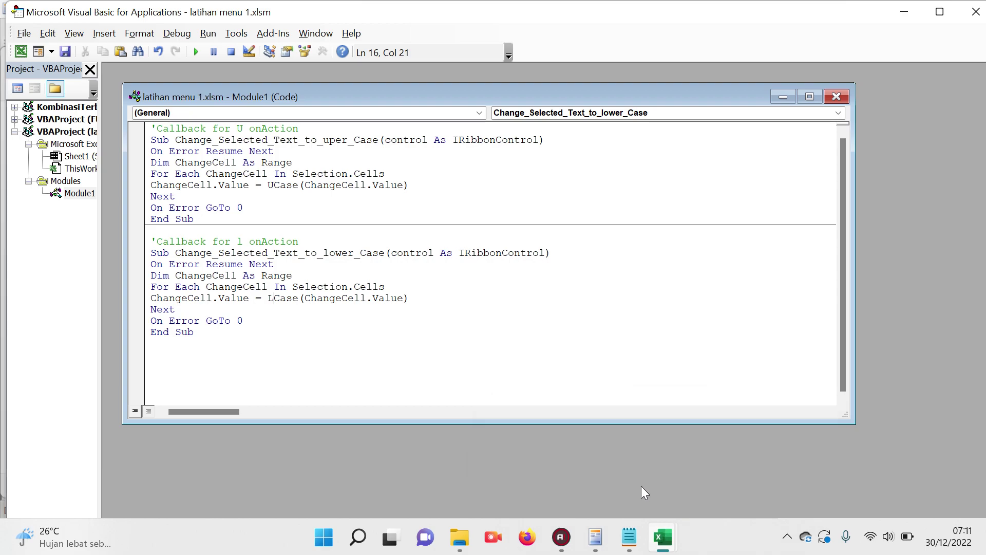
{"action": "mouse_move", "coordinate": [628, 537]}
{"action": "mouse_move", "coordinate": [661, 537]}
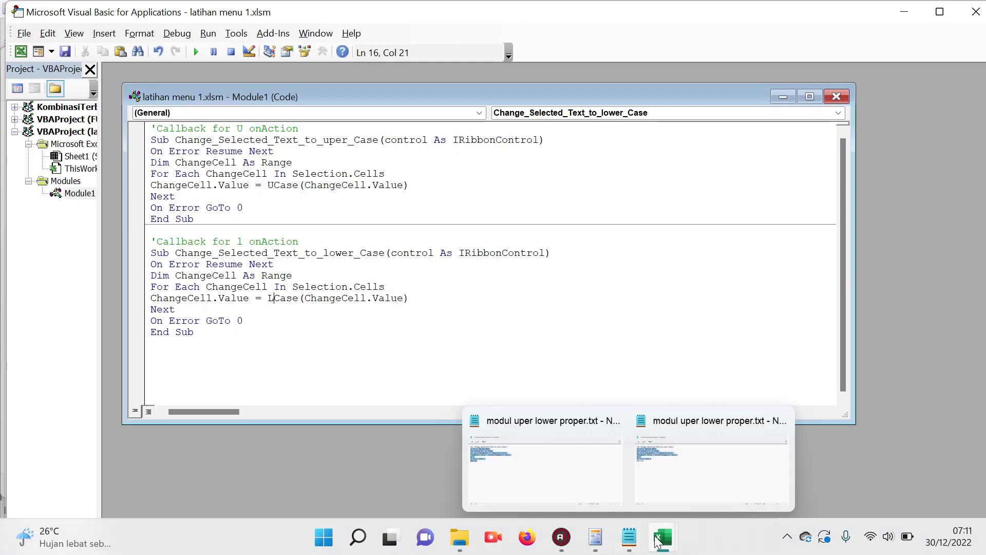
{"action": "left_click", "coordinate": [580, 487]}
- Enter aaaaa, bbbb, ccccc and ddddd in cells A1 through A4
{"action": "left_click", "coordinate": [169, 244]}
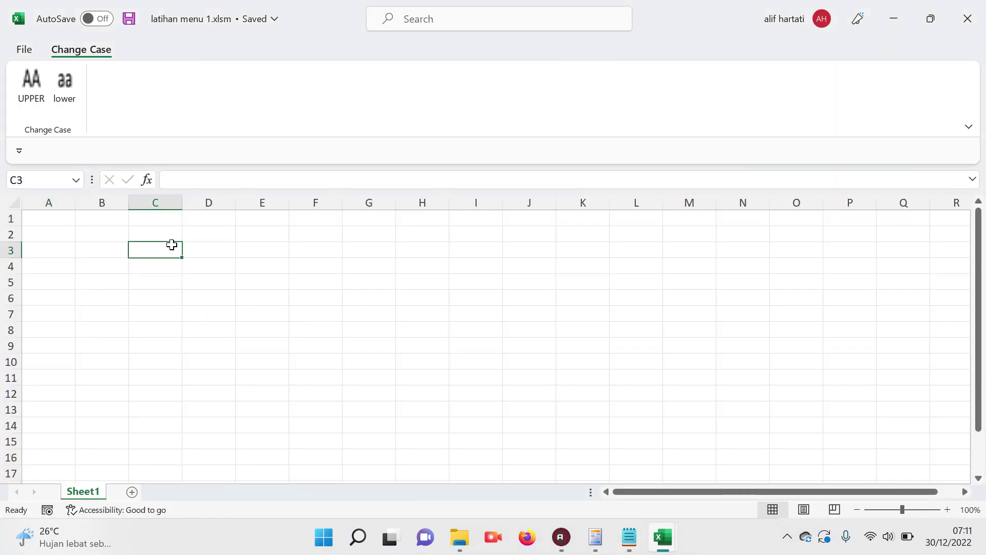
{"action": "key", "text": "Up"}
{"action": "key", "text": "Up"}
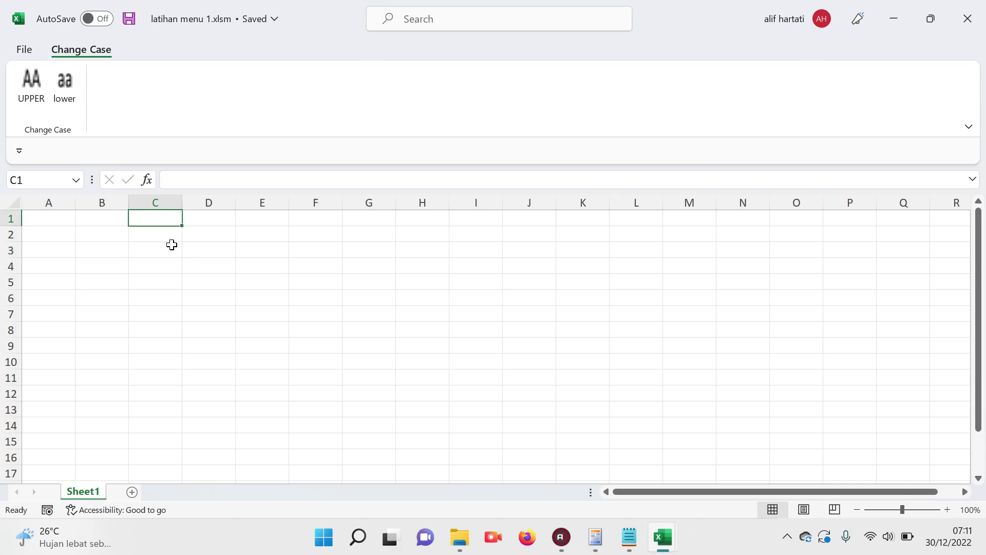
{"action": "key", "text": "Left"}
{"action": "key", "text": "Left"}
{"action": "type", "text": "aa"}
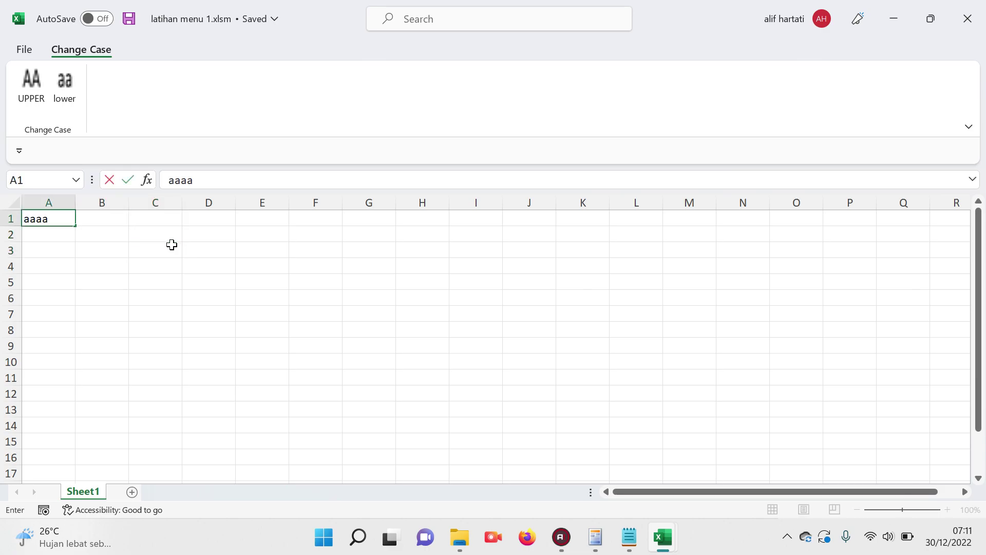
{"action": "type", "text": "a"}
{"action": "key", "text": "Return"}
{"action": "type", "text": "bbbb"}
{"action": "key", "text": "Return"}
{"action": "type", "text": "ccccc"}
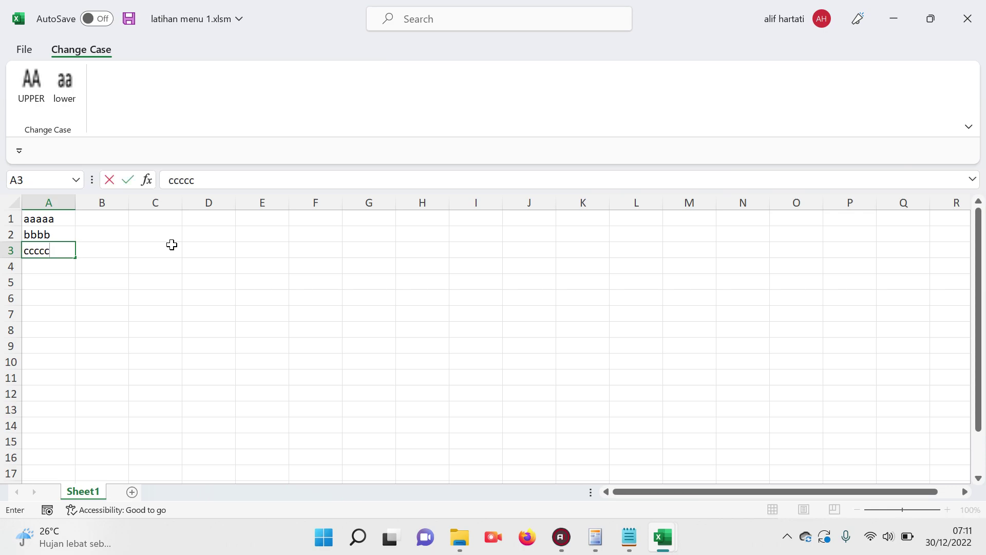
{"action": "key", "text": "Return"}
{"action": "type", "text": "ddddd"}
{"action": "key", "text": "Return"}
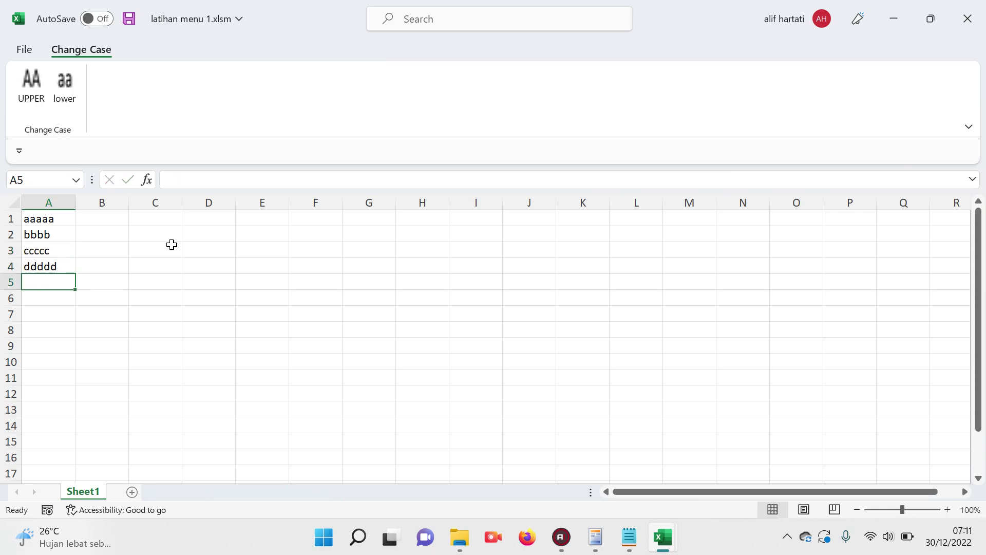
- Toggle A1:A4 between UPPER and lower, ending uppercase, then save and close Excel
{"action": "left_click_drag", "start_coordinate": [33, 218], "coordinate": [44, 267]}
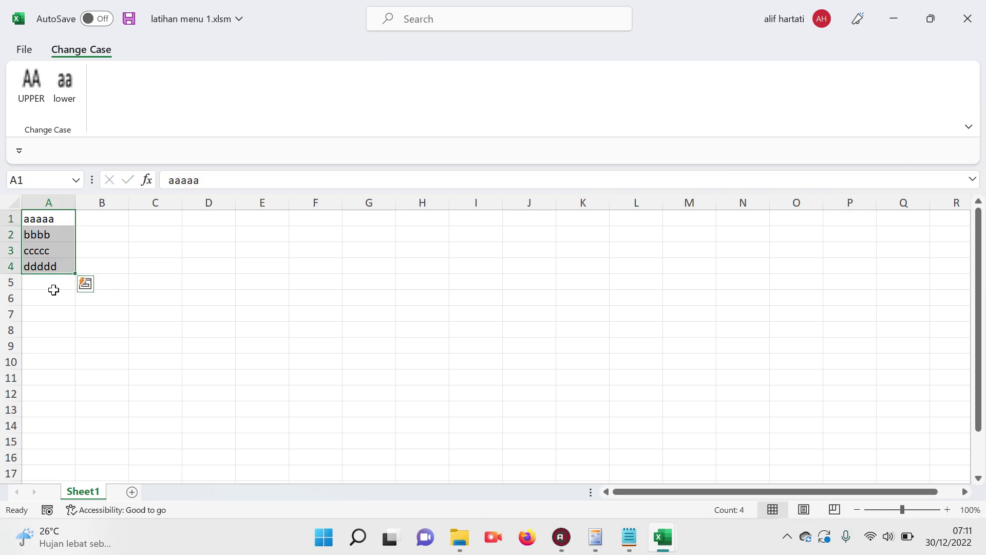
{"action": "left_click", "coordinate": [31, 87]}
{"action": "left_click", "coordinate": [65, 88]}
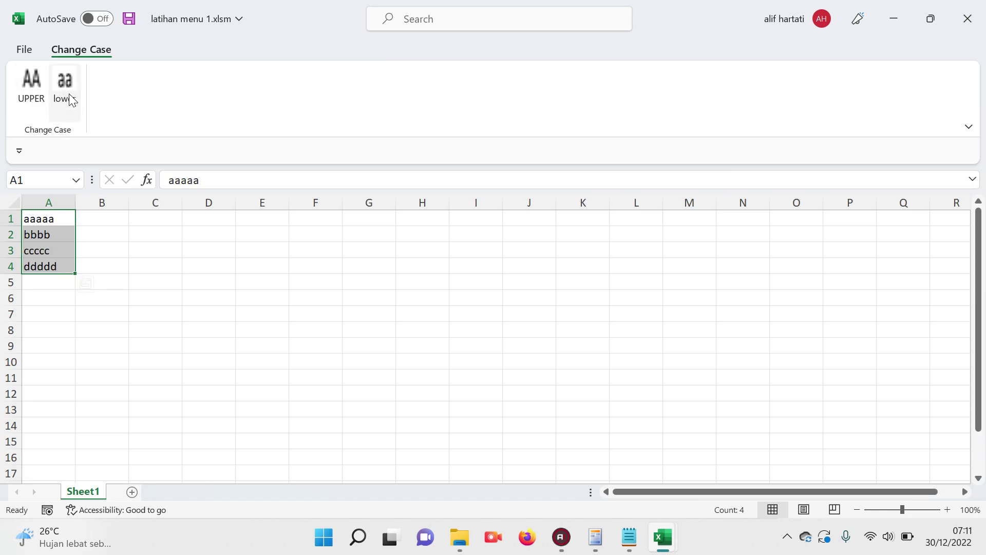
{"action": "left_click", "coordinate": [31, 84]}
{"action": "left_click", "coordinate": [64, 86]}
{"action": "left_click", "coordinate": [28, 79]}
{"action": "left_click", "coordinate": [69, 86]}
{"action": "left_click", "coordinate": [25, 82]}
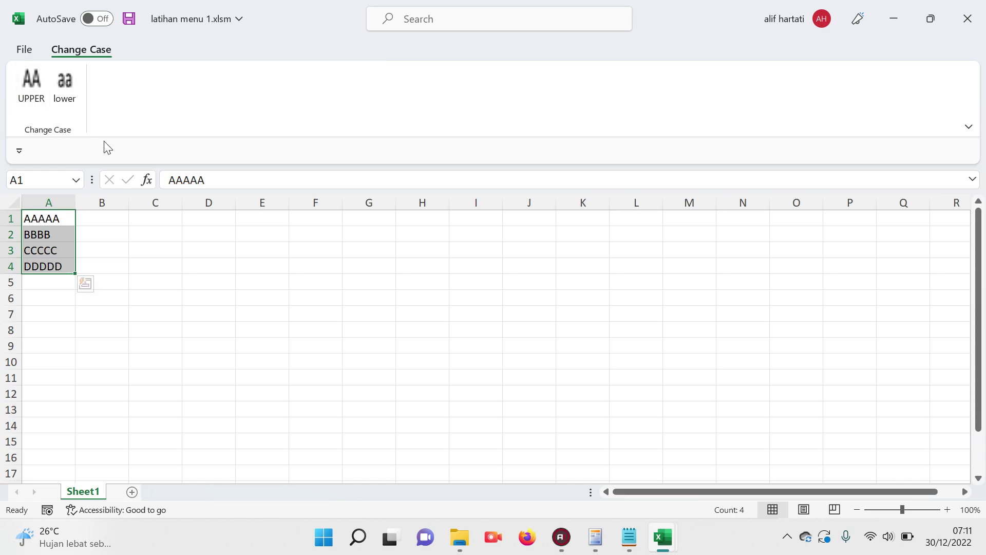
{"action": "left_click", "coordinate": [129, 19]}
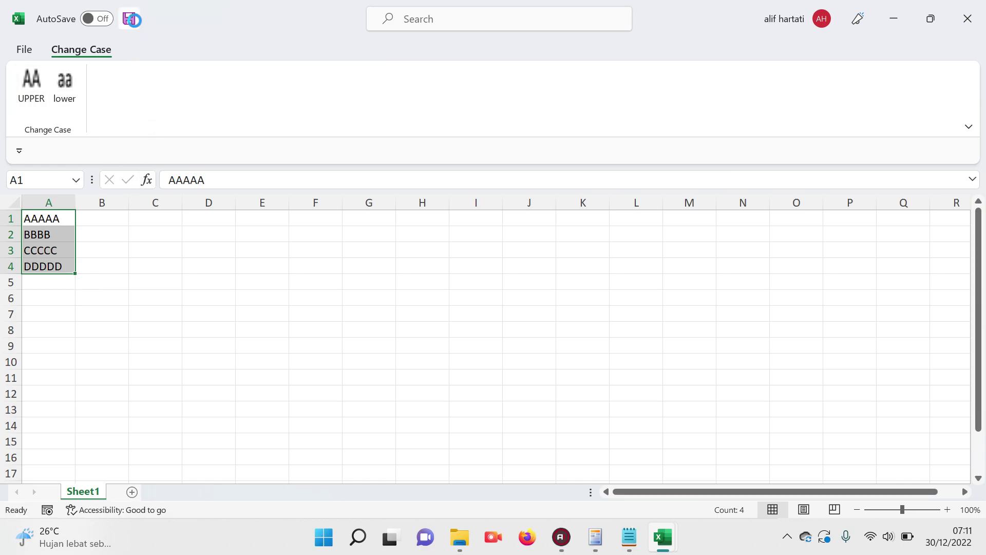
{"action": "left_click", "coordinate": [966, 19]}
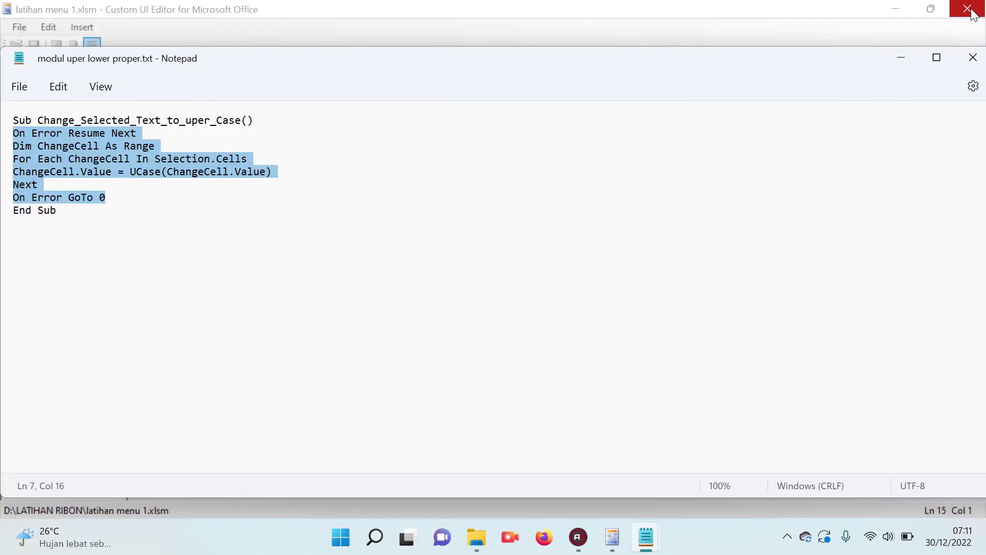
- Close Custom UI Editor, the old Explorer window and modul uper lower proper.txt, then launch File Explorer
{"action": "left_click", "coordinate": [968, 9]}
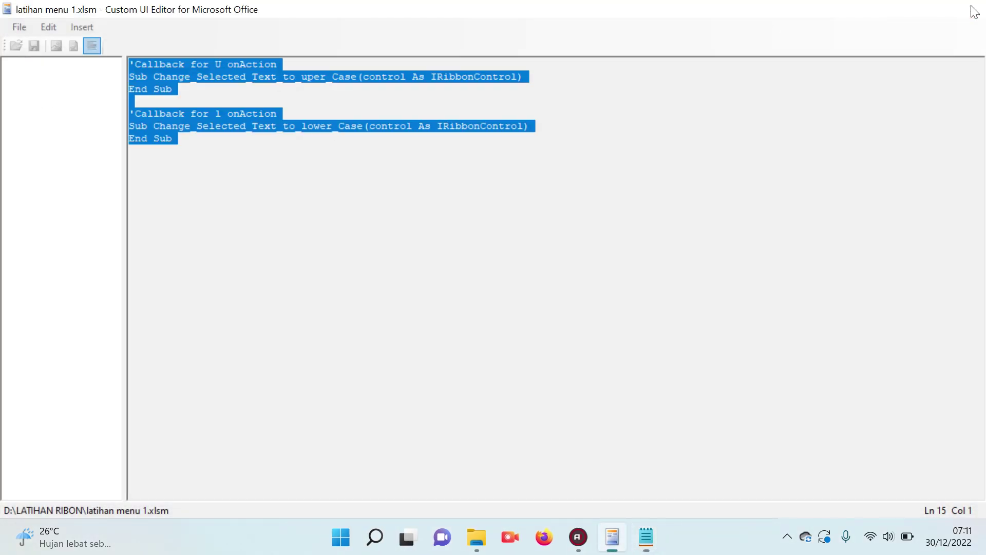
{"action": "left_click", "coordinate": [972, 10]}
{"action": "left_click", "coordinate": [972, 11]}
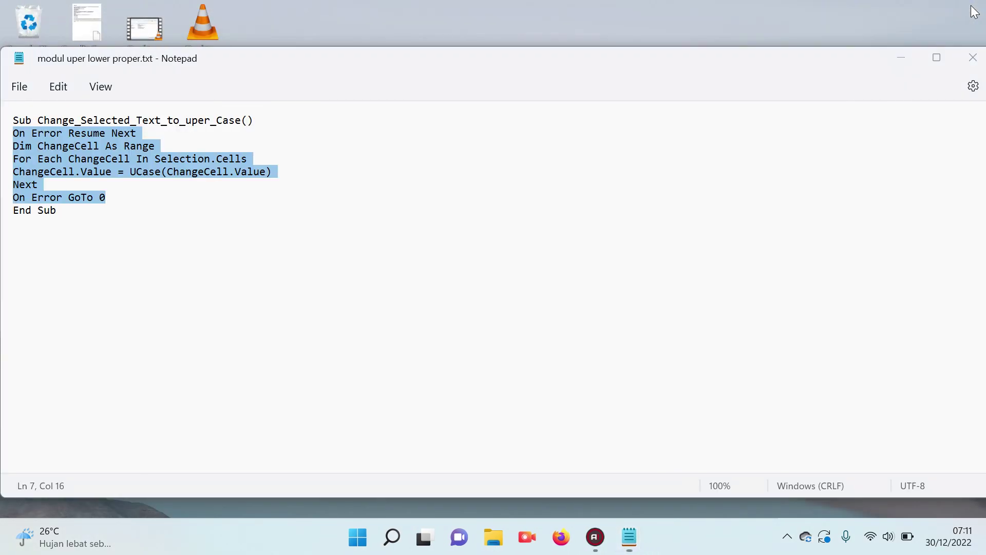
{"action": "left_click", "coordinate": [651, 257], "text": "shift"}
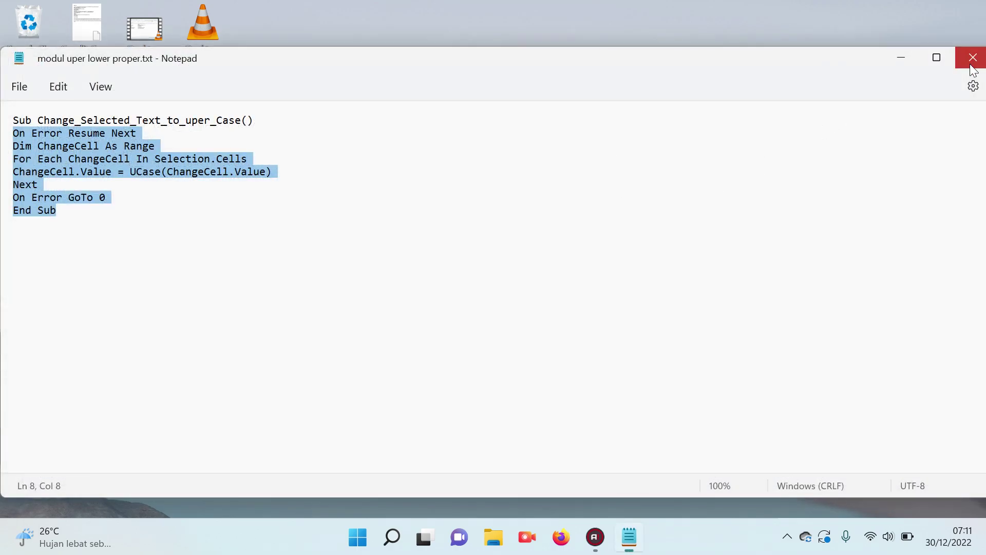
{"action": "left_click", "coordinate": [973, 58]}
{"action": "left_click", "coordinate": [510, 537]}
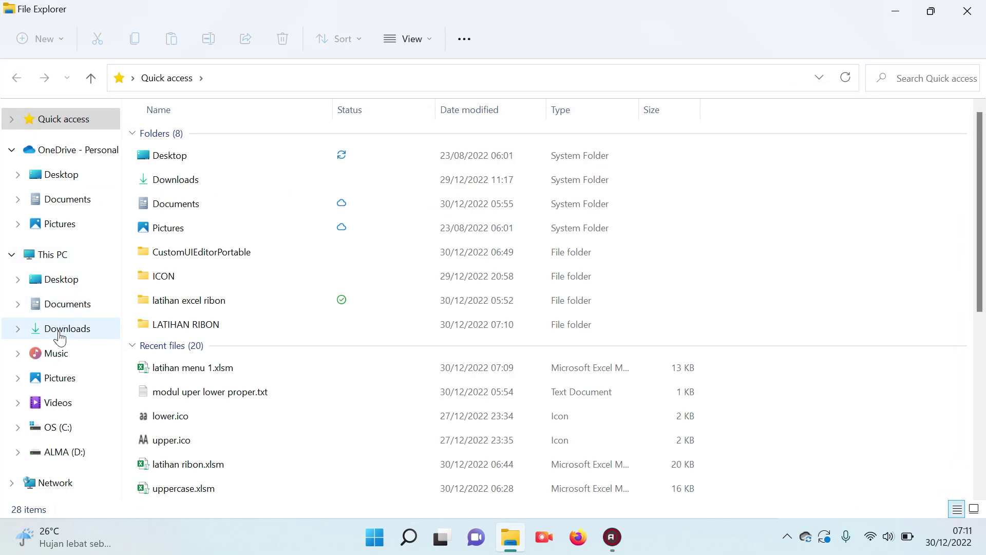
- Browse to ALMA (D:) > LATIHAN RIBON and open latihan menu 1.xlsm
{"action": "left_click", "coordinate": [55, 443]}
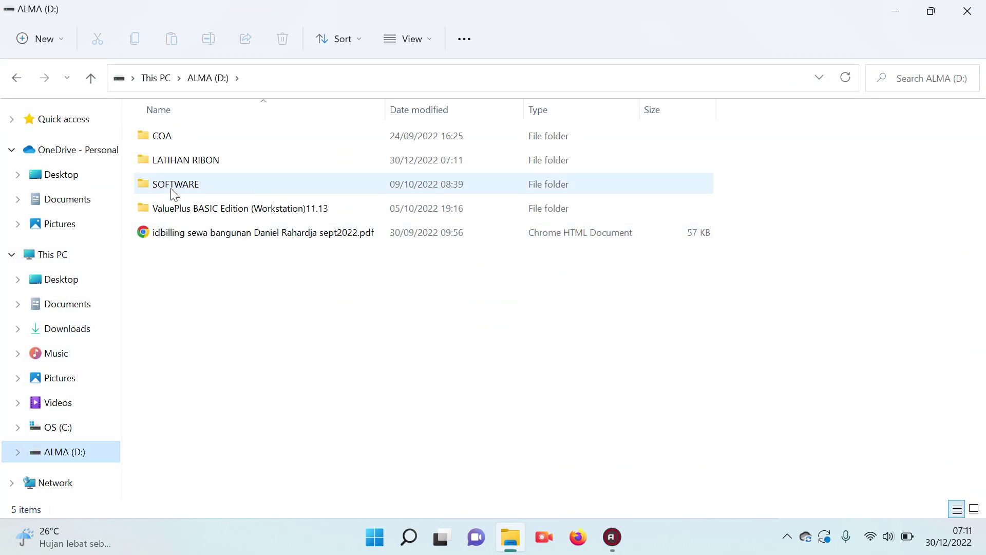
{"action": "left_click", "coordinate": [181, 163]}
{"action": "double_click", "coordinate": [181, 164]}
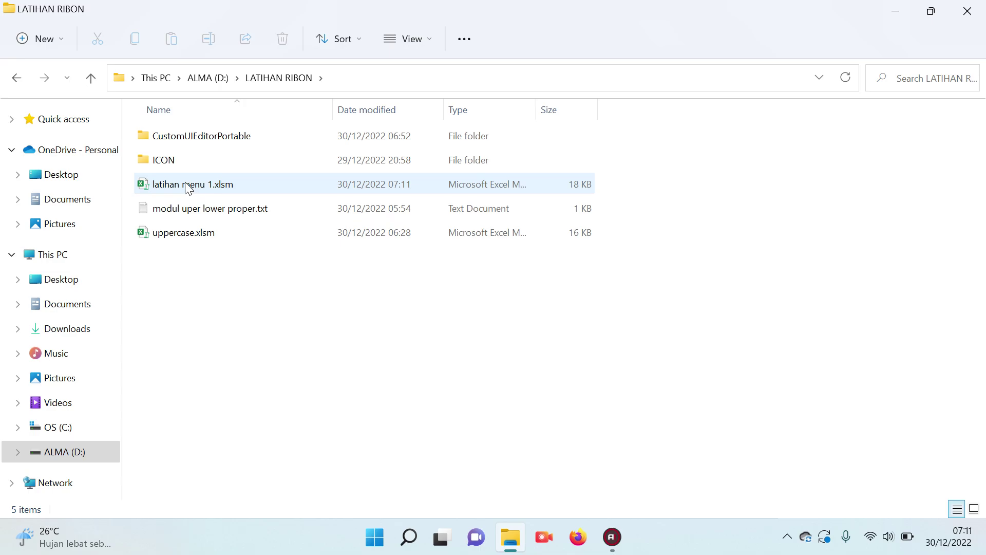
{"action": "double_click", "coordinate": [189, 185]}
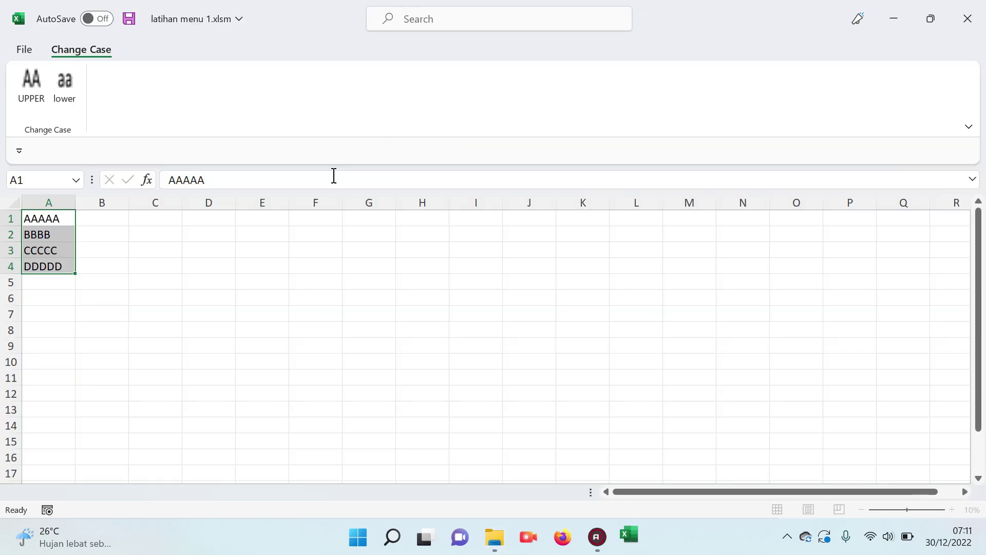
{"action": "left_click", "coordinate": [115, 279]}
- Test lower and UPPER on A1:A4, ending lowercase, then close Excel choosing Don't Save
{"action": "left_click_drag", "start_coordinate": [55, 221], "coordinate": [44, 271]}
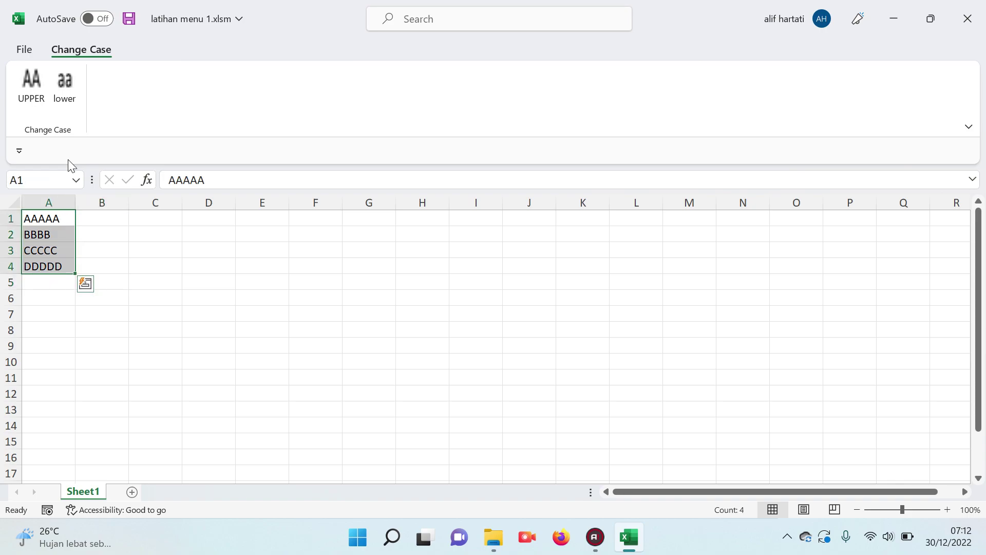
{"action": "left_click", "coordinate": [71, 91]}
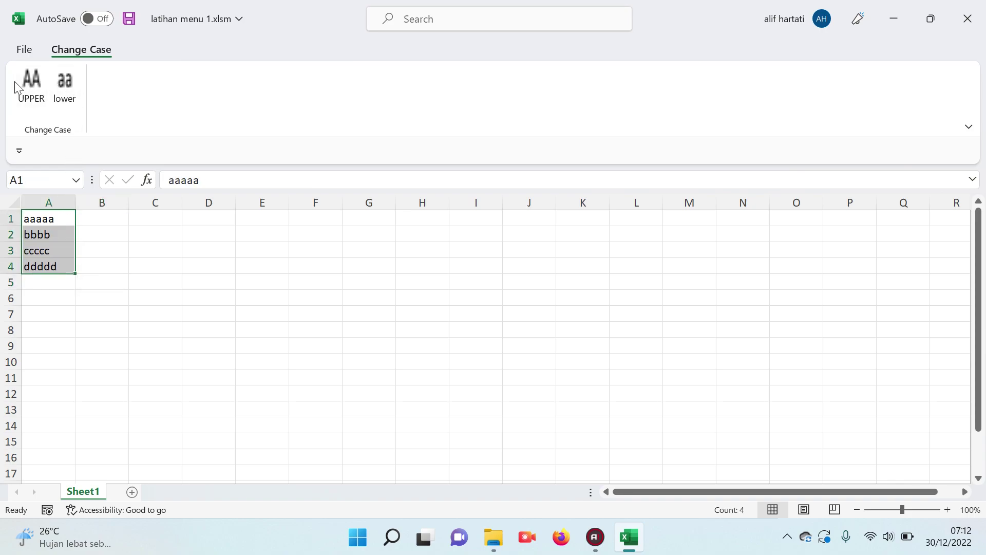
{"action": "left_click", "coordinate": [29, 77]}
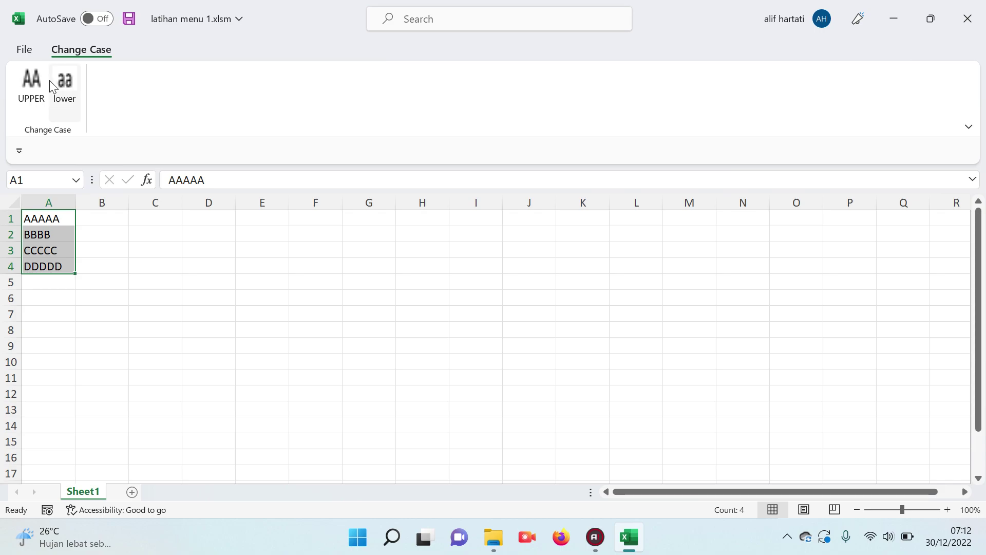
{"action": "left_click", "coordinate": [66, 80]}
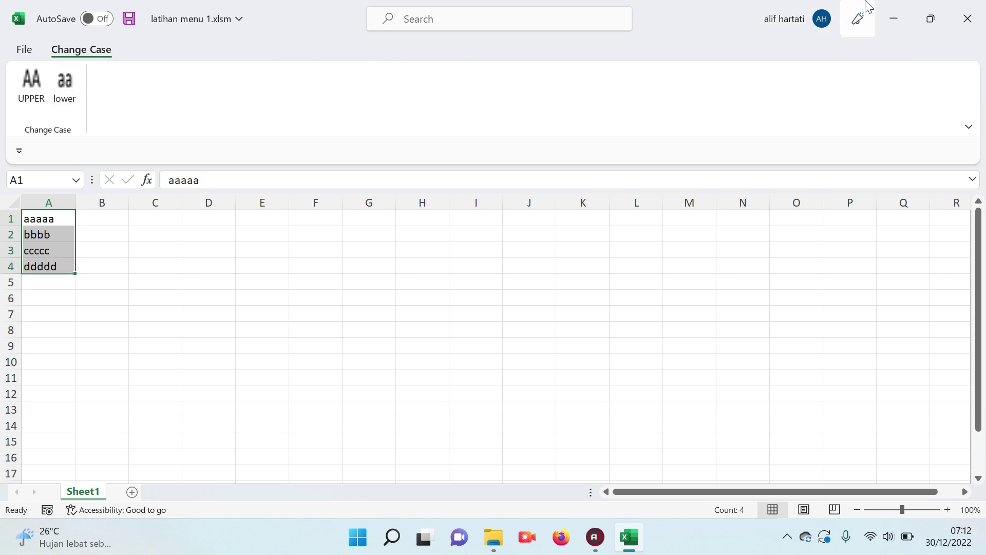
{"action": "left_click", "coordinate": [968, 18]}
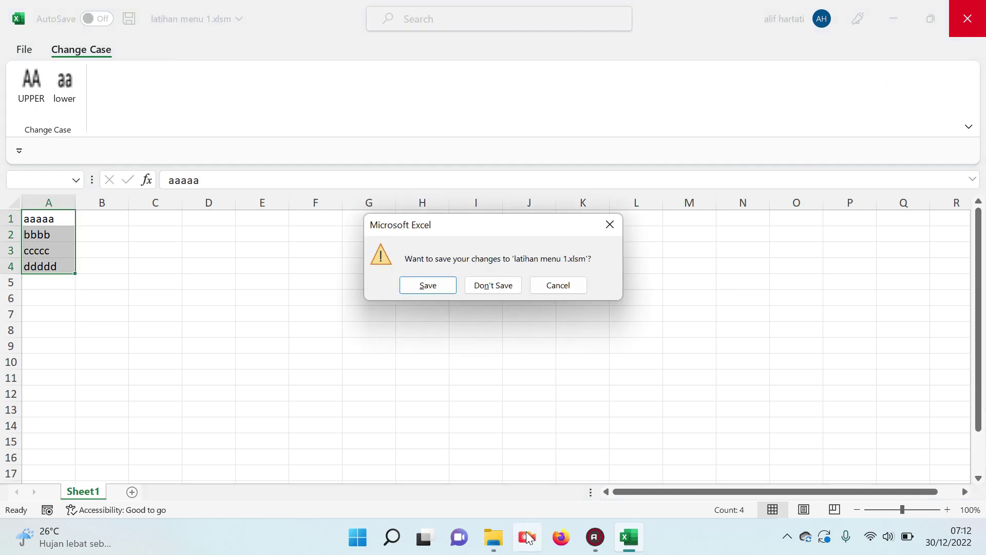
{"action": "left_click", "coordinate": [483, 284]}
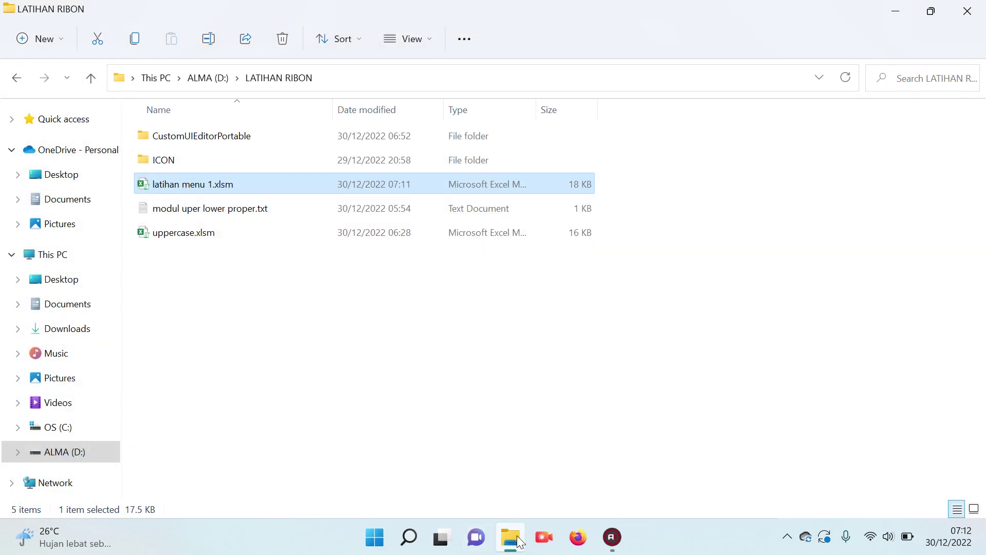
- Launch CustomUIEditor.exe and load latihan menu 1.xlsm from D:\LATIHAN RIBON
{"action": "double_click", "coordinate": [176, 134]}
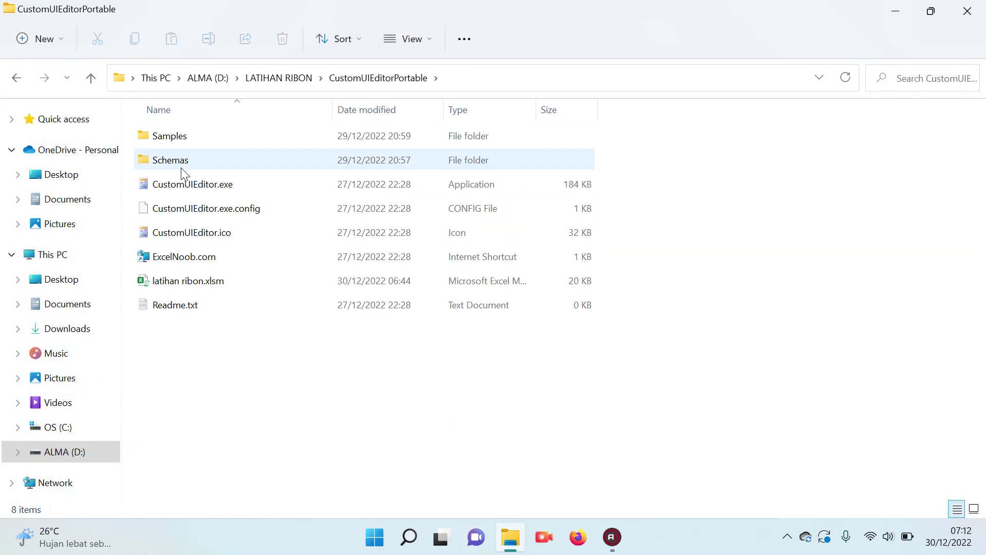
{"action": "left_click", "coordinate": [194, 186]}
{"action": "double_click", "coordinate": [196, 188]}
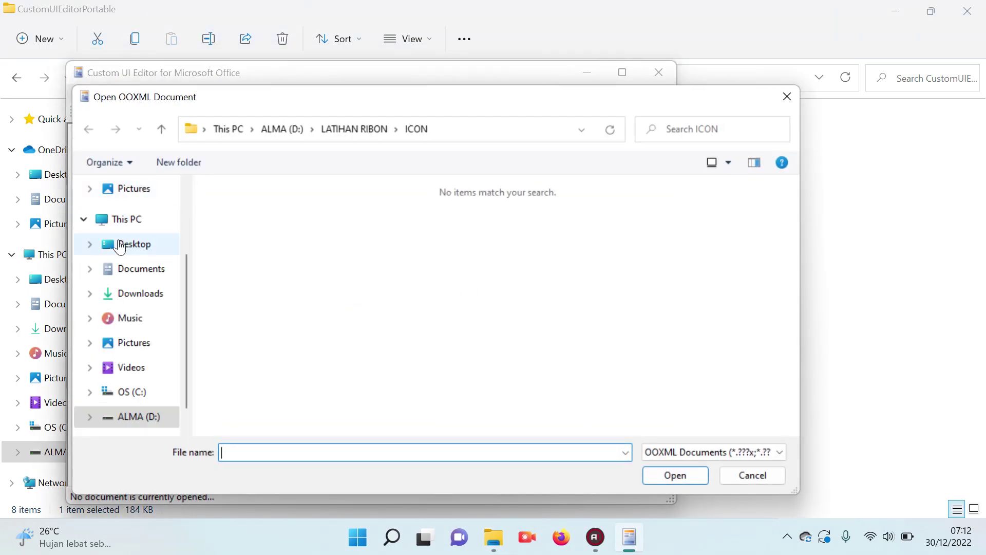
{"action": "left_click", "coordinate": [147, 414]}
{"action": "double_click", "coordinate": [233, 232]}
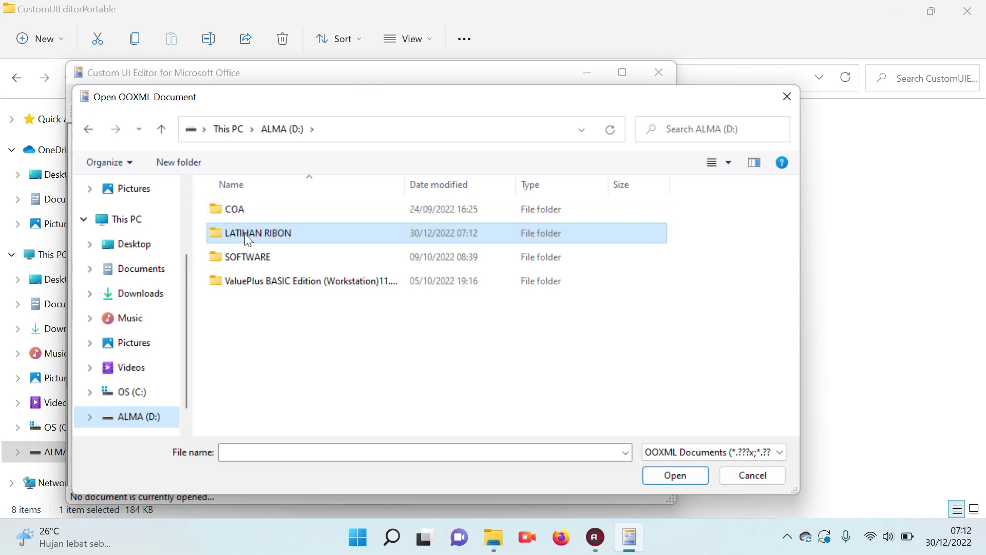
{"action": "left_click", "coordinate": [238, 255]}
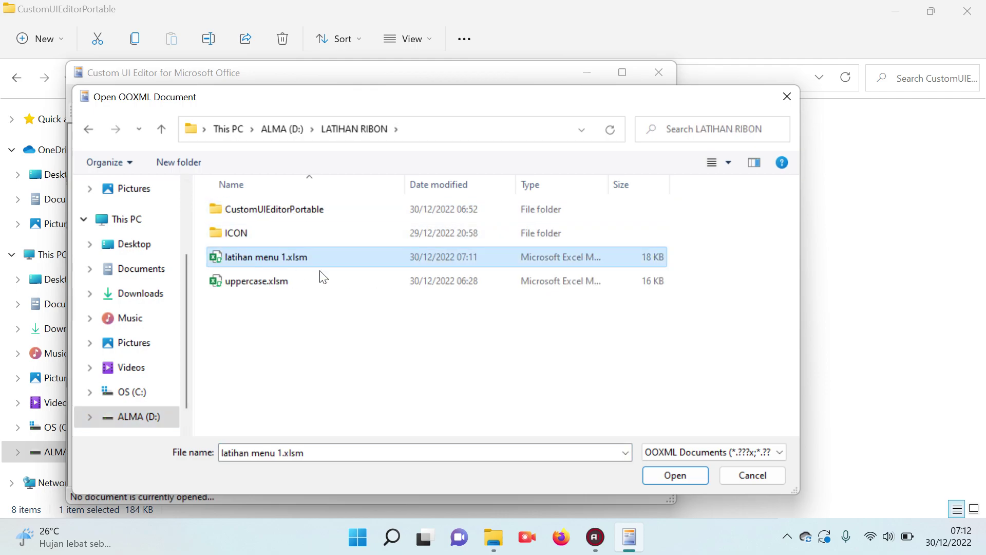
{"action": "left_click", "coordinate": [674, 474]}
- Change startFromScratch from true to false, validate the XML and close the editor
{"action": "left_click", "coordinate": [357, 165]}
{"action": "key", "text": "Delete"}
{"action": "key", "text": "Delete"}
{"action": "key", "text": "Delete"}
{"action": "type", "text": "false\">"}
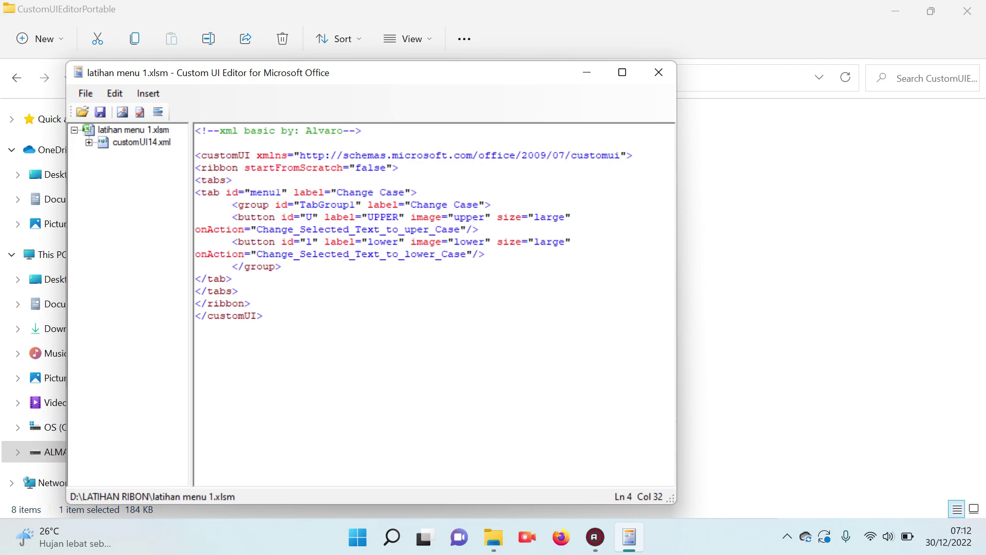
{"action": "left_click", "coordinate": [439, 281]}
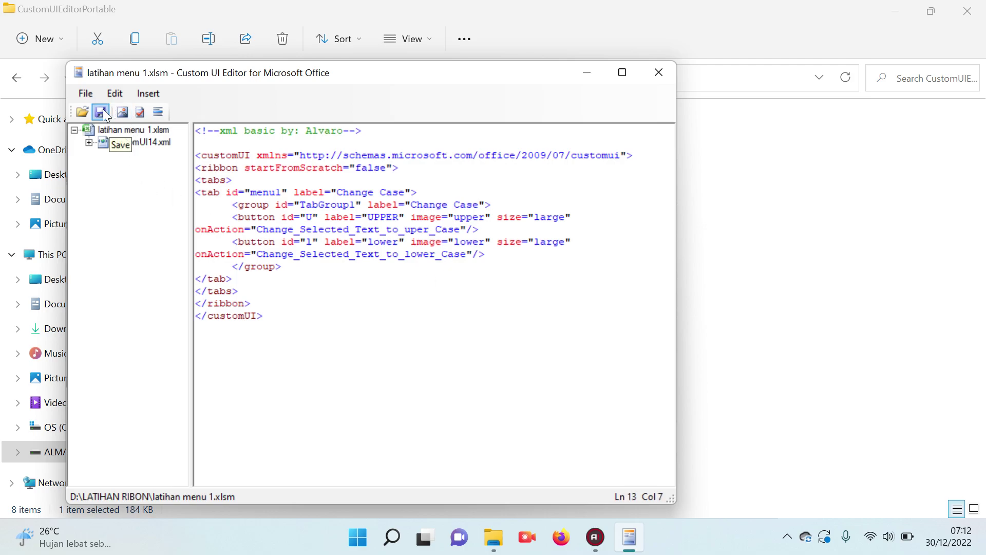
{"action": "left_click", "coordinate": [139, 112]}
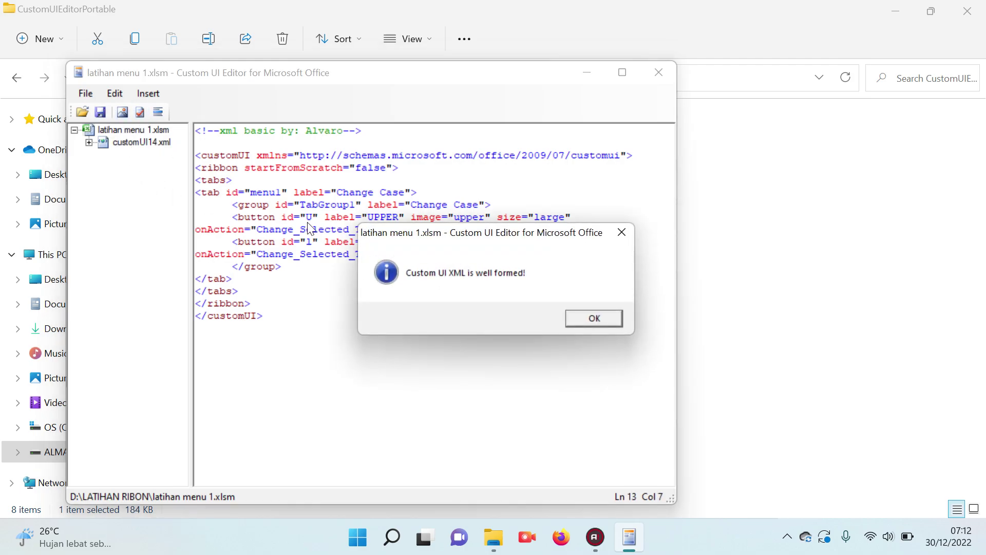
{"action": "left_click", "coordinate": [587, 320]}
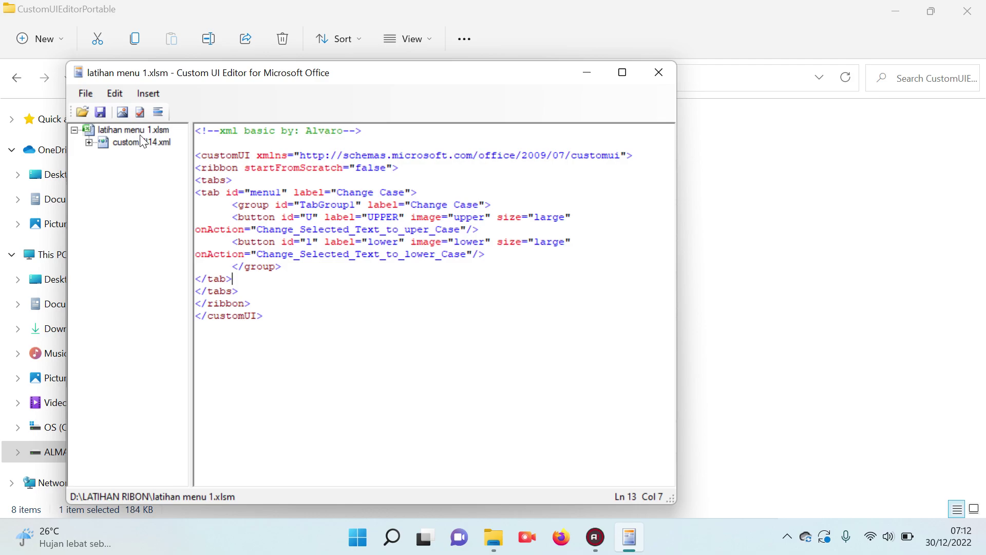
{"action": "left_click", "coordinate": [659, 72]}
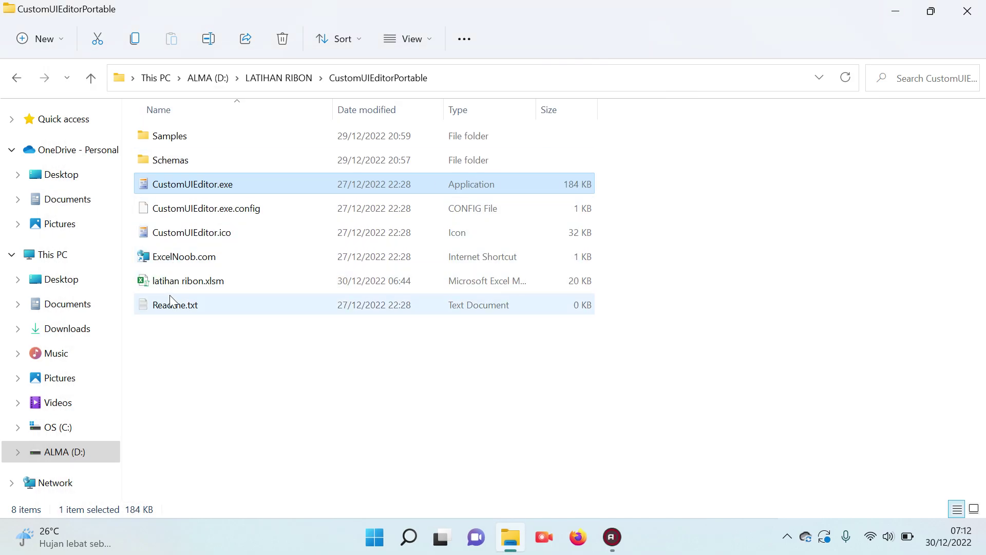
- Go back to LATIHAN RIBON and open latihan menu 1.xlsm in Excel
{"action": "left_click", "coordinate": [17, 77]}
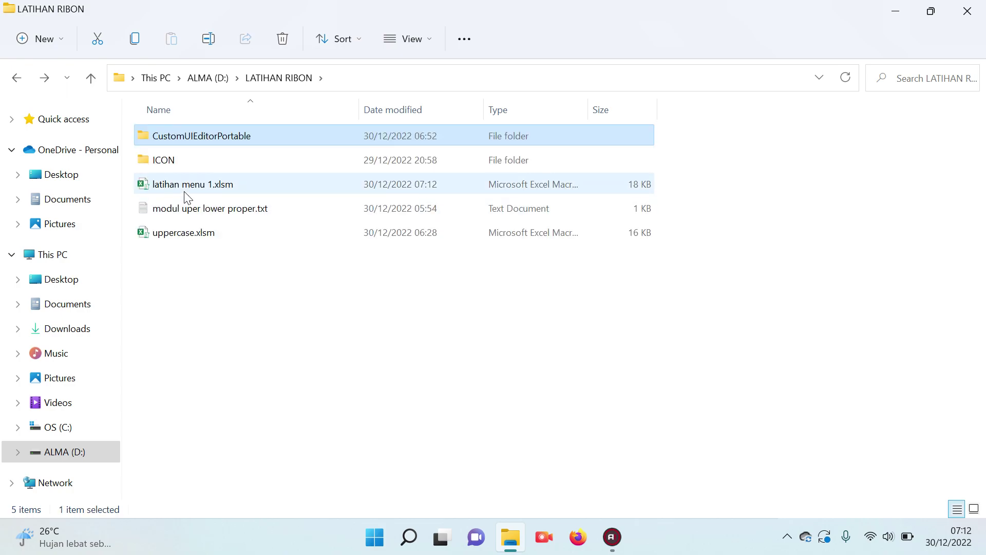
{"action": "double_click", "coordinate": [188, 197]}
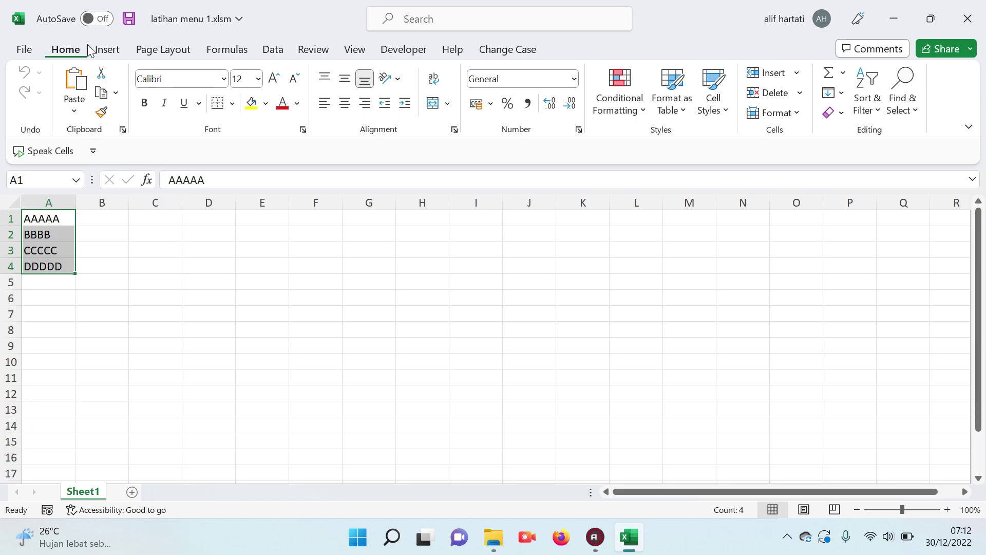
- Switch to the Change Case tab and apply lower to the column A text
{"action": "left_click", "coordinate": [233, 52]}
{"action": "left_click", "coordinate": [272, 49]}
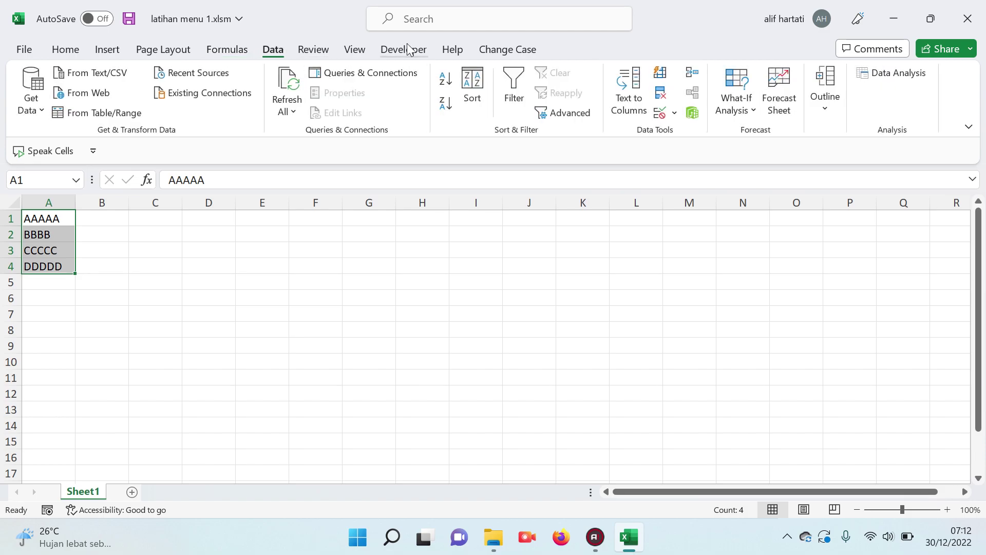
{"action": "left_click", "coordinate": [506, 50]}
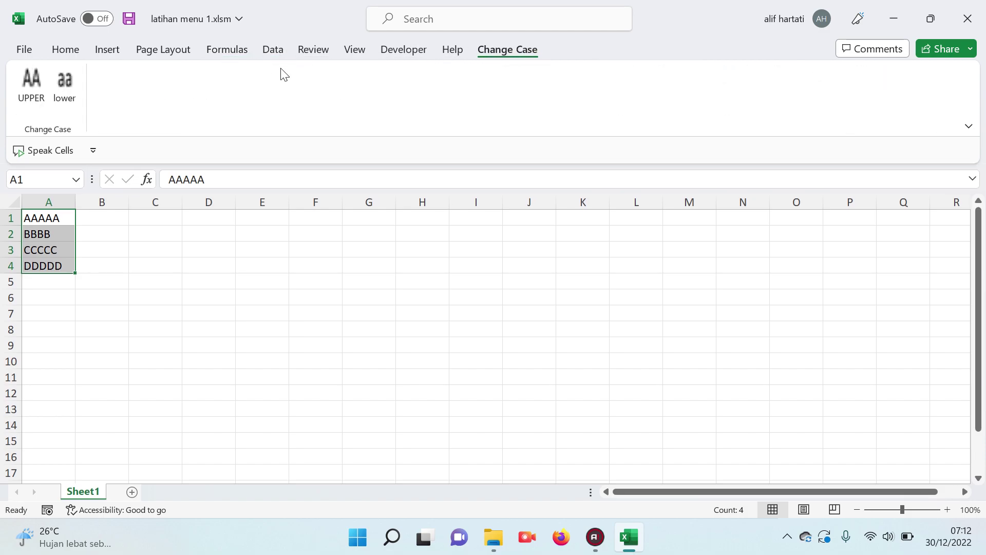
{"action": "left_click", "coordinate": [66, 82]}
- Repeat the A1:A4 sample text across A1:I14 with the fill handle and select it
{"action": "left_click", "coordinate": [110, 270]}
{"action": "left_click", "coordinate": [57, 237]}
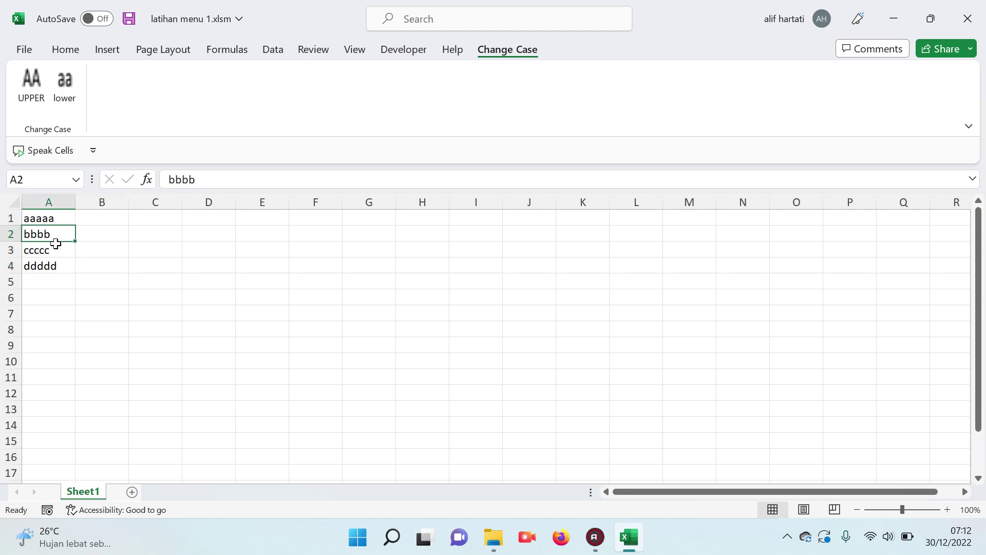
{"action": "left_click_drag", "start_coordinate": [56, 244], "coordinate": [57, 260]}
{"action": "mouse_move", "coordinate": [66, 220]}
{"action": "left_mouse_down"}
{"action": "mouse_move", "coordinate": [64, 262]}
{"action": "mouse_move", "coordinate": [78, 274]}
{"action": "mouse_move", "coordinate": [507, 430]}
{"action": "left_mouse_up"}
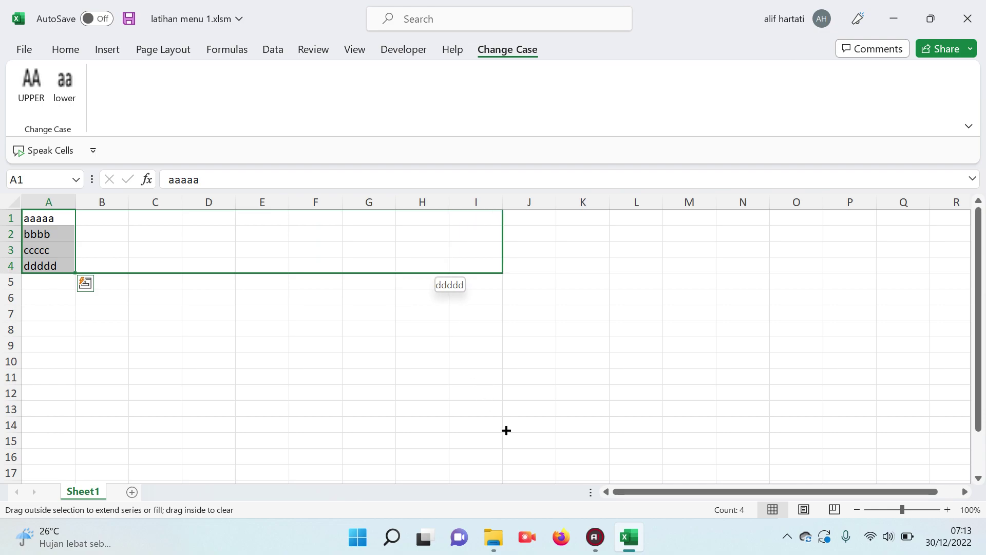
{"action": "left_click_drag", "start_coordinate": [503, 273], "coordinate": [508, 432]}
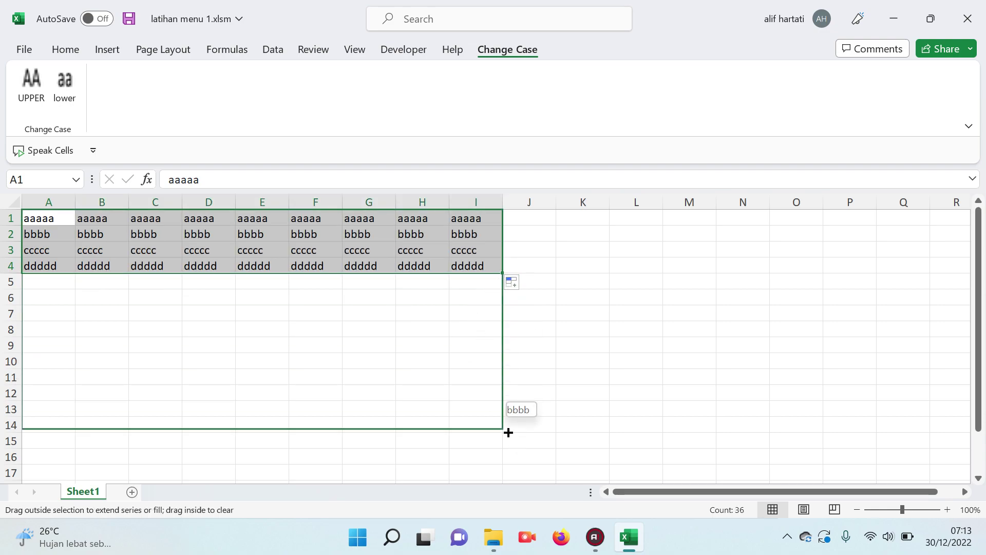
{"action": "left_click", "coordinate": [636, 359]}
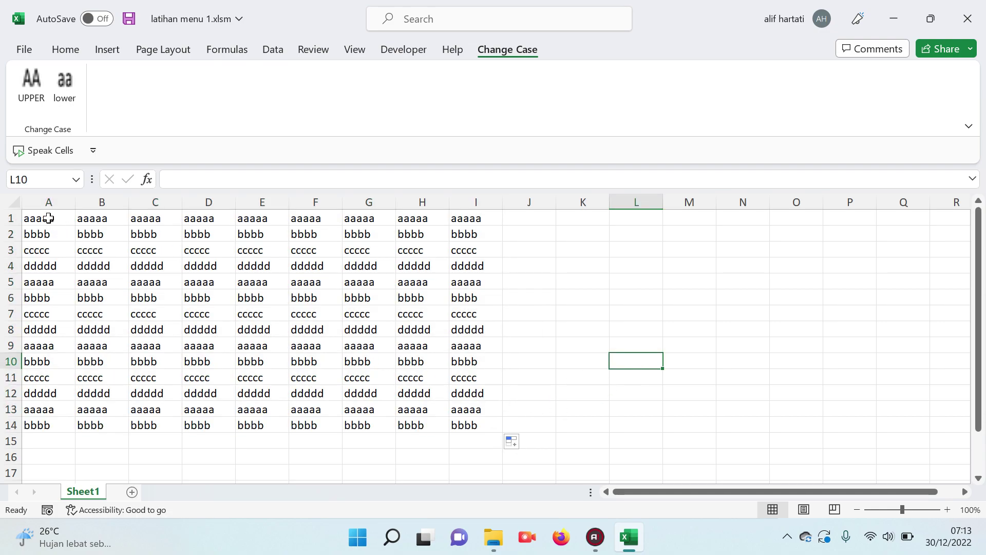
{"action": "left_click_drag", "start_coordinate": [49, 217], "coordinate": [471, 422]}
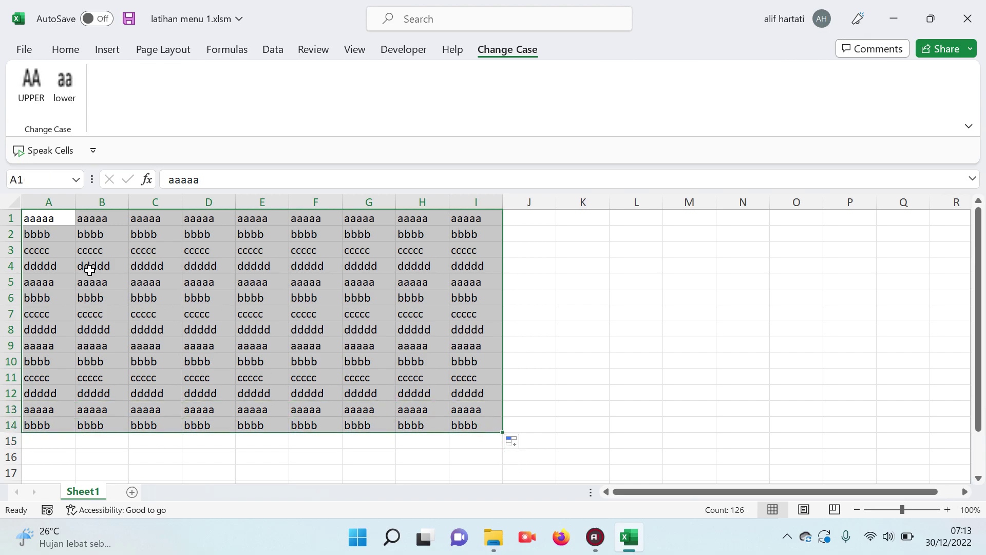
- Toggle A1:I14 between UPPER and lower, ending uppercase, then make only E5 lowercase
{"action": "left_click", "coordinate": [36, 89]}
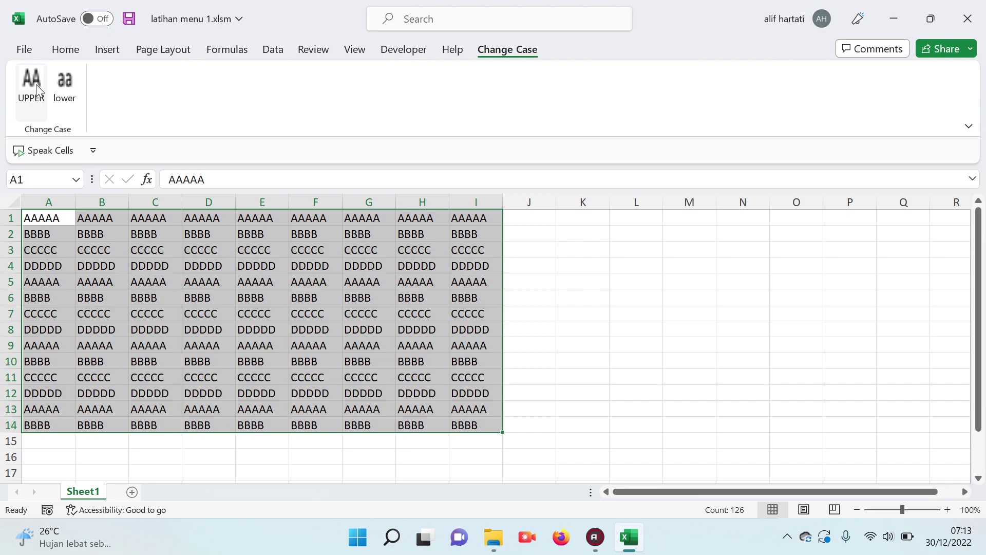
{"action": "left_click", "coordinate": [64, 79]}
{"action": "left_click", "coordinate": [39, 82]}
{"action": "left_click", "coordinate": [59, 84]}
{"action": "left_click", "coordinate": [31, 88]}
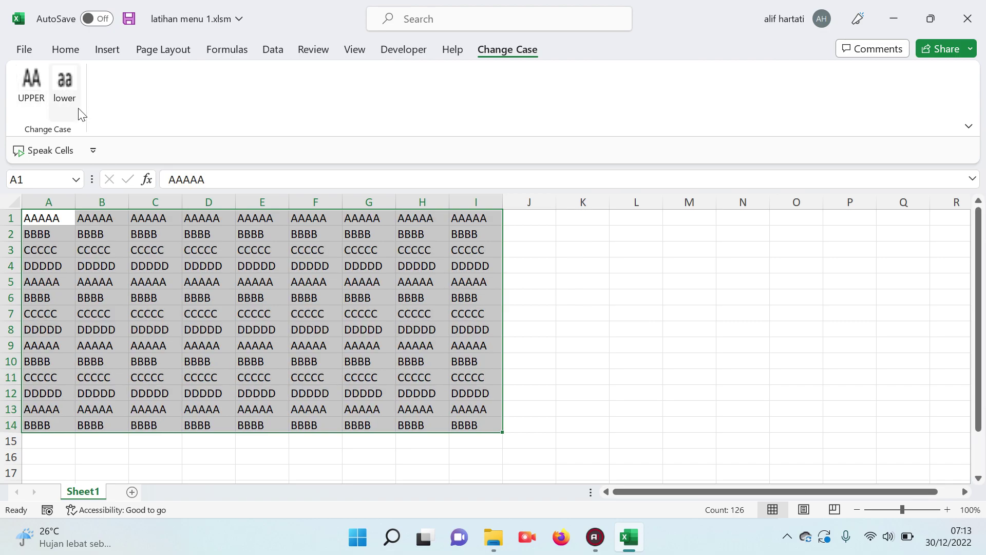
{"action": "left_click", "coordinate": [76, 86]}
{"action": "left_click", "coordinate": [32, 85]}
{"action": "left_click", "coordinate": [59, 81]}
{"action": "left_click", "coordinate": [31, 82]}
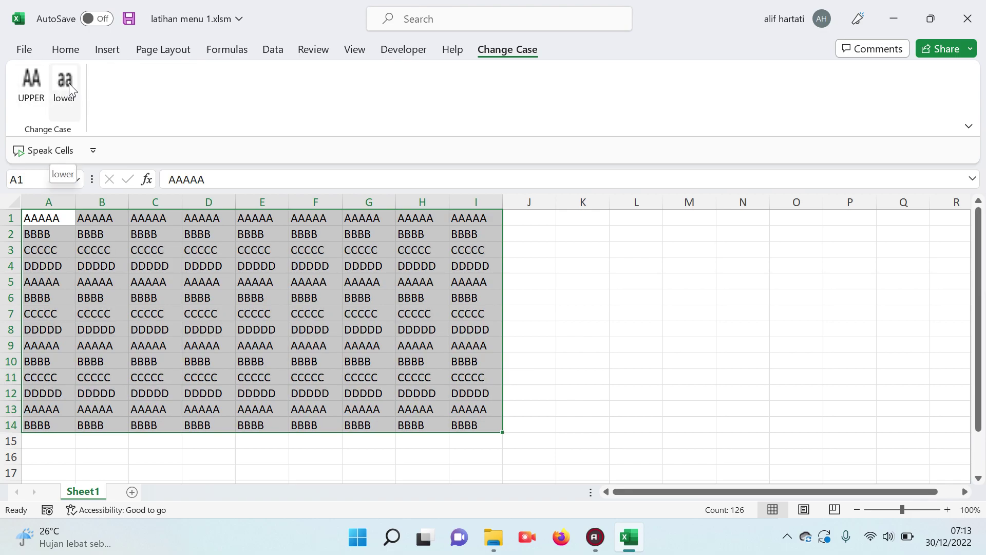
{"action": "left_click", "coordinate": [257, 281]}
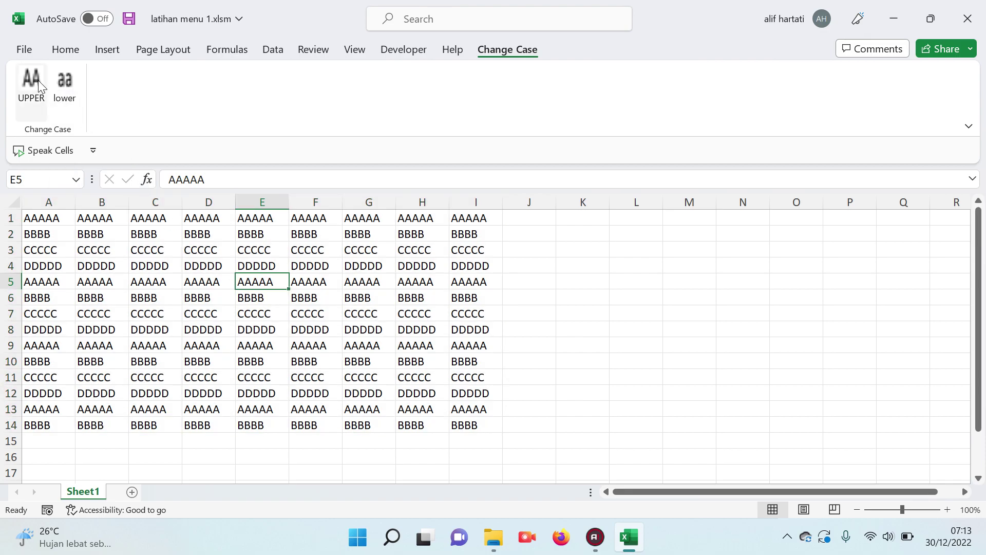
{"action": "left_click", "coordinate": [58, 79]}
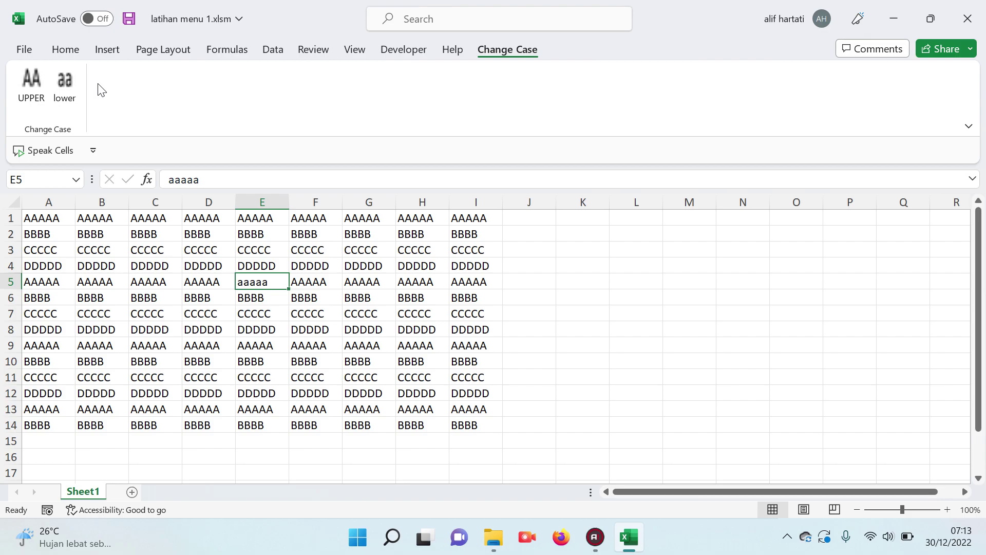